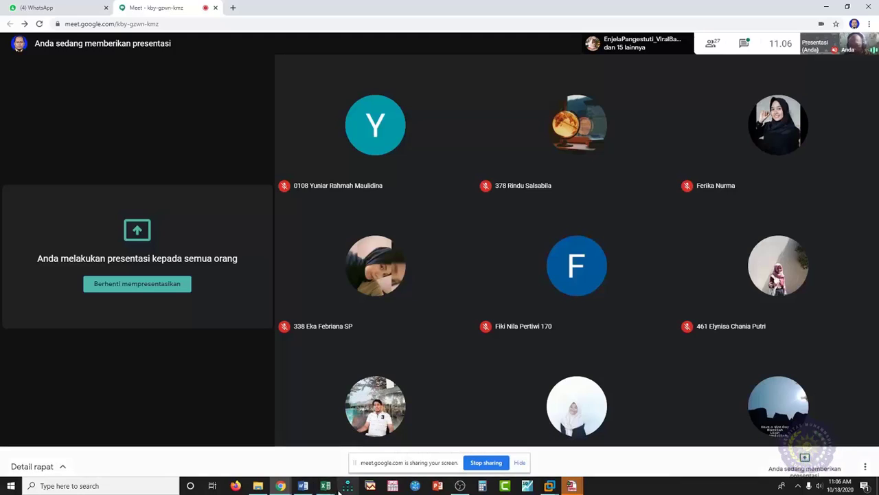
- Switch from the meeting to the Ilustrasi.xlsx Excel workbook via its taskbar preview
mouse_move(326, 489)
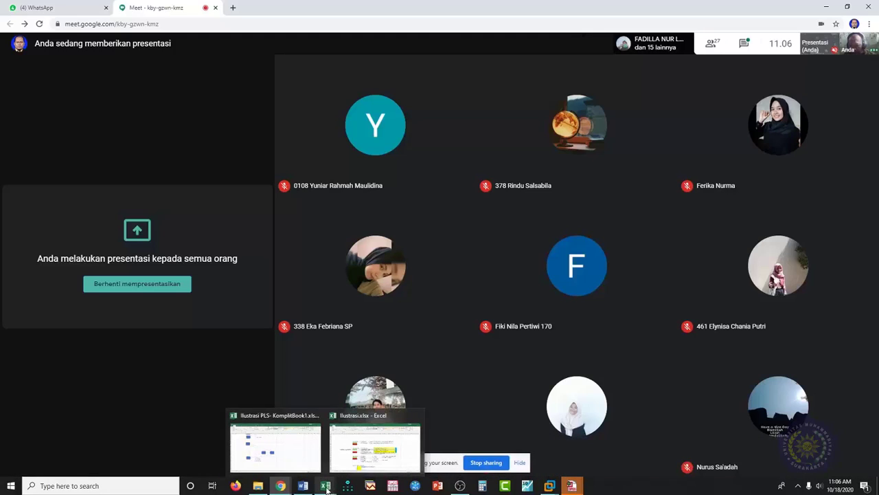
click(355, 457)
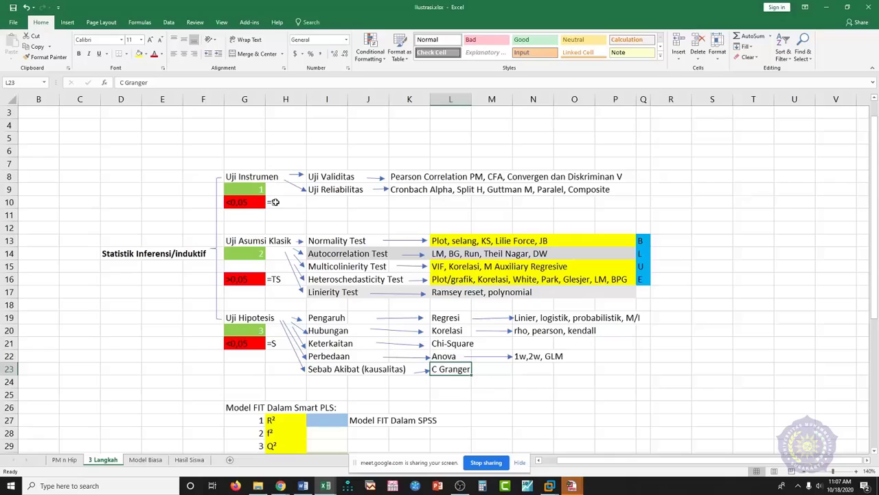
click(336, 178)
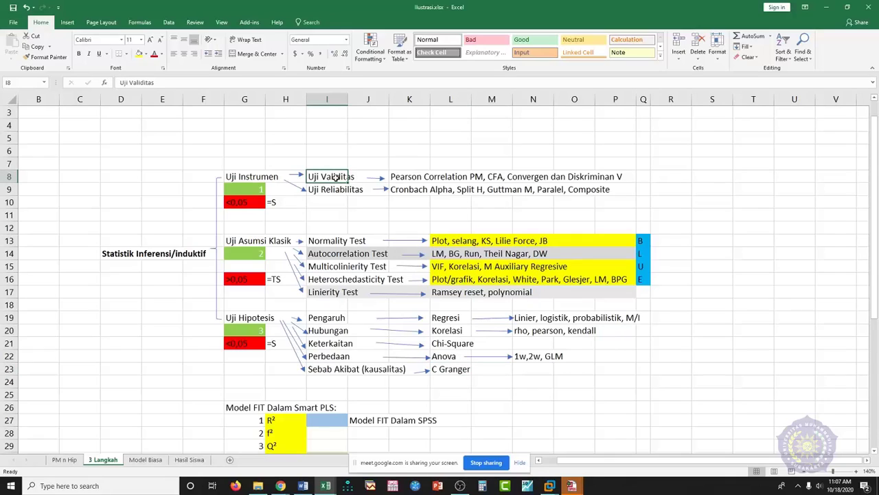
click(332, 189)
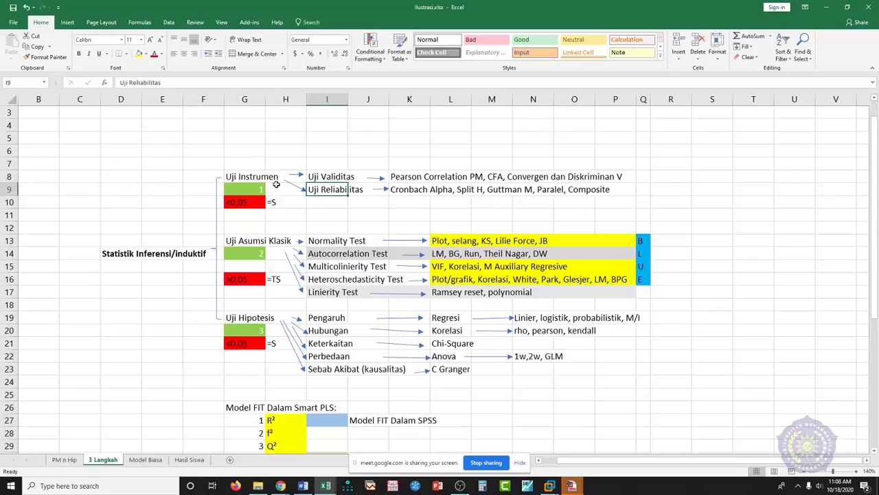
click(253, 178)
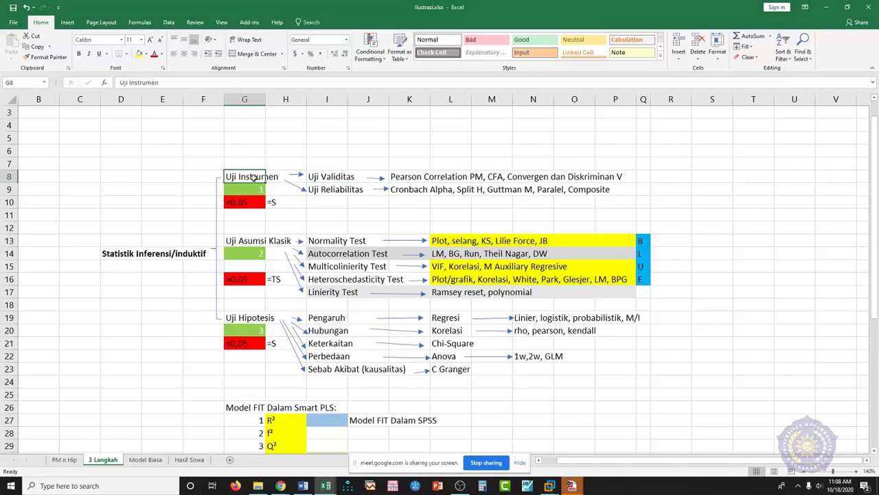
click(261, 191)
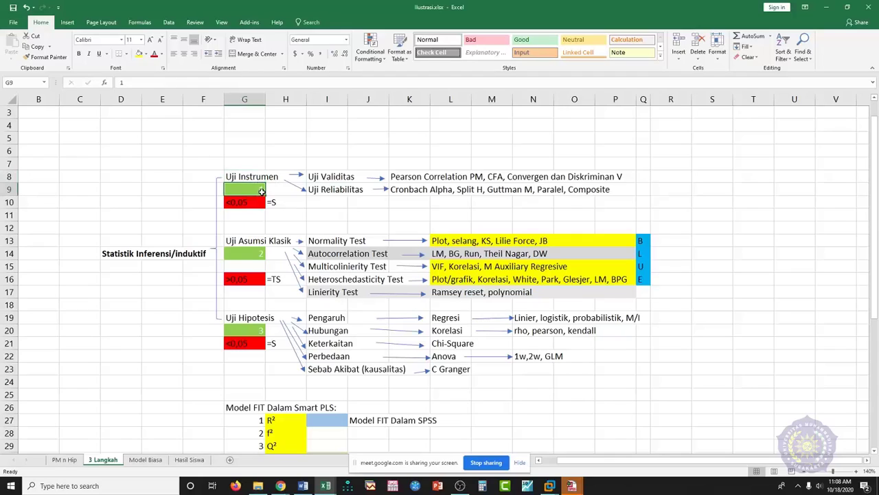
click(259, 255)
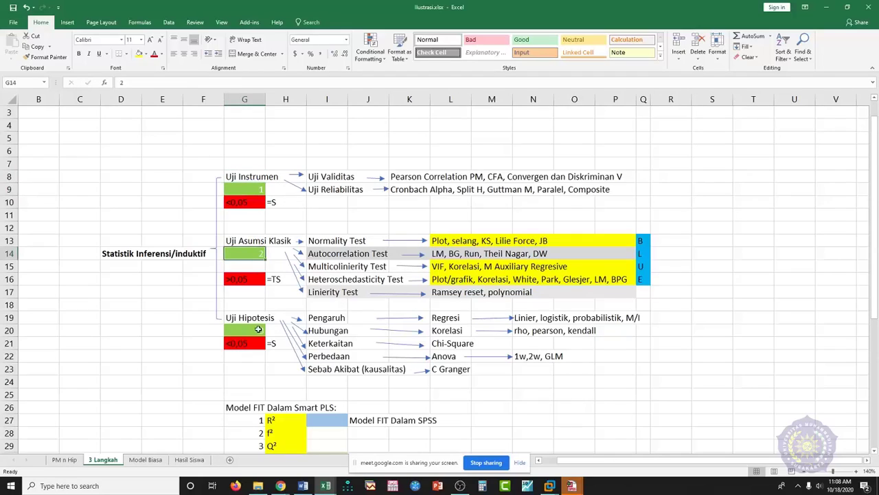
click(257, 336)
click(258, 330)
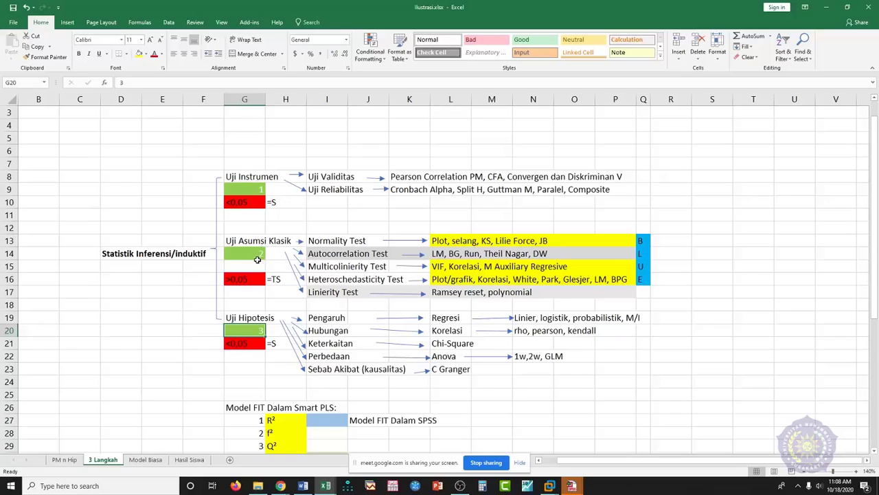
click(259, 265)
click(265, 320)
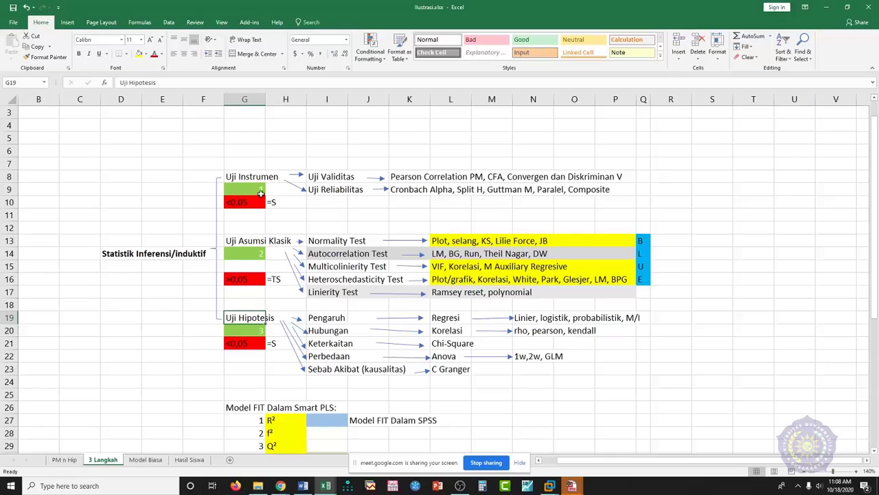
click(261, 190)
click(257, 253)
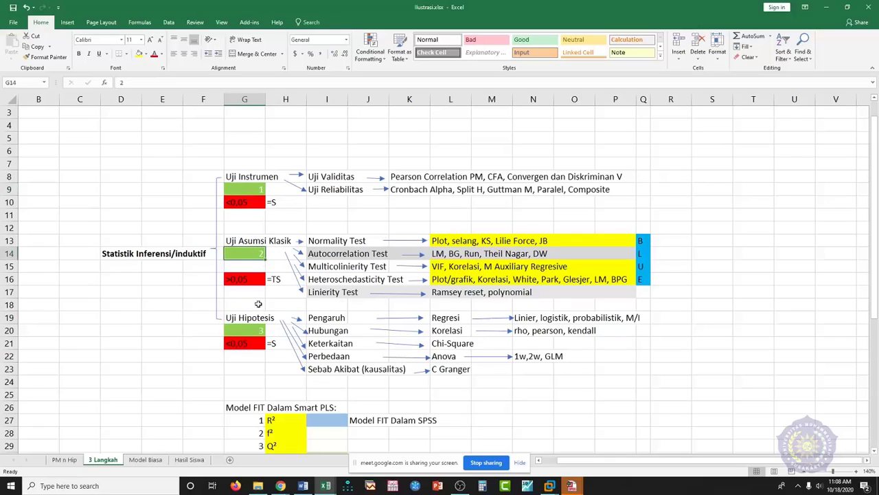
click(259, 329)
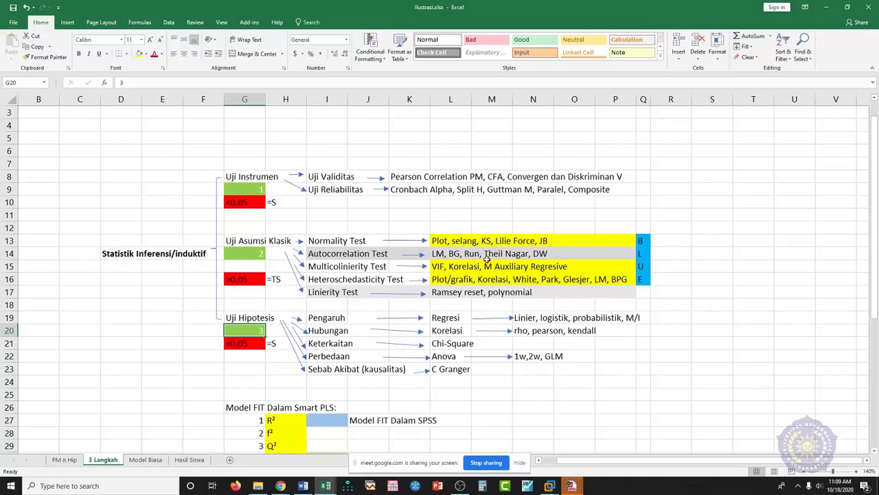
scroll(444, 298, down, 1)
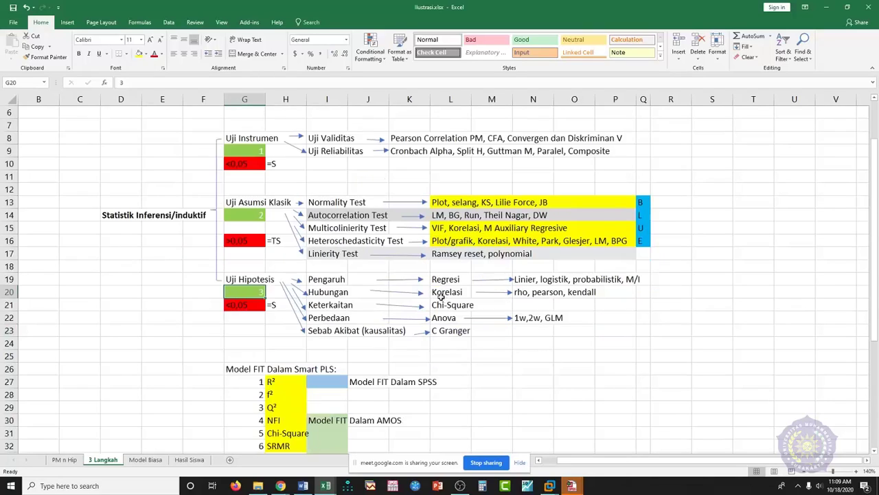
click(332, 204)
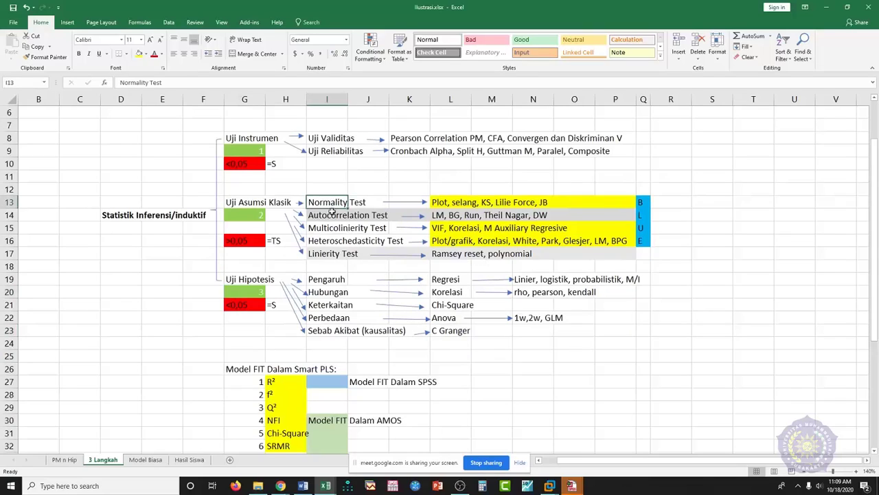
click(333, 216)
click(334, 228)
click(333, 242)
click(329, 265)
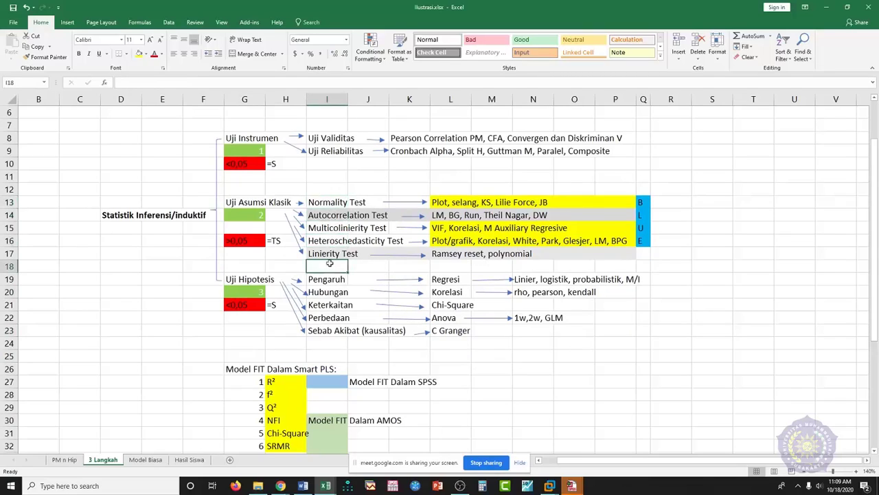
click(336, 220)
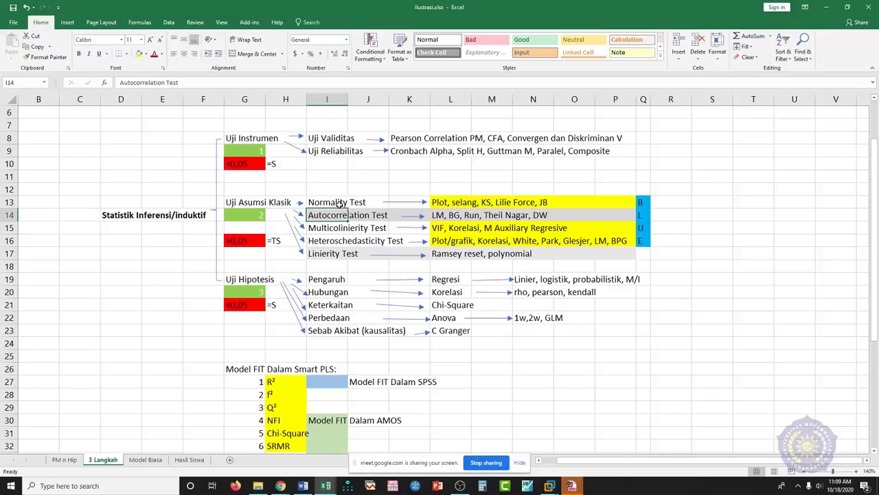
click(332, 254)
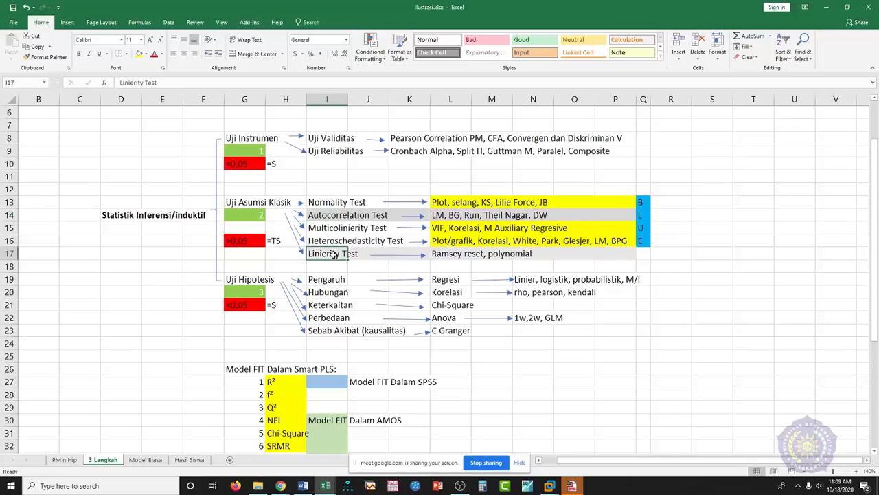
click(322, 203)
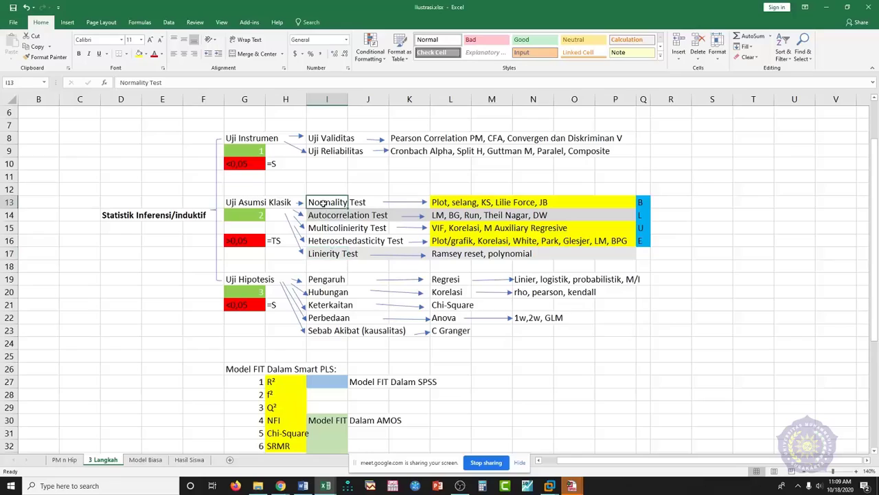
click(319, 241)
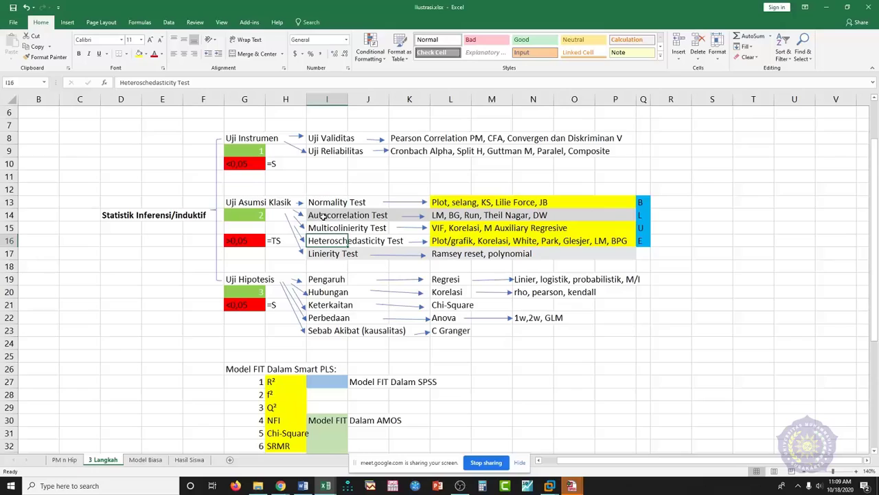
click(323, 218)
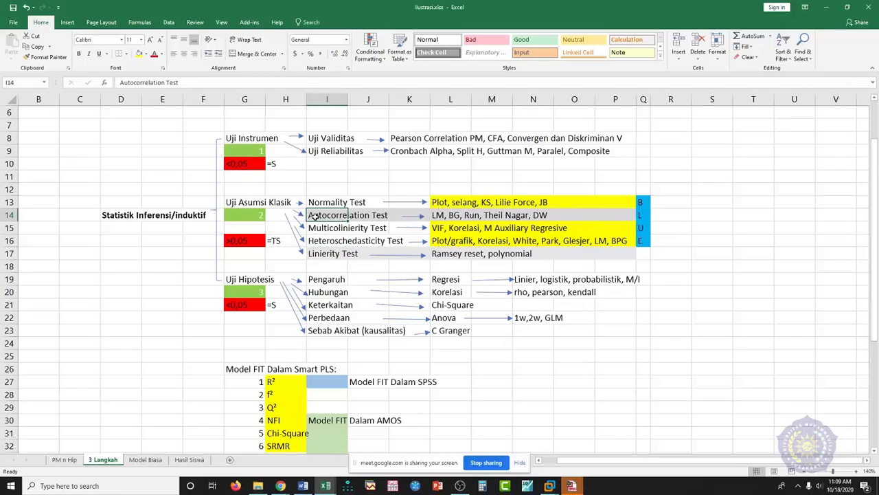
click(365, 242)
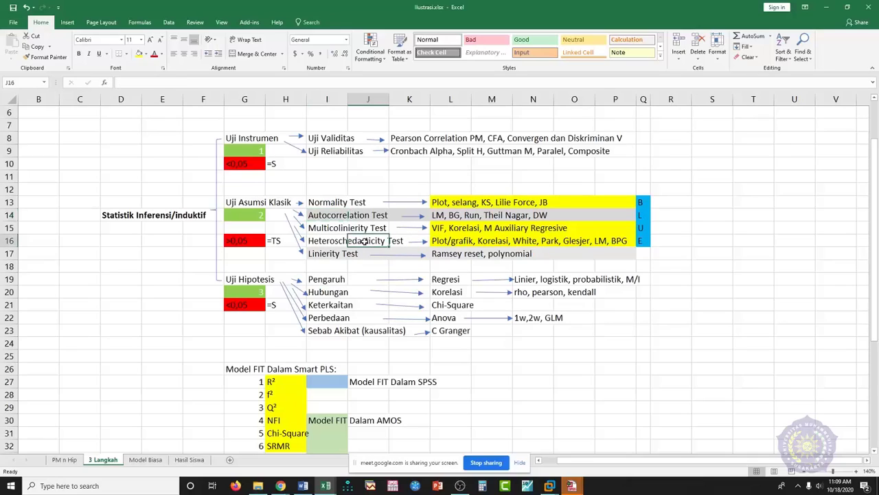
click(323, 228)
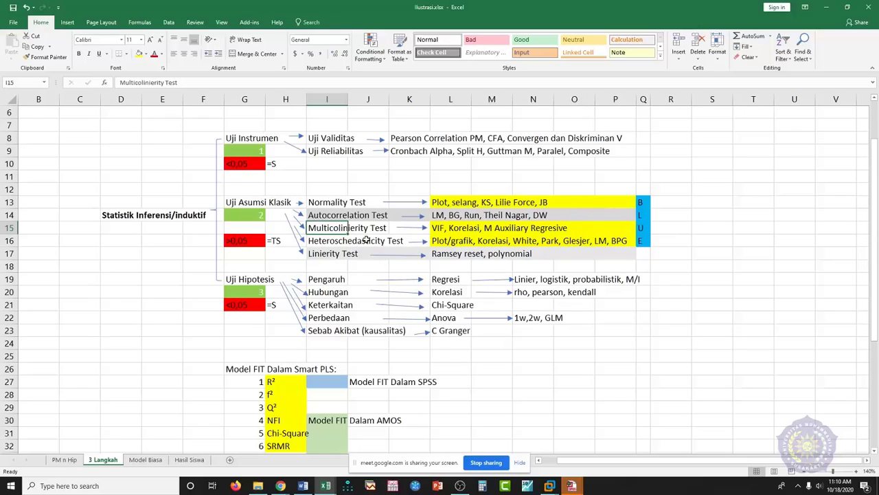
click(353, 204)
click(349, 215)
click(344, 231)
click(344, 240)
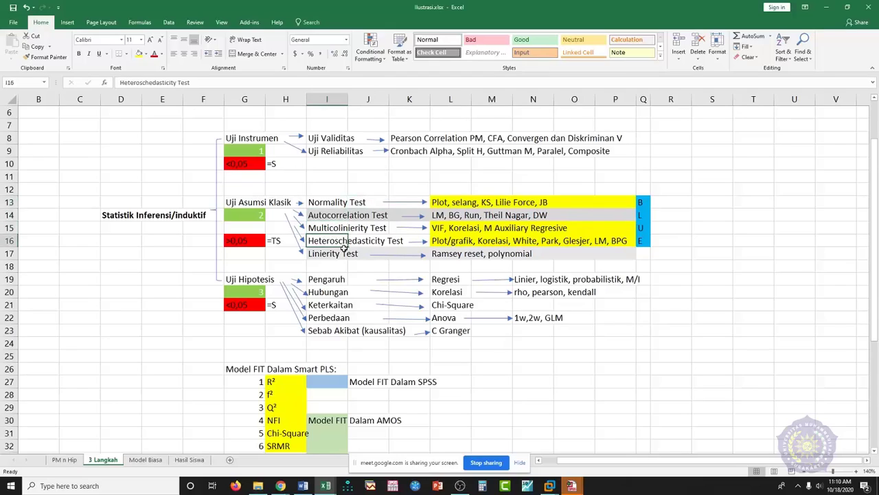
click(342, 254)
click(340, 240)
click(643, 203)
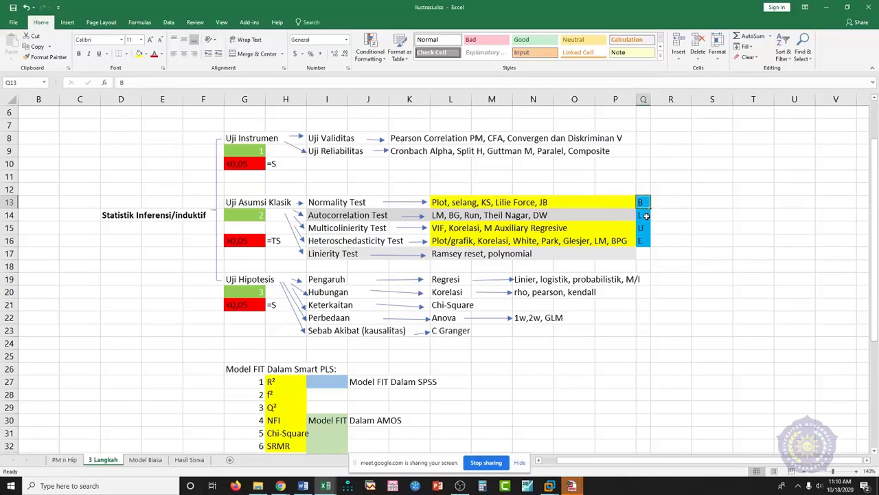
click(644, 216)
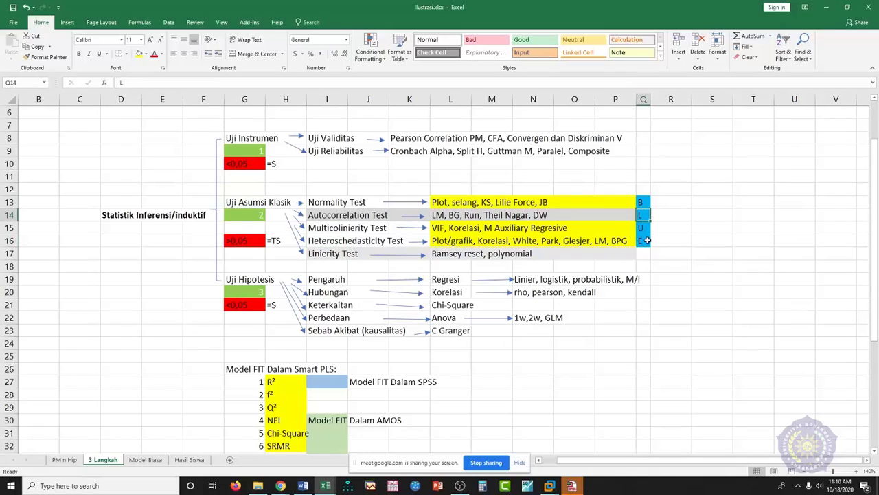
click(646, 204)
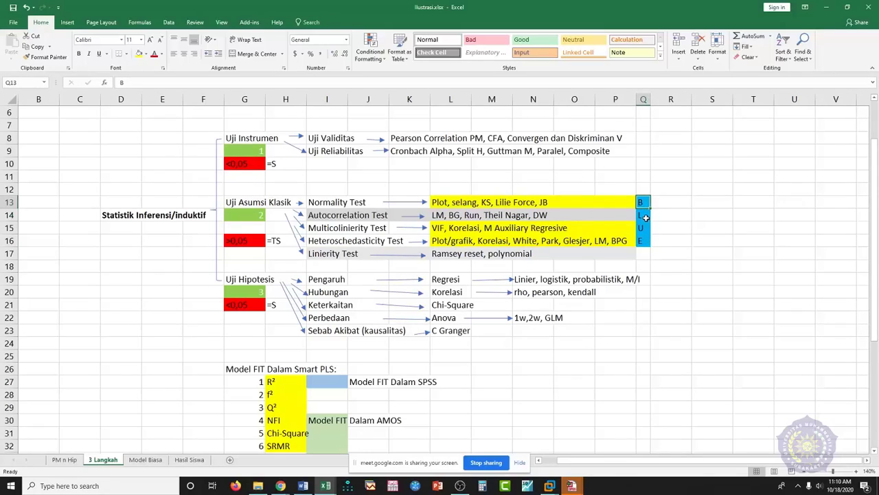
click(645, 218)
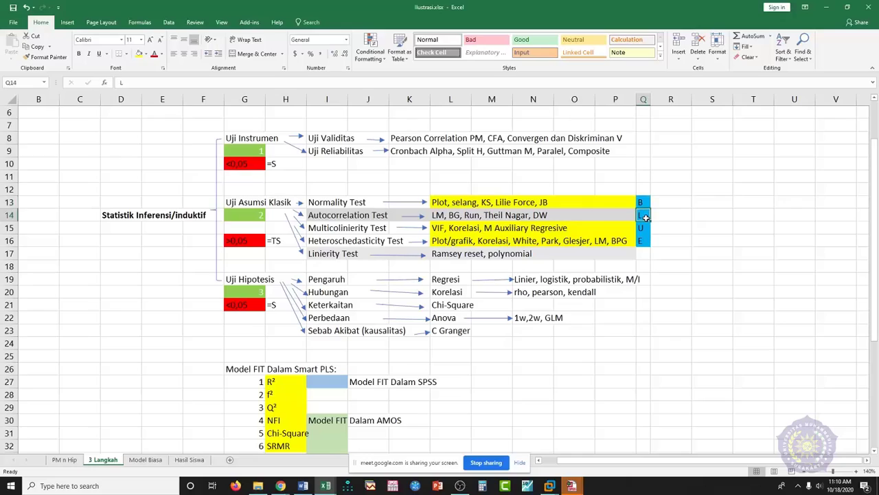
click(641, 231)
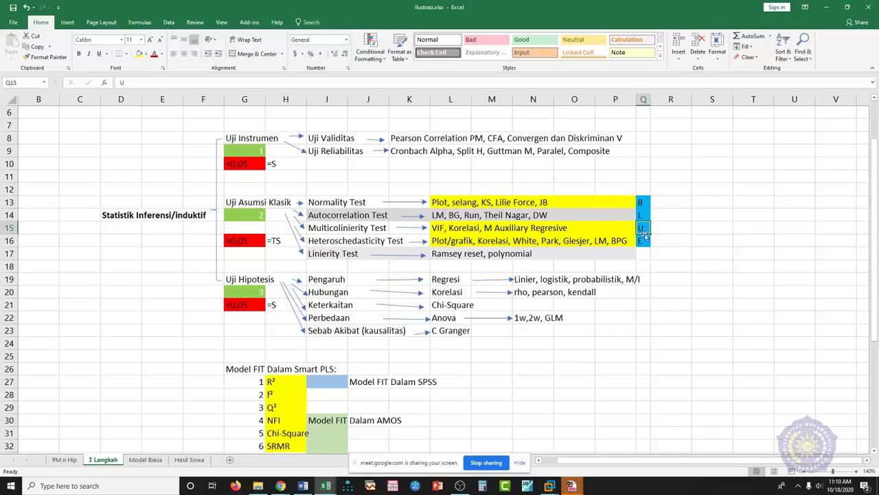
click(642, 240)
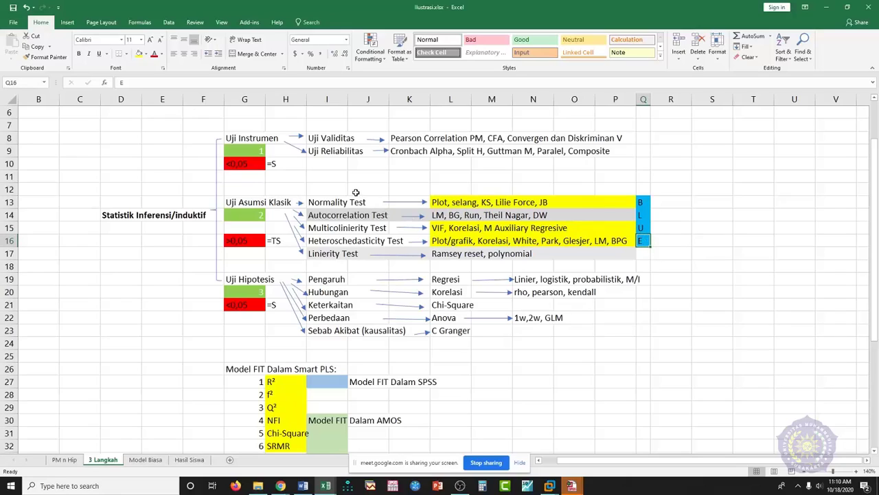
click(630, 252)
scroll(480, 240, down, 1)
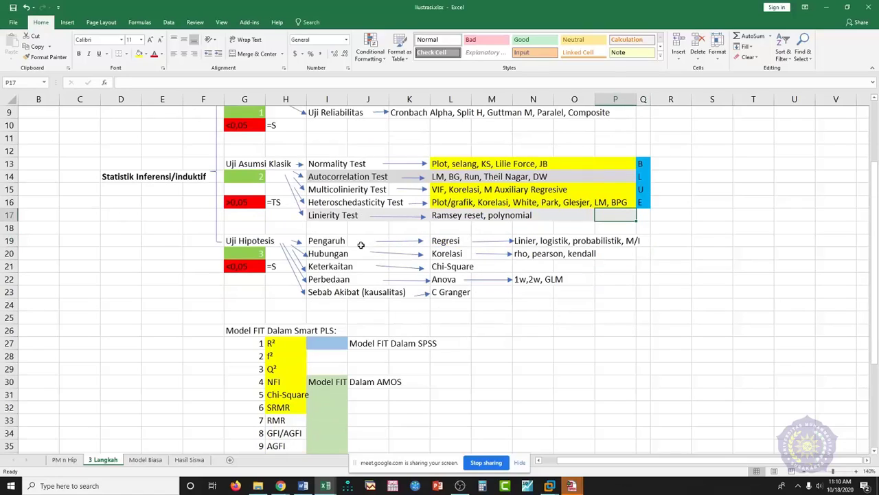
- Select cells R8 through R23, then bring the SPSS Data Editor with the research data forward
click(341, 242)
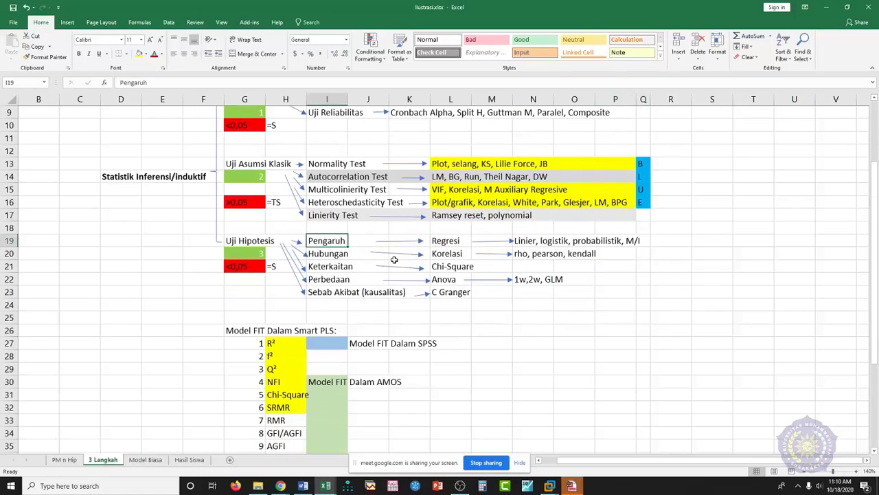
scroll(400, 259, up, 1)
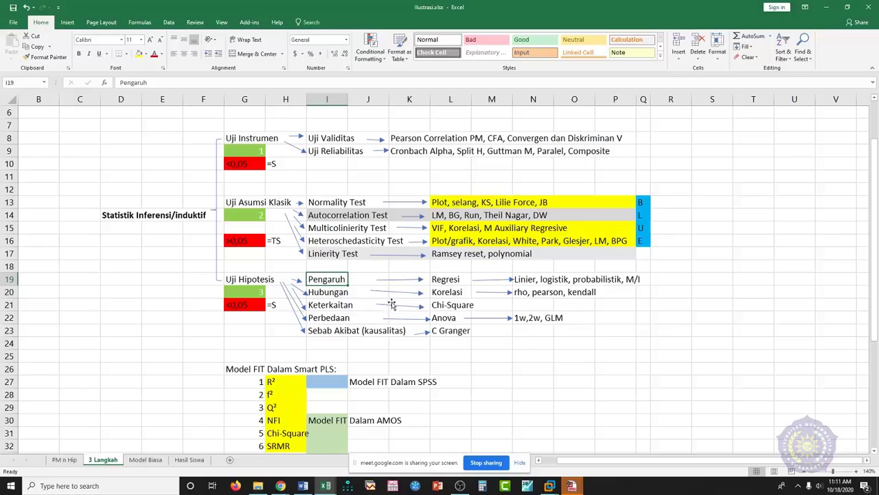
click(686, 138)
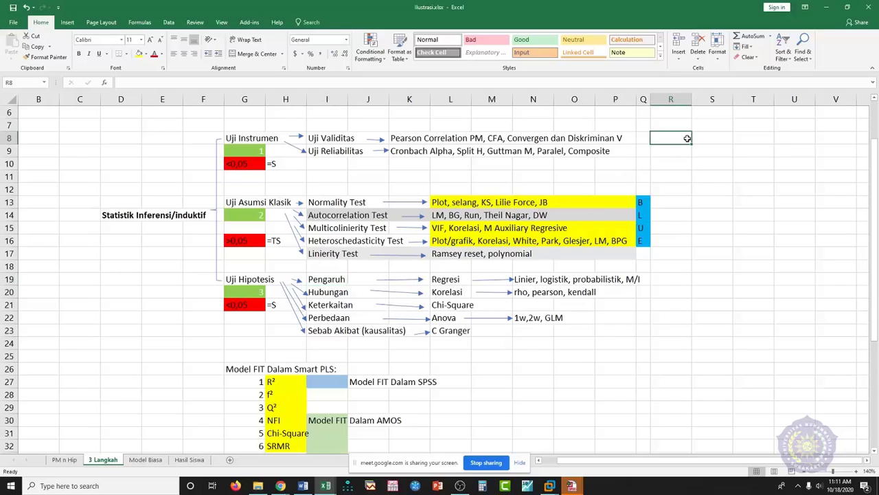
key(shift+Down)
key(shift+Down)
key(shift+Down)
key(shift+Down)
key(shift+Down)
key(shift+Down)
key(shift+Down)
key(shift+Down)
key(shift+Down)
key(shift+Down)
key(shift+Down)
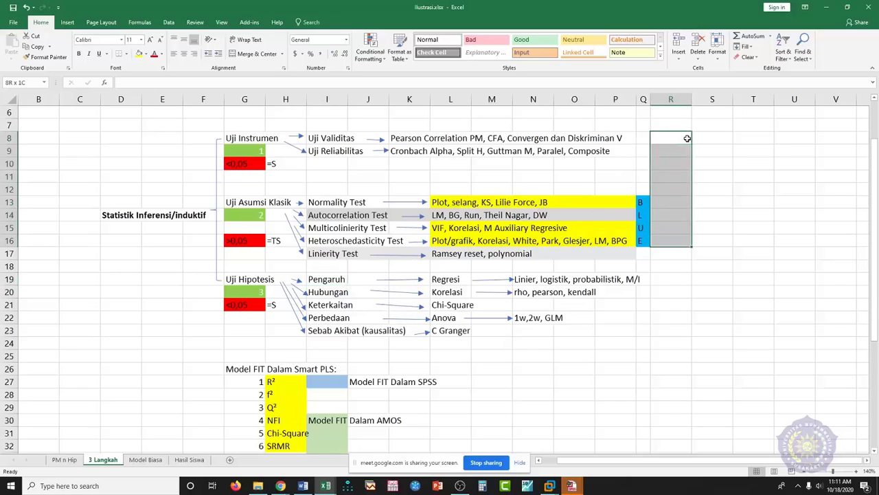
key(shift+Down)
key(shift+Down)
key(shift+Down)
key(shift+Down)
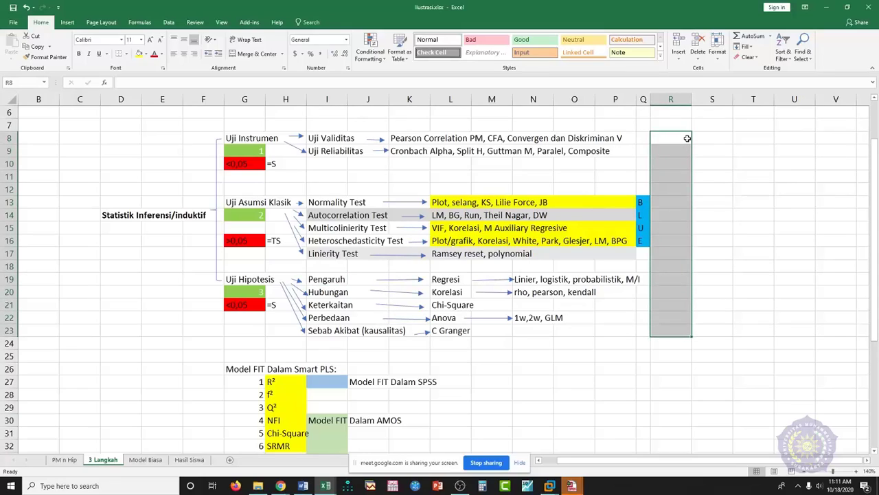
click(571, 485)
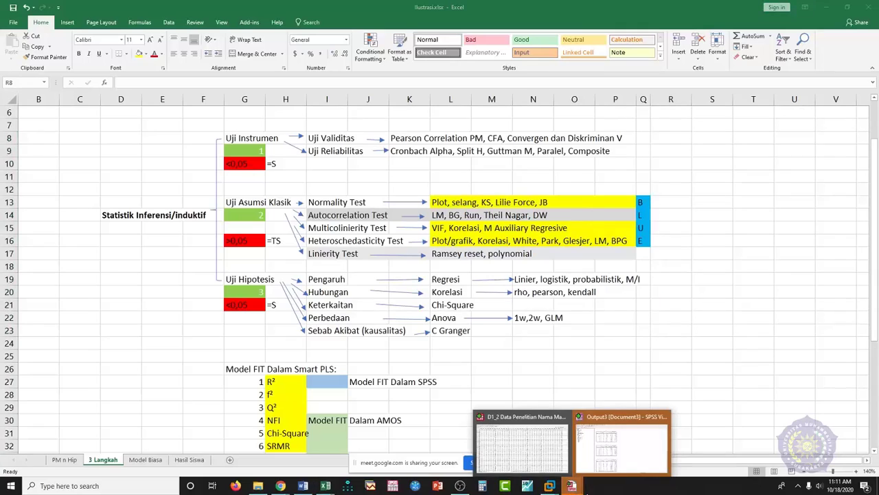
click(520, 450)
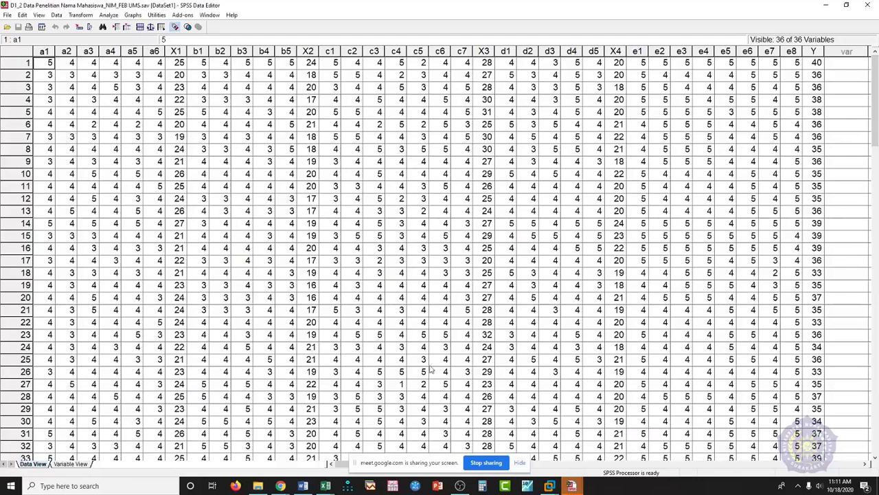
- Start an Analyze > Regression > Linear analysis with Y as the dependent variable
click(177, 75)
click(109, 14)
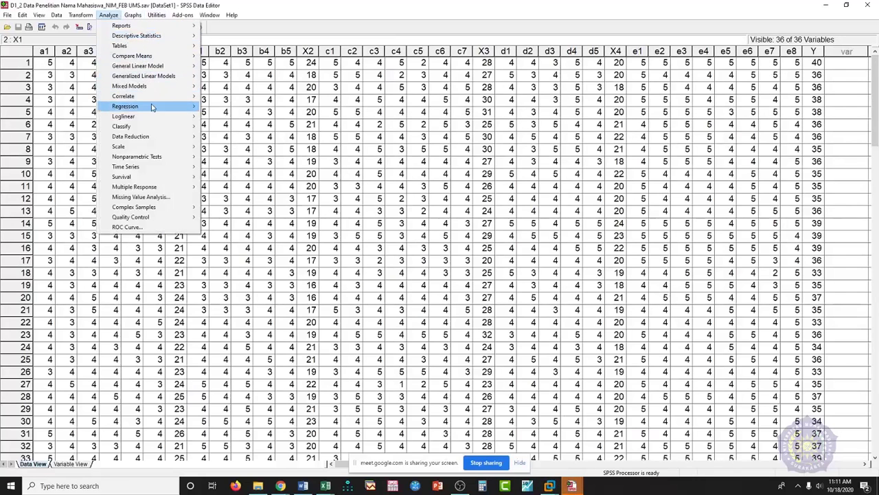
mouse_move(152, 107)
click(220, 108)
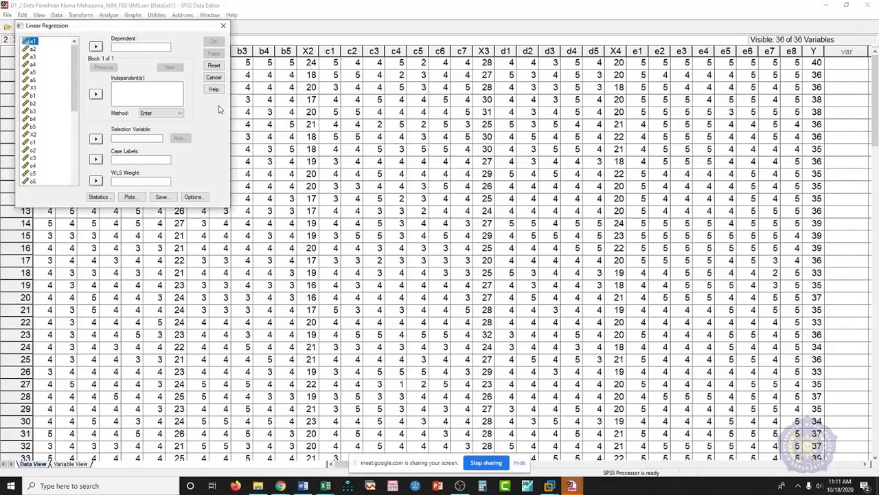
mouse_move(74, 76)
mouse_down()
mouse_move(73, 158)
mouse_move(76, 65)
mouse_move(68, 76)
mouse_up()
click(36, 172)
click(96, 46)
- Enter X1, X2, X3 and X4 as the independent variables
click(35, 88)
ctrl+click(35, 135)
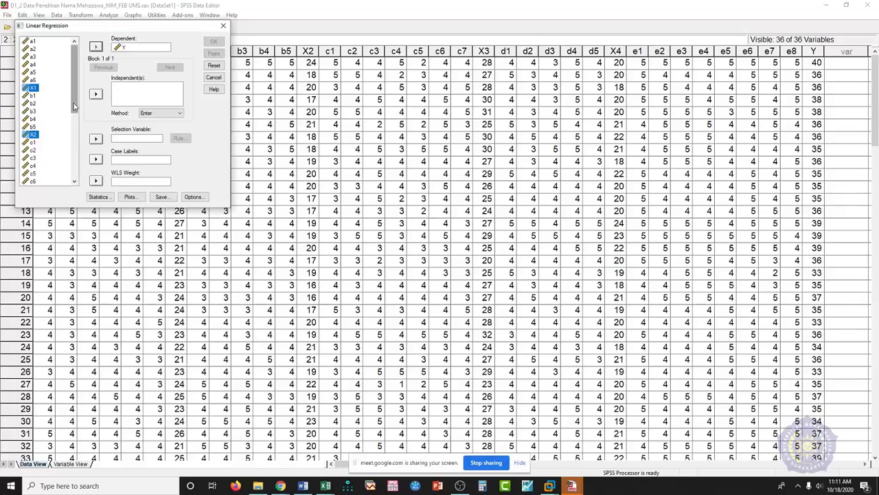
drag(74, 106, 75, 152)
ctrl+click(35, 104)
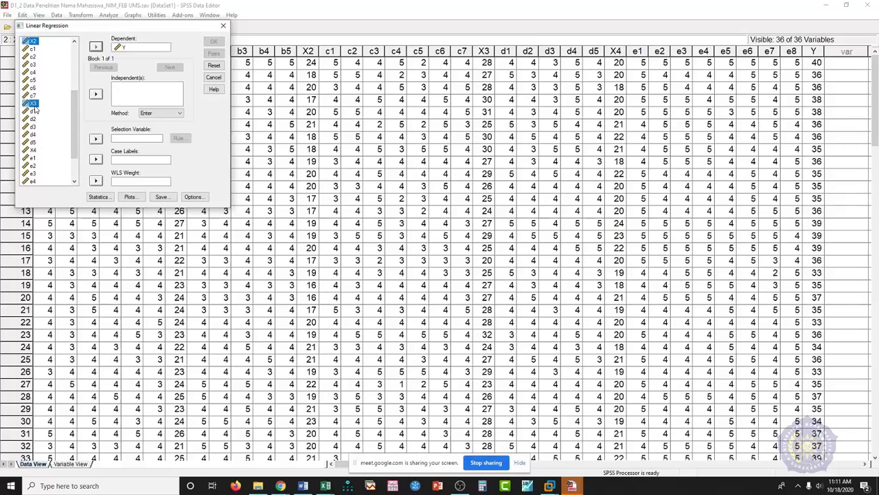
ctrl+click(33, 150)
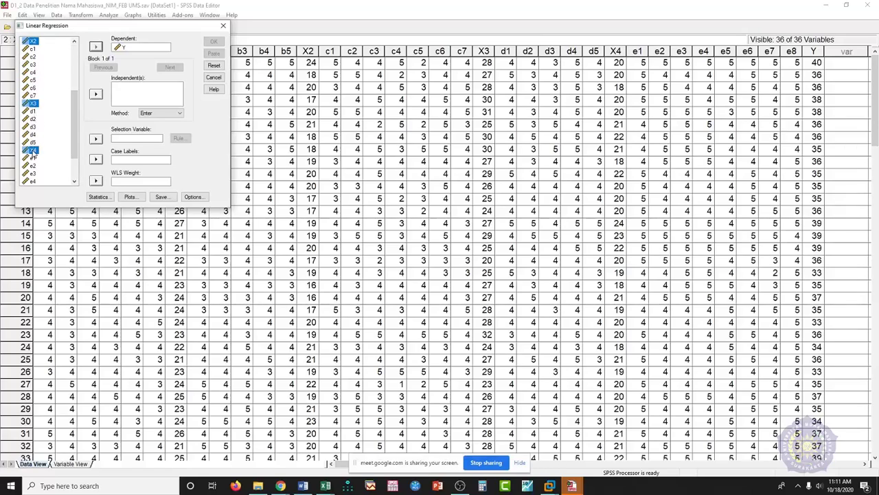
click(96, 95)
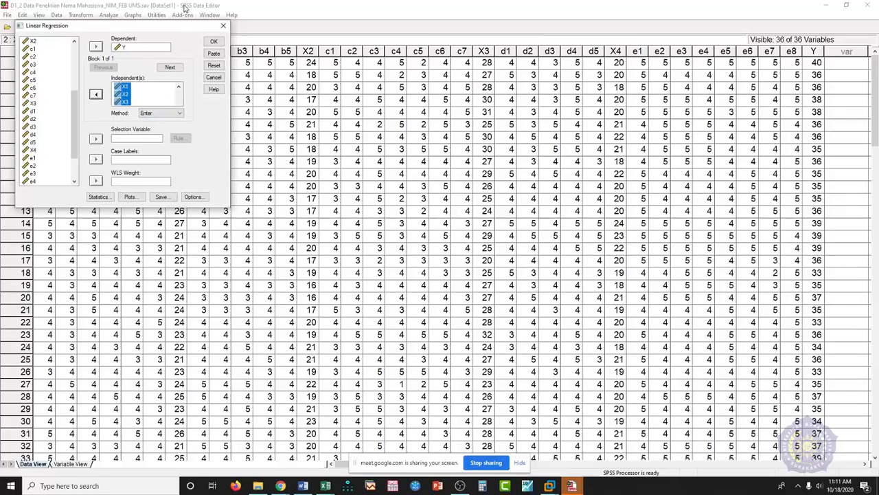
click(100, 198)
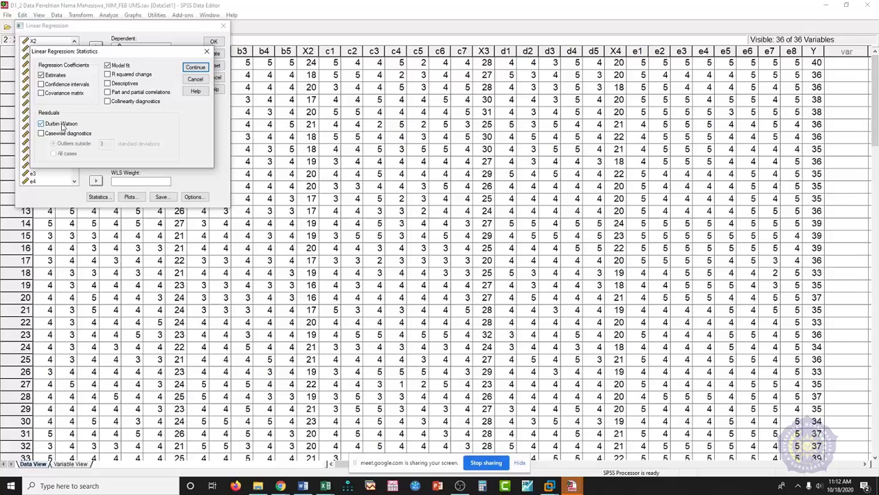
- Request collinearity diagnostics, a residual histogram and a normal probability plot
click(129, 103)
click(195, 67)
click(130, 196)
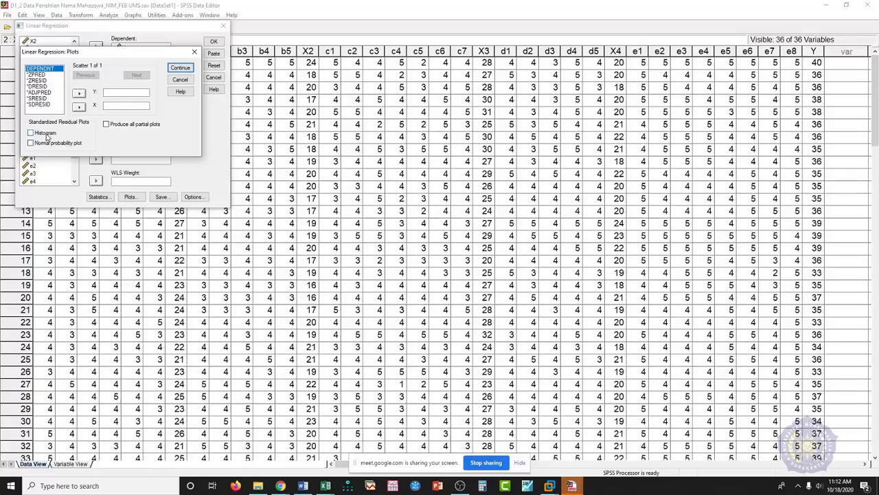
click(45, 133)
click(47, 143)
- Add a scatterplot with *ZPRED on the Y axis and *SRESID on the X axis
click(37, 74)
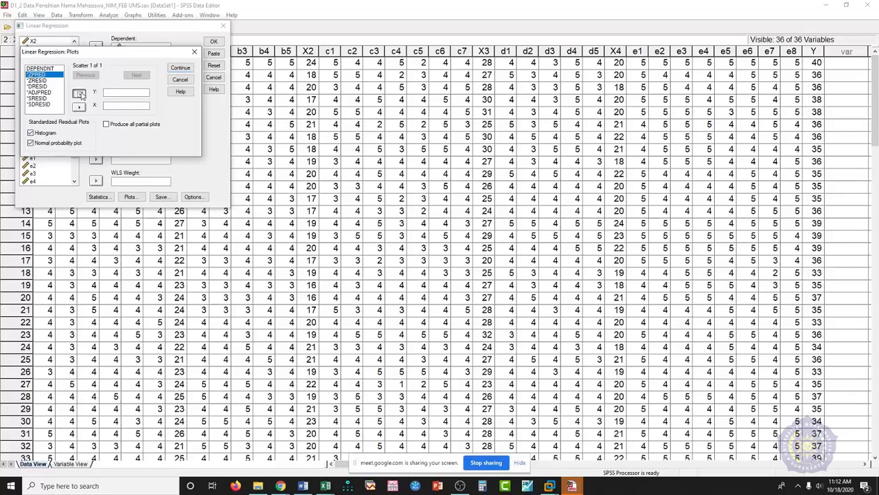
click(79, 95)
click(43, 98)
click(79, 108)
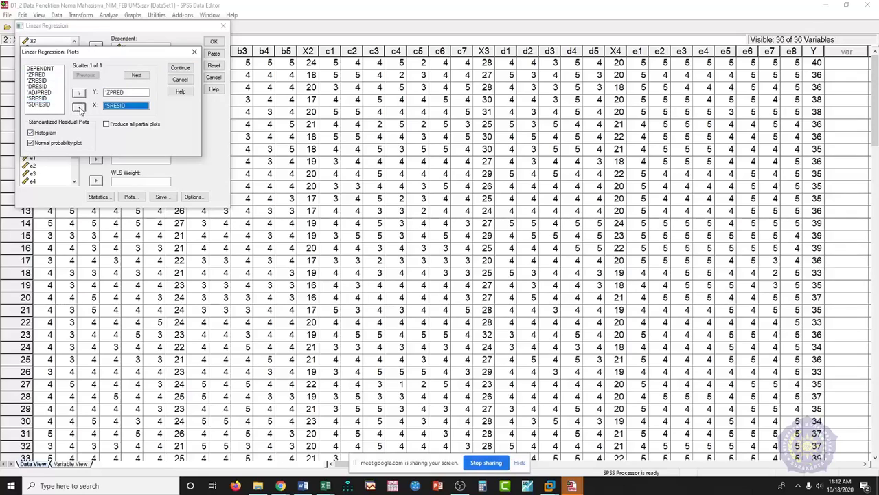
click(181, 68)
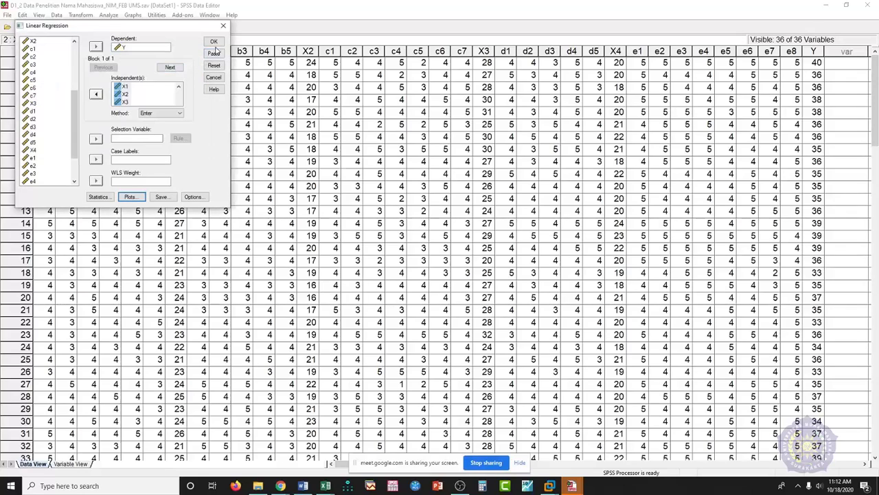
- Return from Excel to the SPSS Linear Regression dialog and run it with OK
click(325, 486)
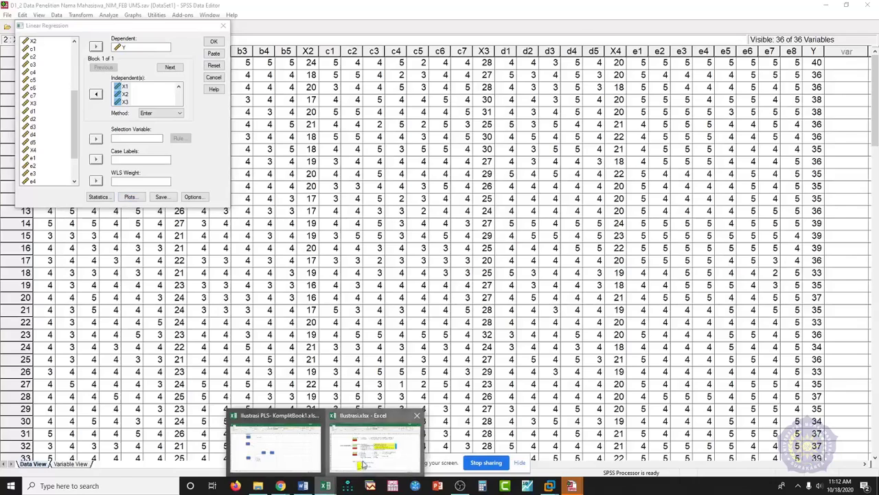
click(364, 465)
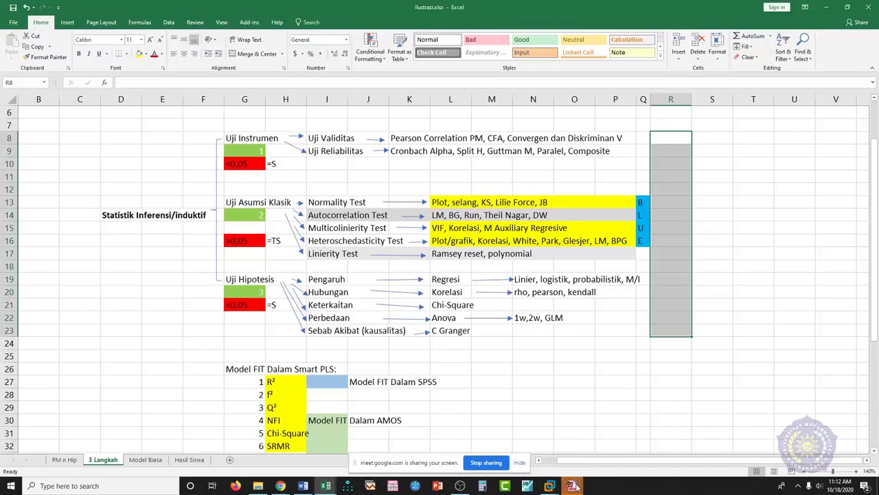
click(588, 447)
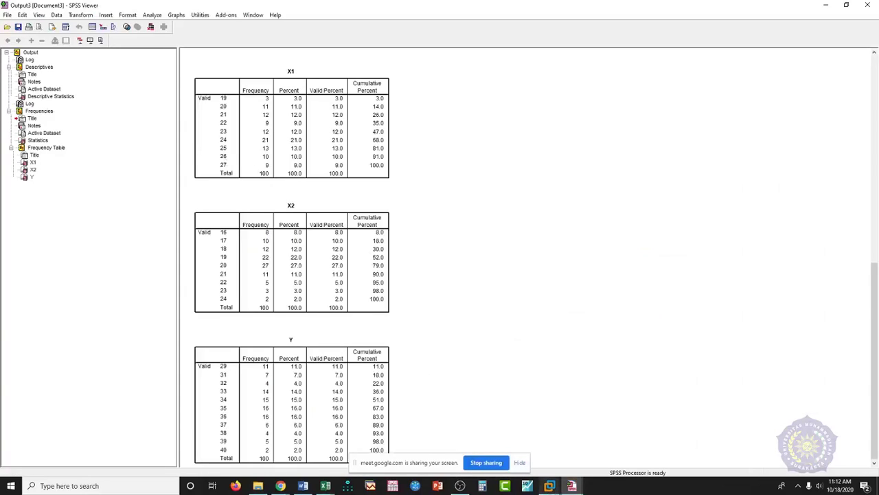
mouse_move(571, 486)
click(538, 448)
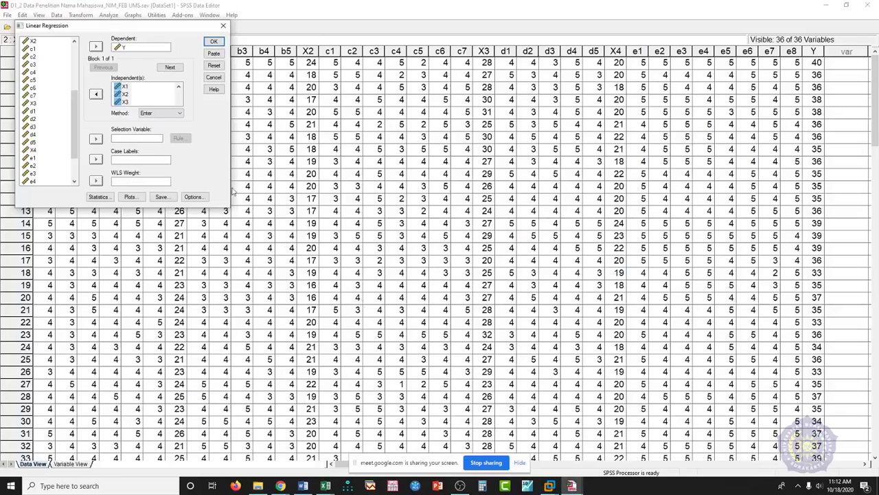
click(213, 41)
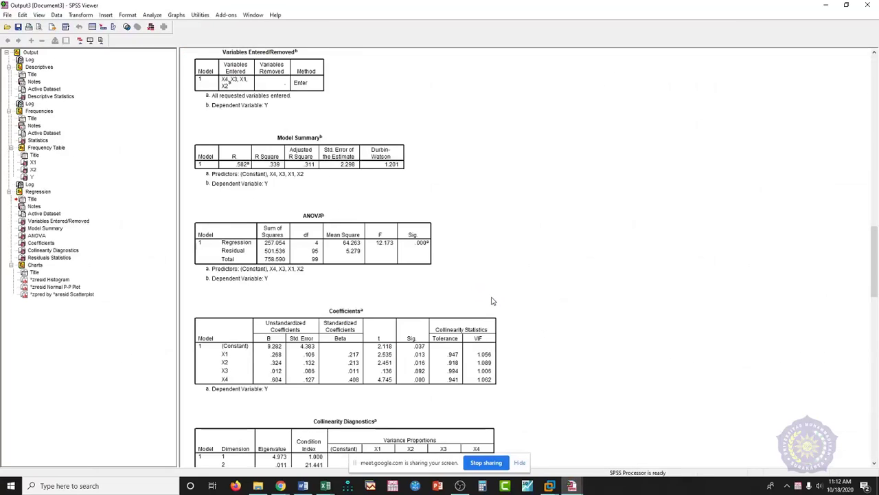
- Scroll through the regression output to the residual charts and back up to the tables
scroll(492, 301, down, 15)
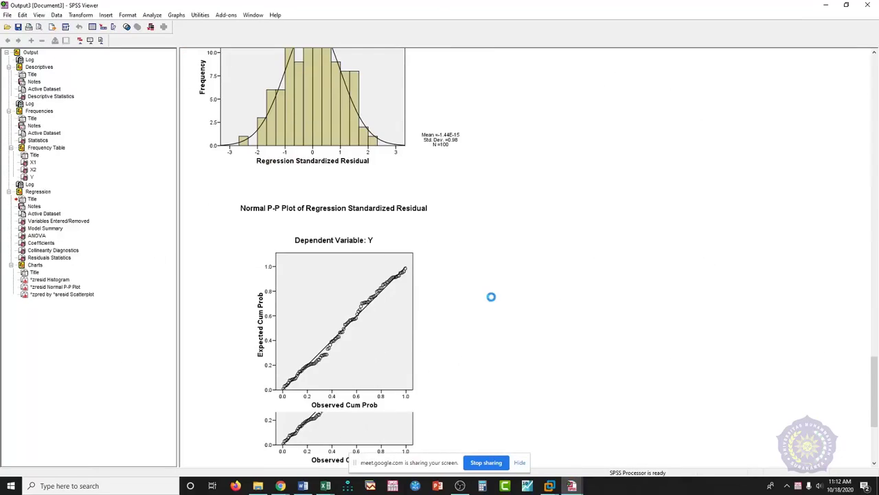
scroll(492, 299, down, 5)
scroll(492, 301, up, 20)
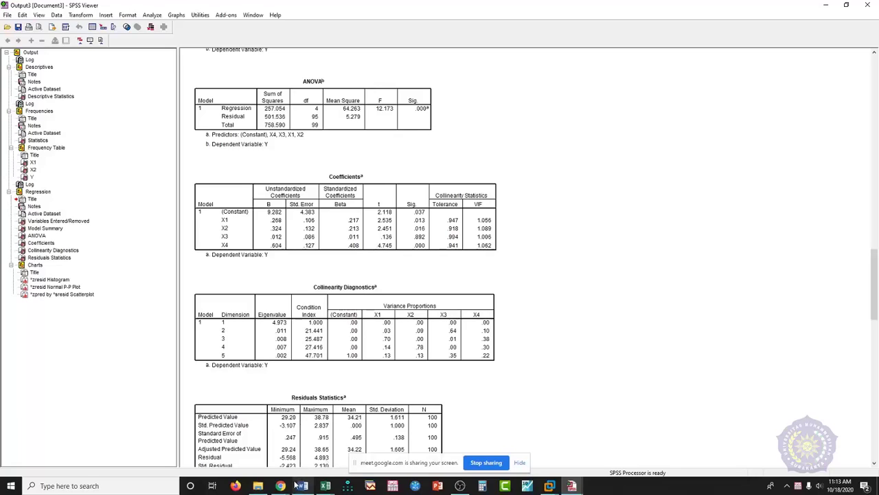
- Switch to the Google Meet call, then launch SmartPLS from the taskbar
mouse_move(280, 486)
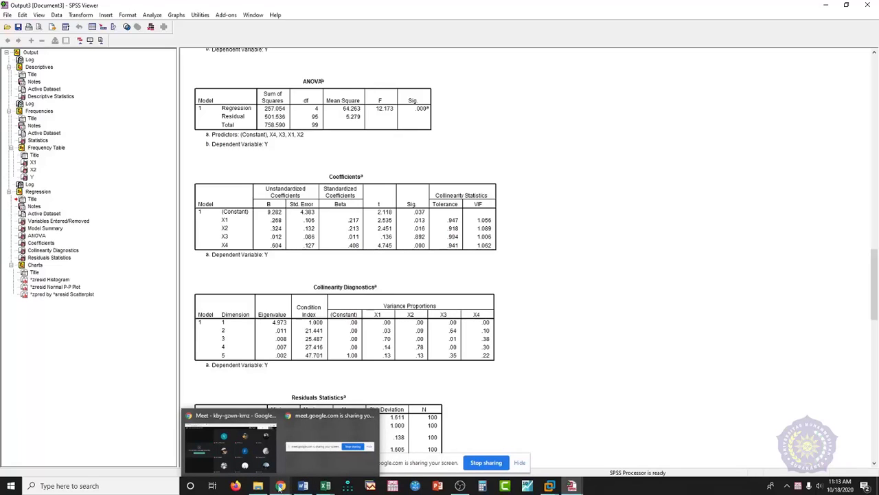
click(252, 459)
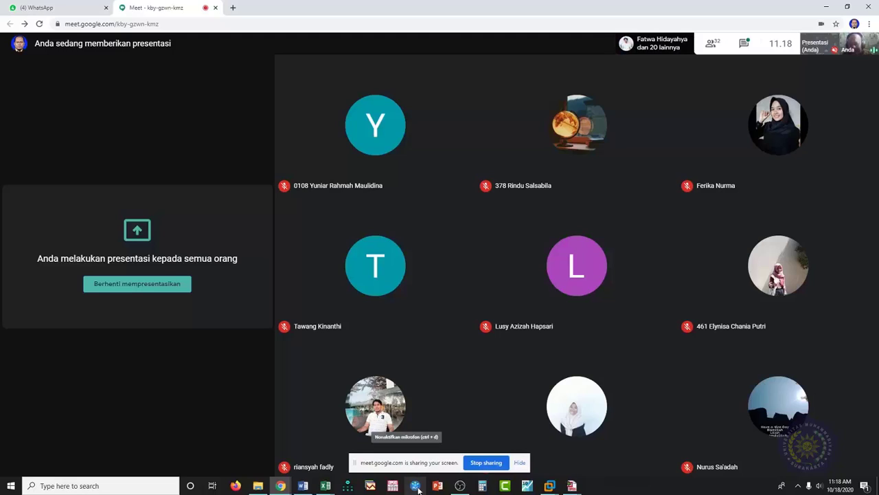
click(416, 486)
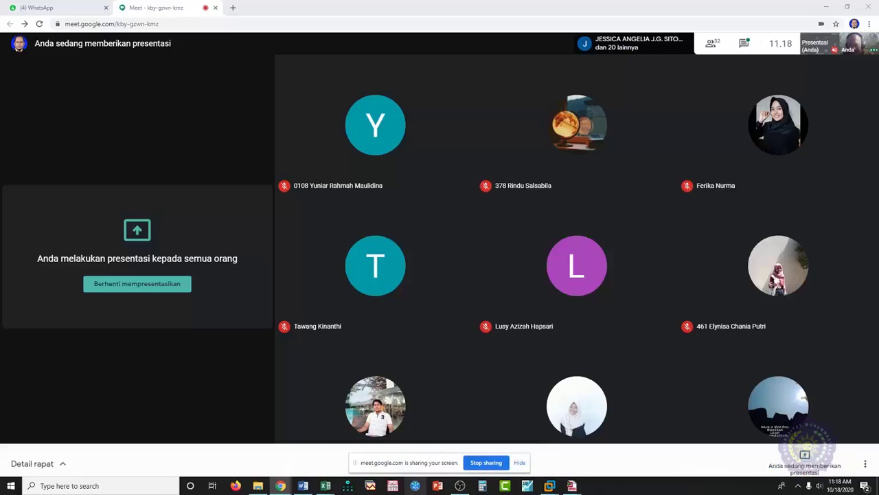
click(416, 485)
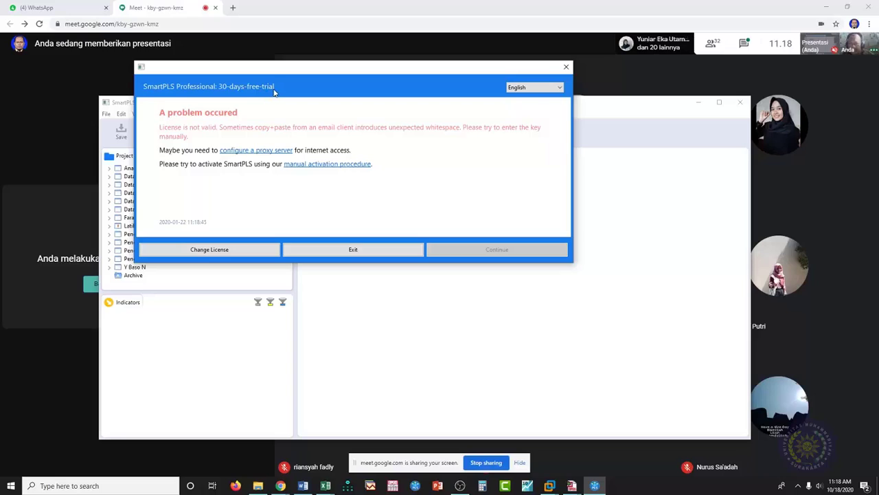
- Dismiss the invalid-license notice and bring up the SmartPLS WIN7 virtual machine in VMware
click(566, 68)
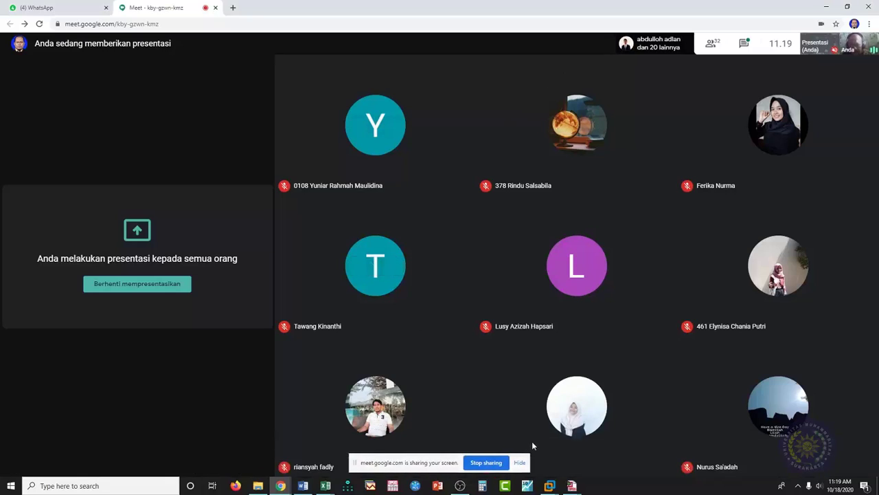
mouse_move(553, 485)
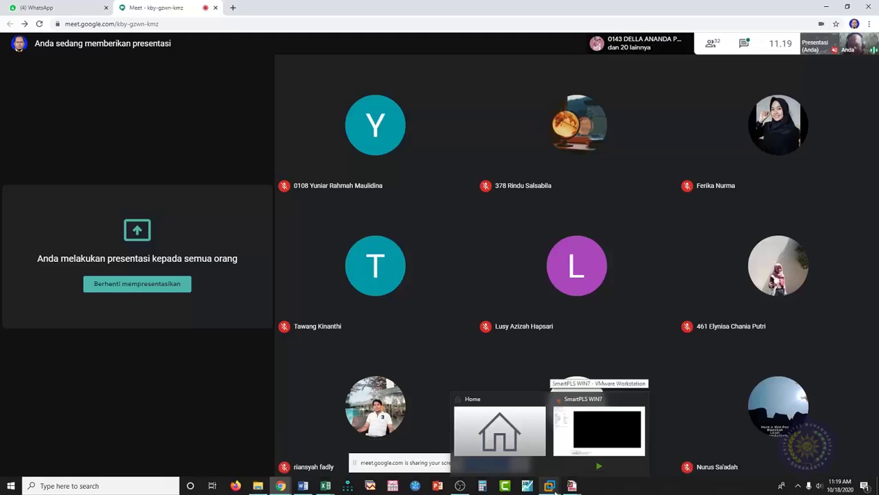
click(554, 487)
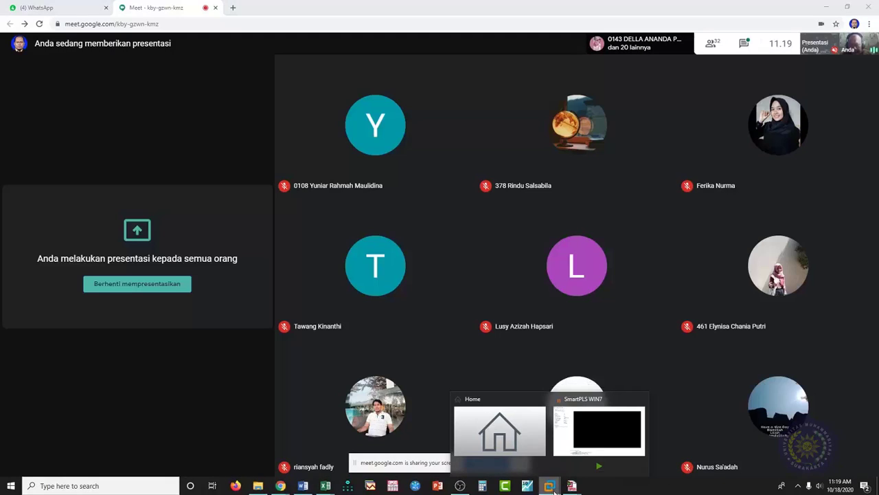
click(577, 440)
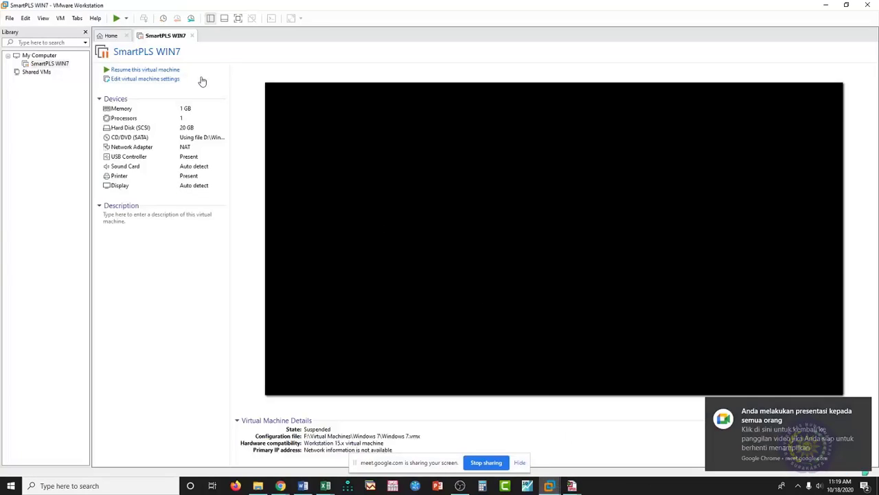
- Resume the SmartPLS WIN7 virtual machine and log in as the SmartPLS user via Switch User
click(118, 18)
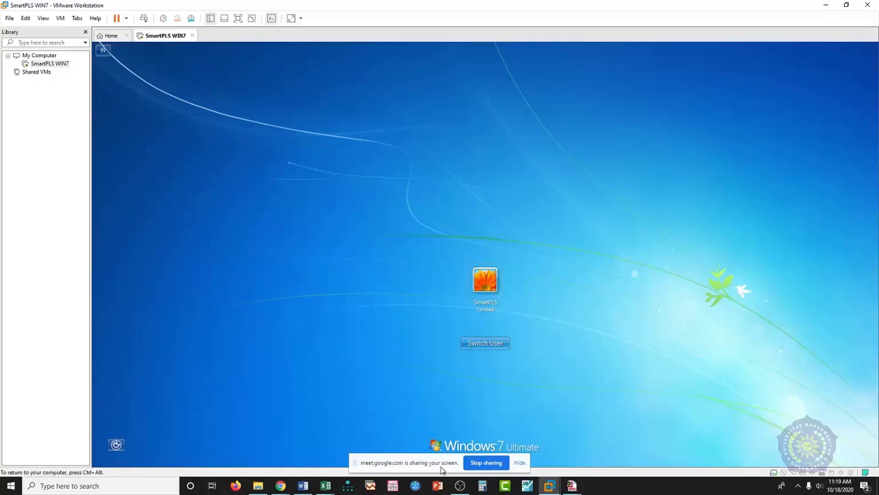
click(492, 346)
click(485, 347)
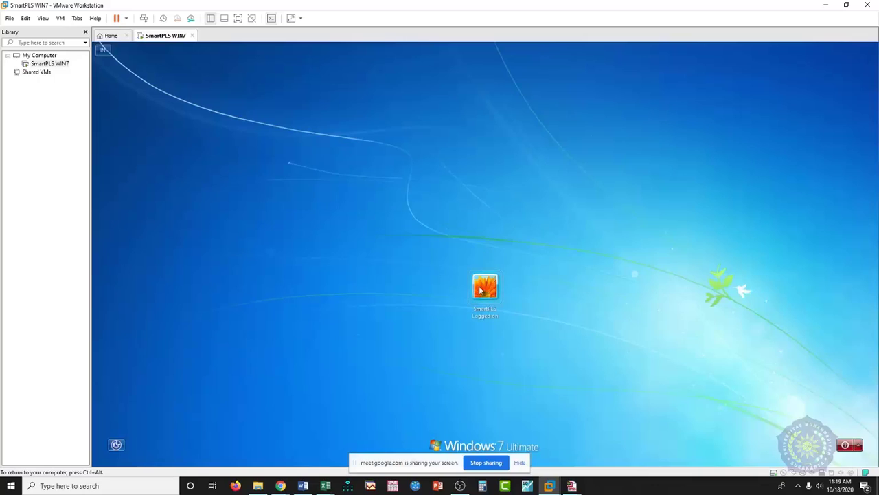
click(484, 287)
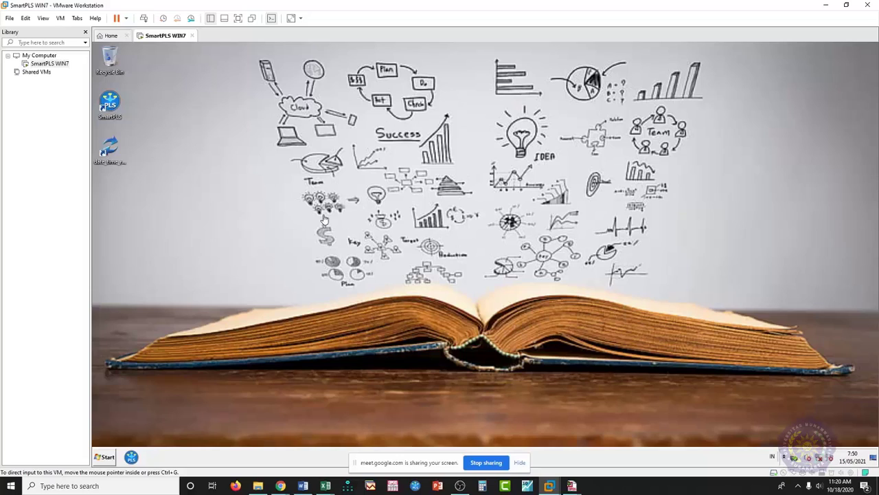
click(303, 485)
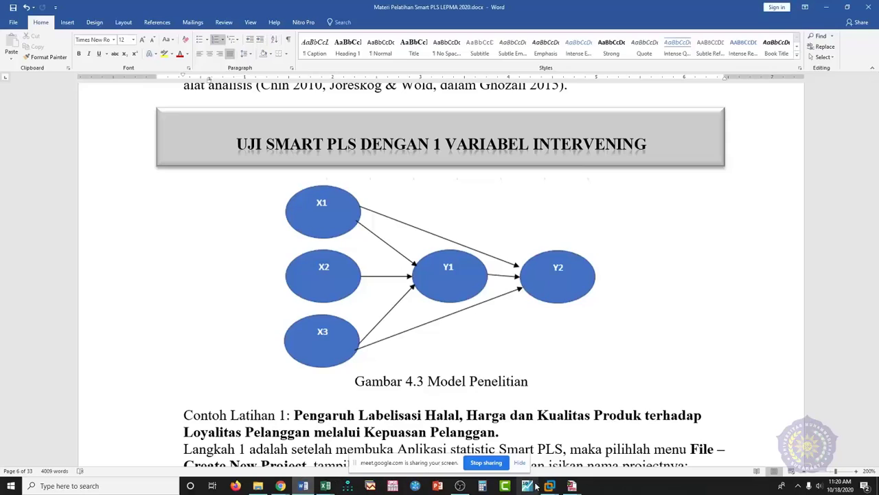
- Leave the Word model figure and return to the SmartPLS WIN7 virtual machine desktop
mouse_move(551, 487)
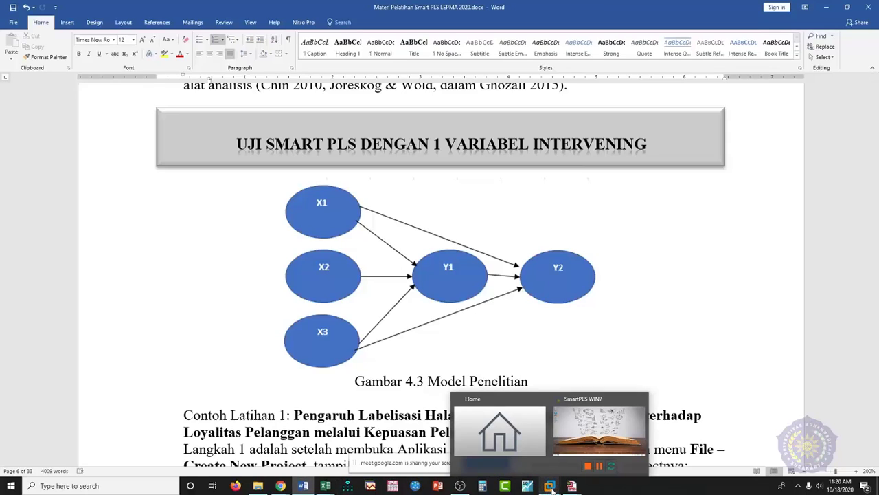
click(599, 429)
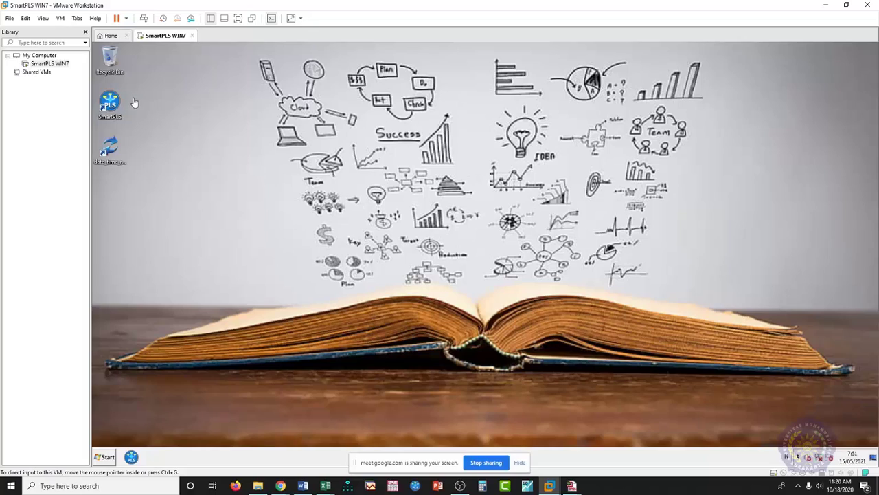
- Launch SmartPLS from the virtual machine desktop and maximize its window
click(111, 105)
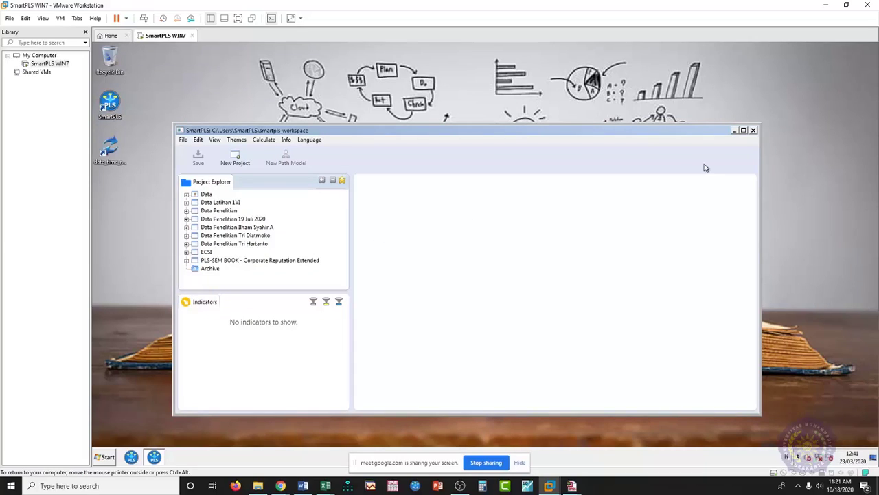
click(744, 129)
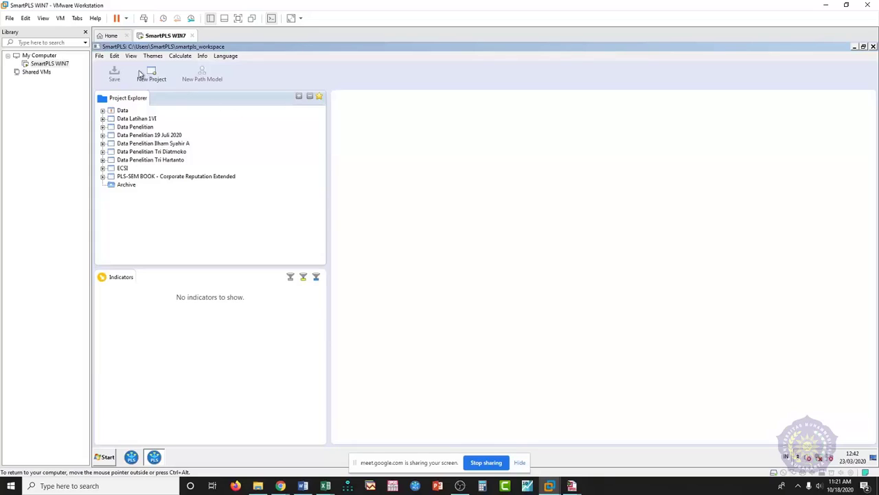
- Create a new project from the File menu named 'Data Penelitian' plus the participant's name
click(101, 57)
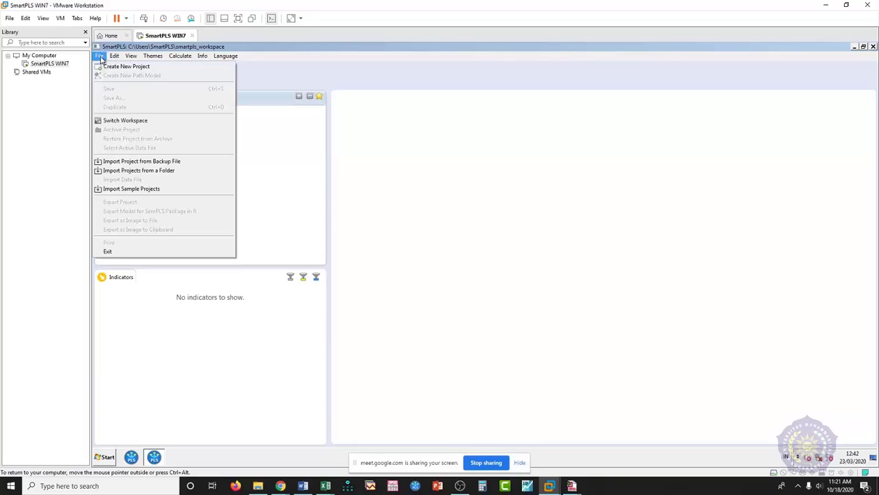
click(114, 69)
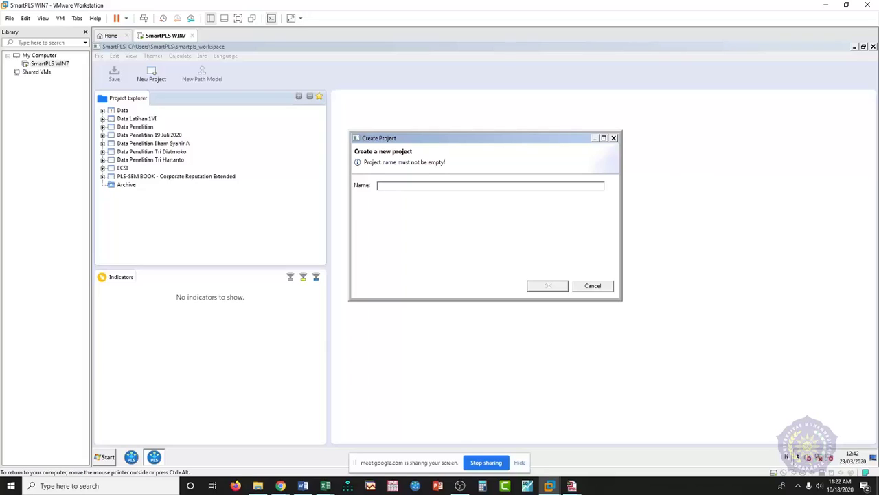
text(Data)
text(J)
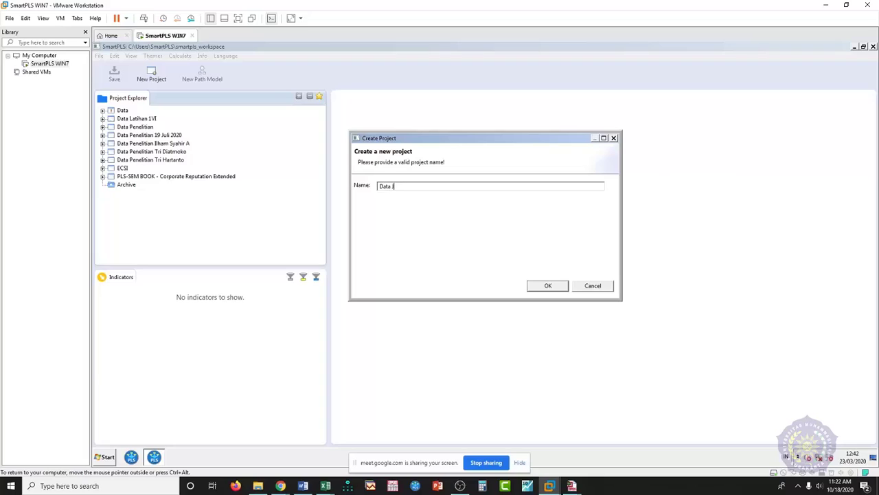
text(sadi)
key(BackSpace)
key(BackSpace)
key(BackSpace)
key(BackSpace)
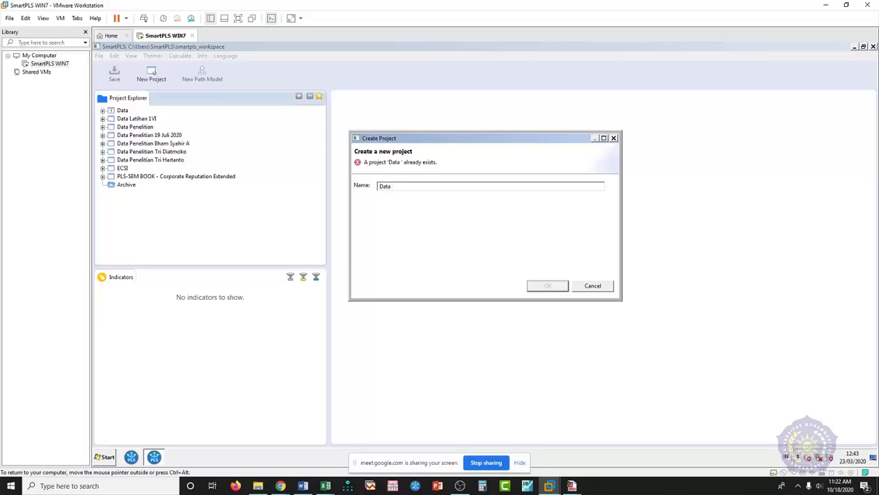
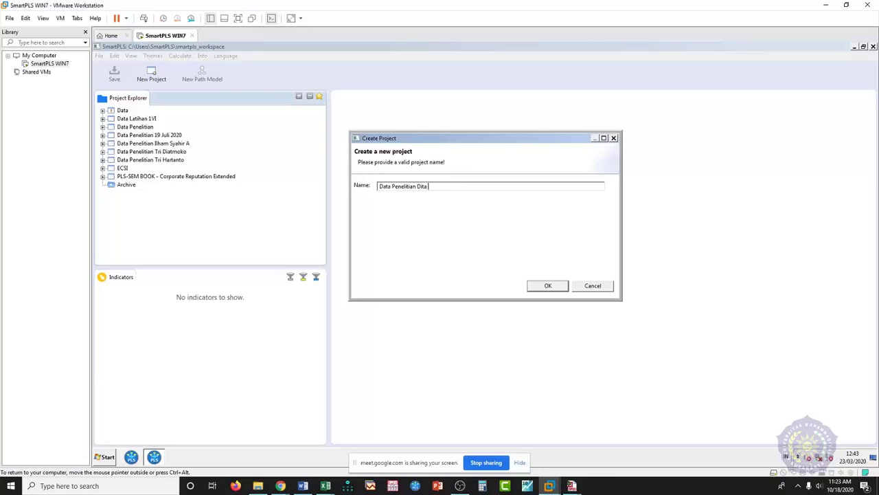
- Confirm the new project, then open its data-import file chooser and the Look in list
click(547, 288)
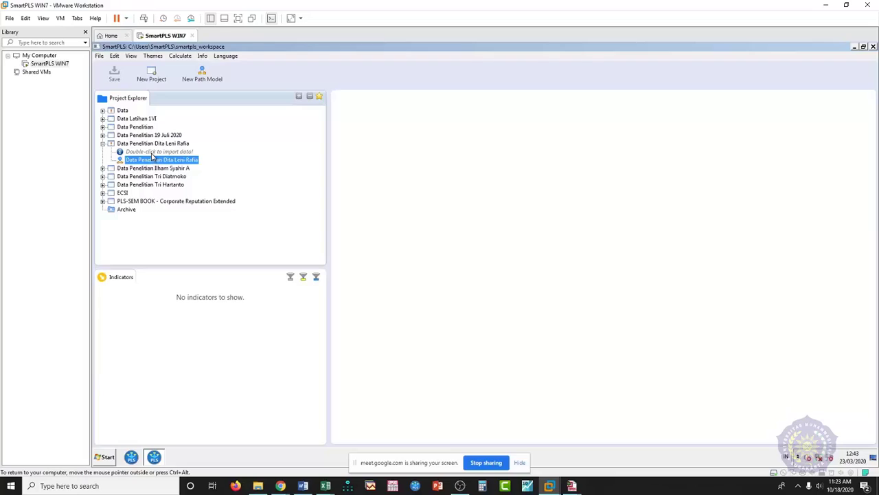
double_click(152, 152)
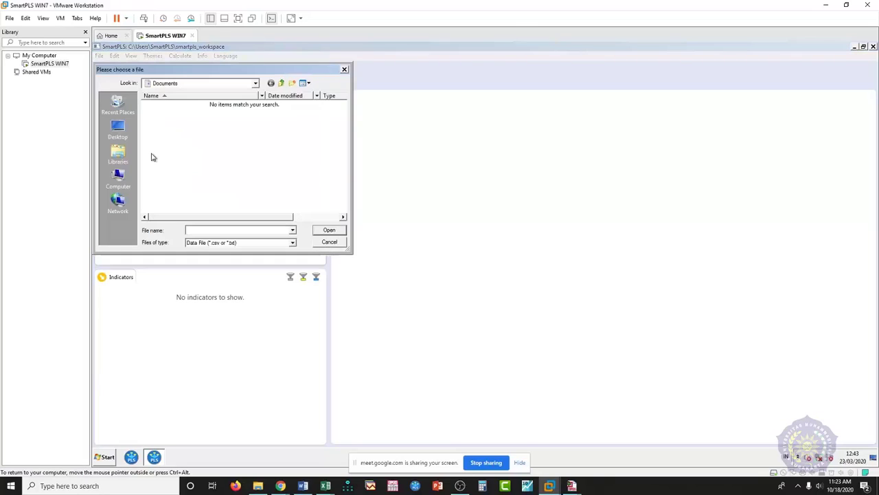
click(254, 85)
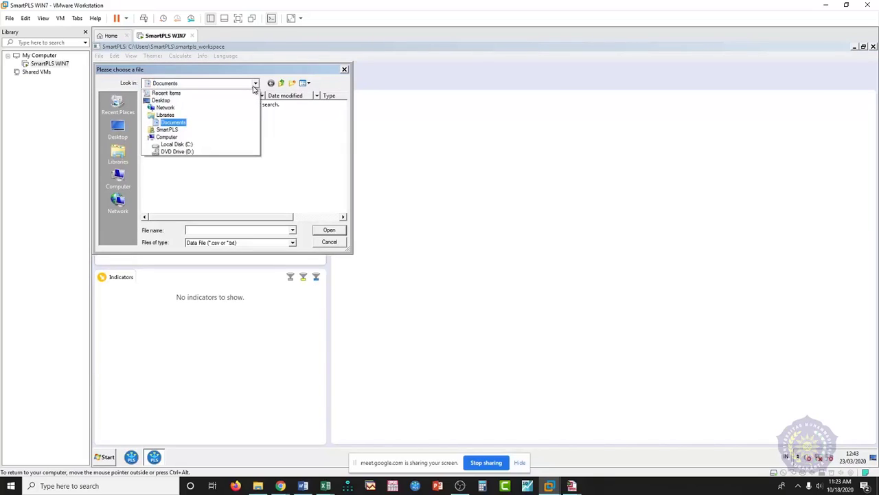
click(254, 86)
key(Escape)
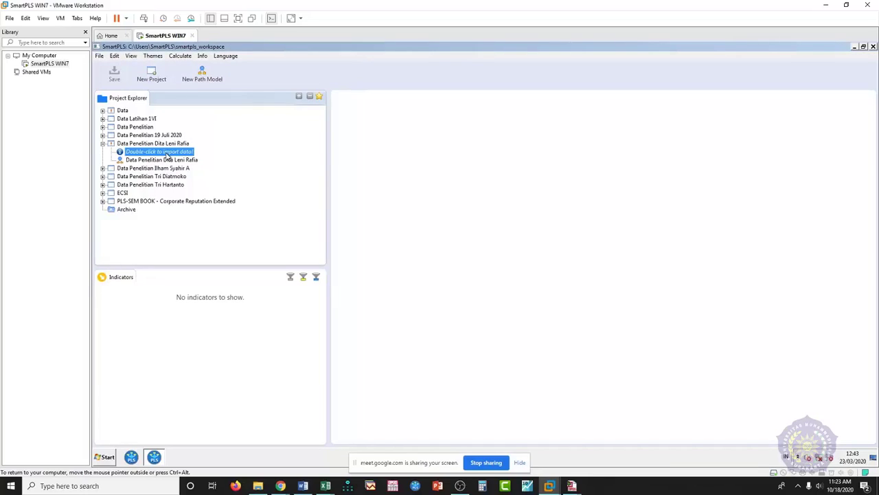
double_click(167, 155)
click(211, 86)
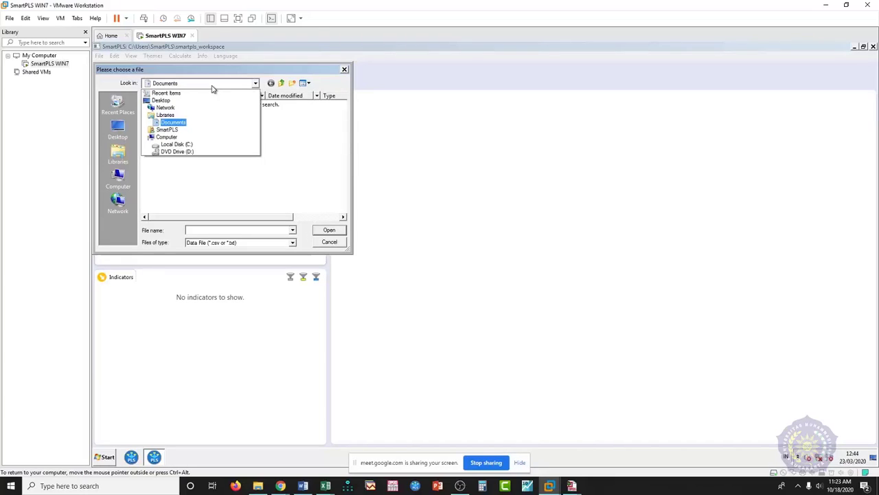
- Connect the new USB drive to the SmartPLS WIN7 virtual machine
click(212, 88)
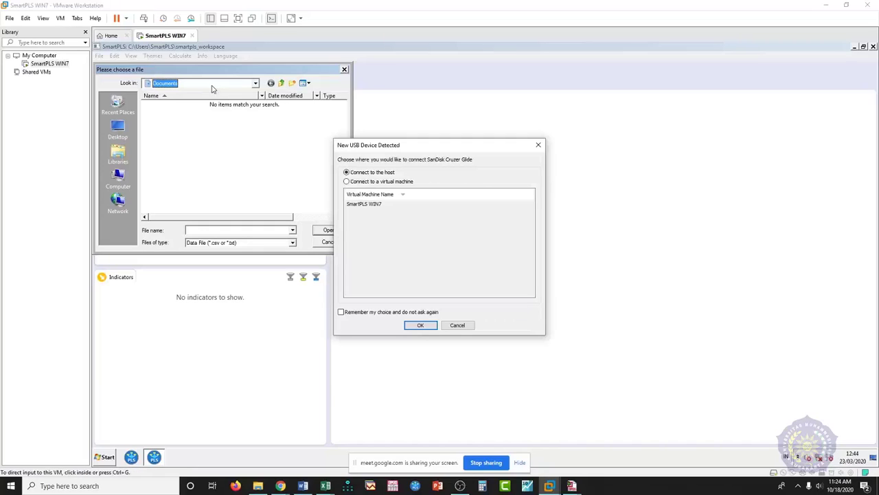
click(391, 183)
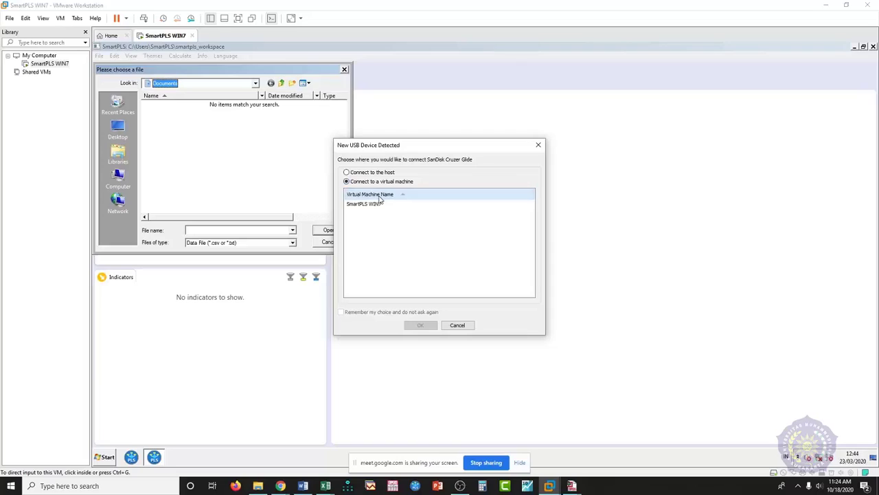
click(377, 204)
click(421, 325)
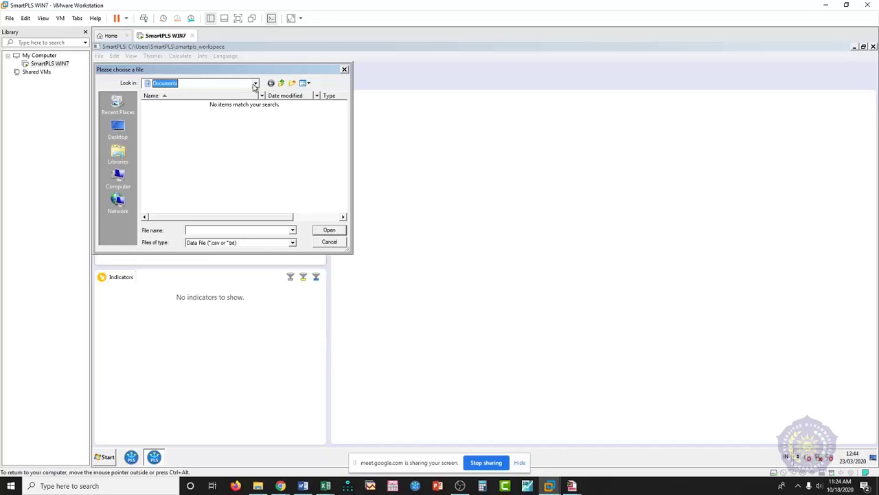
- Browse Removable Disk (E:) and open the WS Statistik Milenial T folder
click(254, 84)
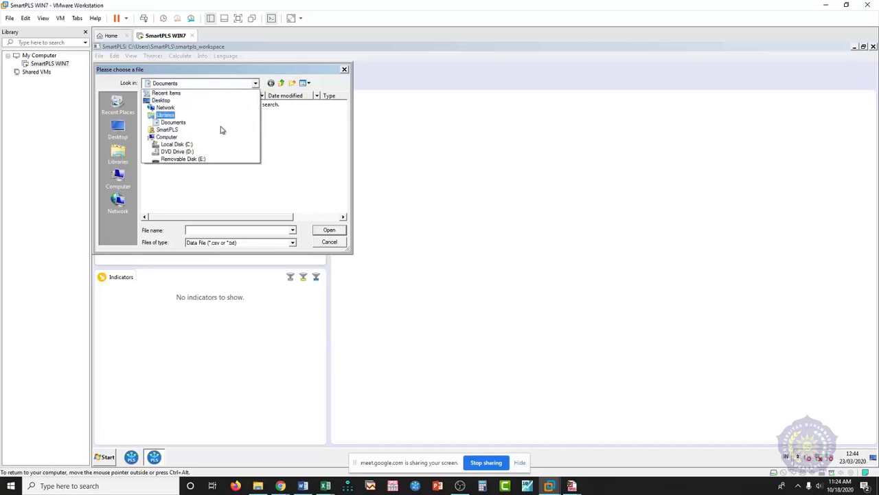
click(201, 158)
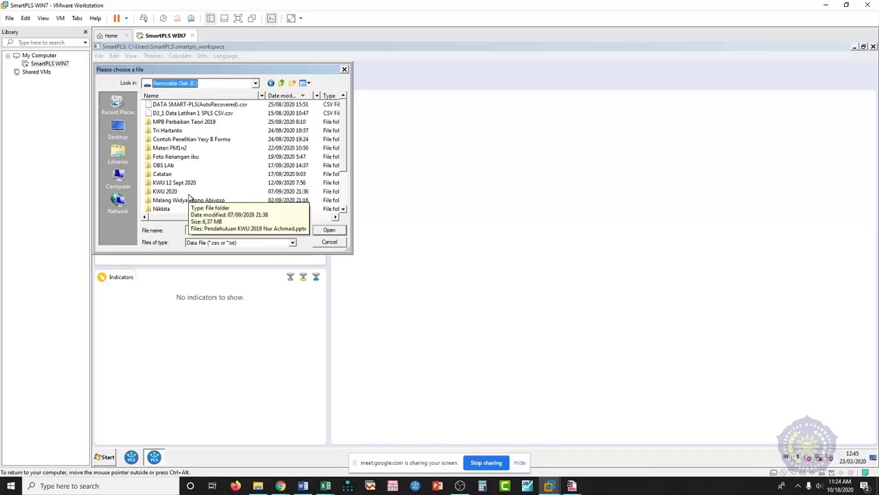
scroll(341, 151, down, 2)
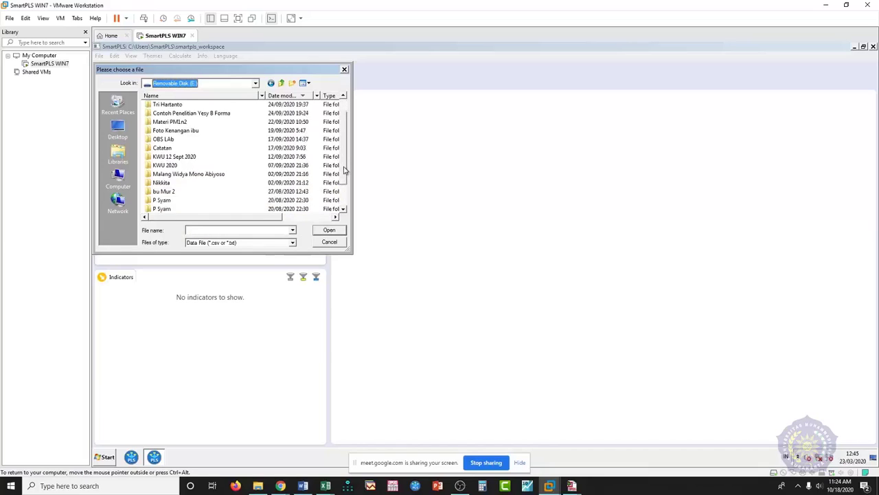
double_click(192, 184)
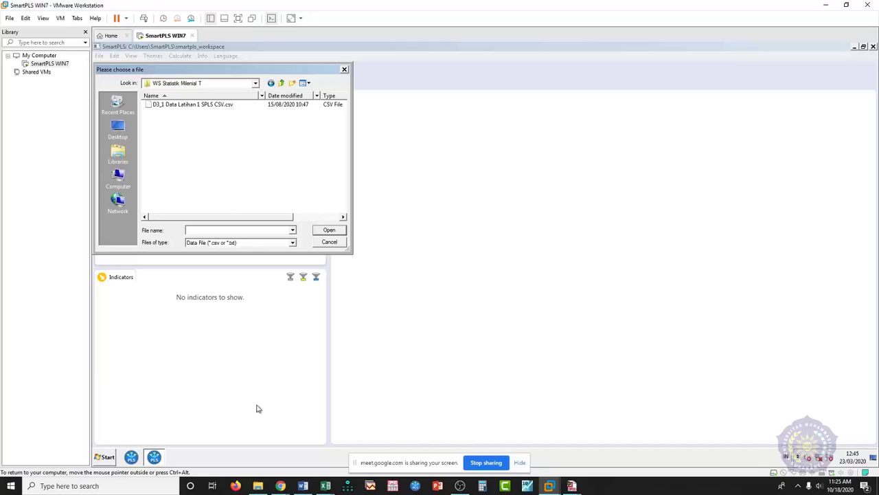
- Open G:\DALAB\Buku Rombak WS Manajemen n Keg Ekstra\File Yang DiGunakan and widen its Type column
click(258, 485)
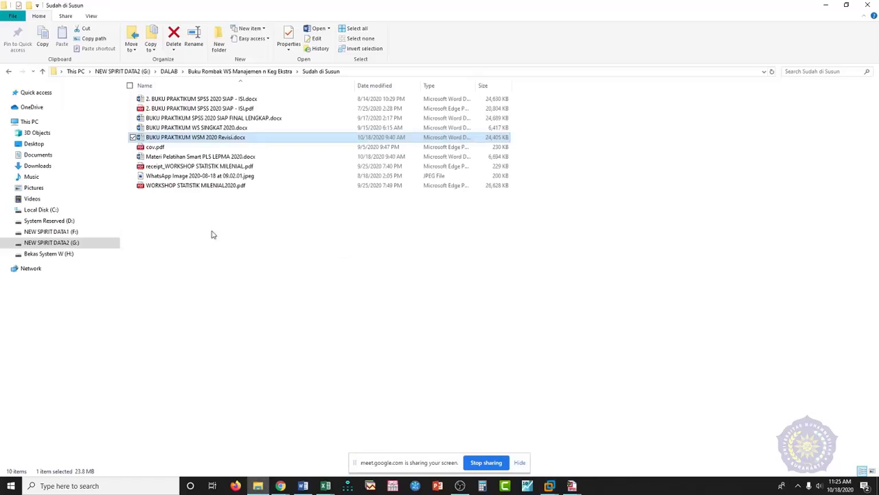
click(61, 243)
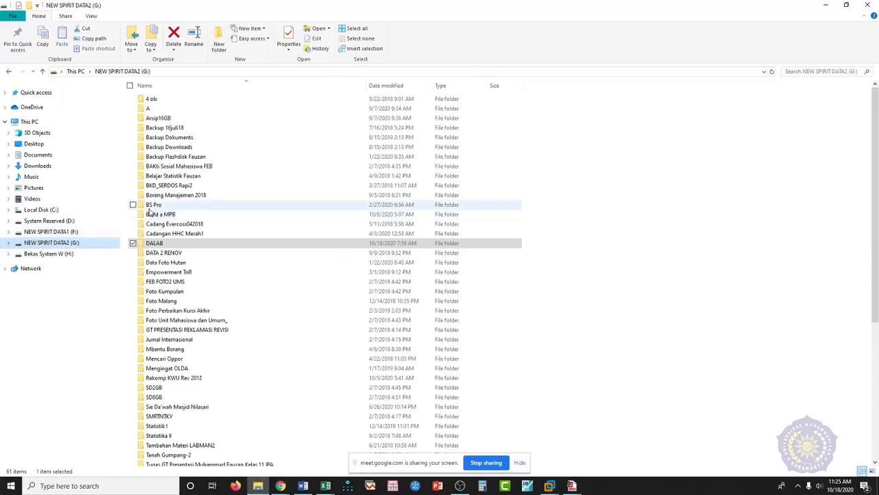
double_click(165, 243)
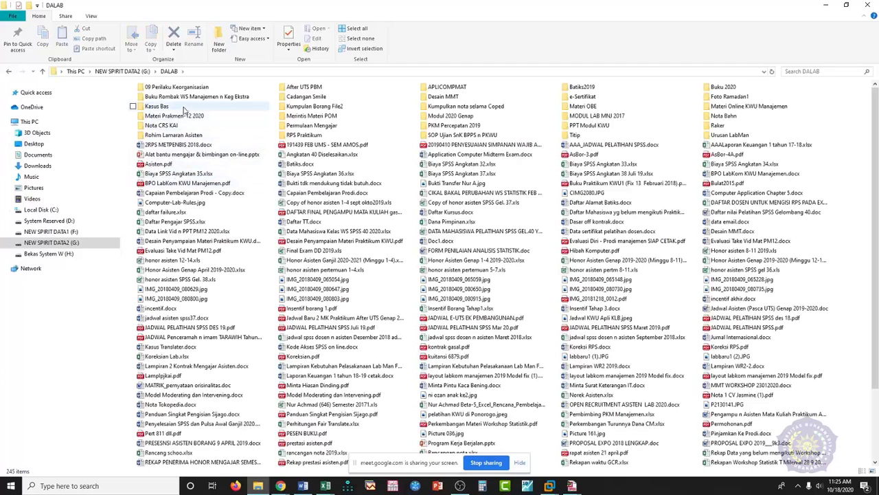
double_click(184, 101)
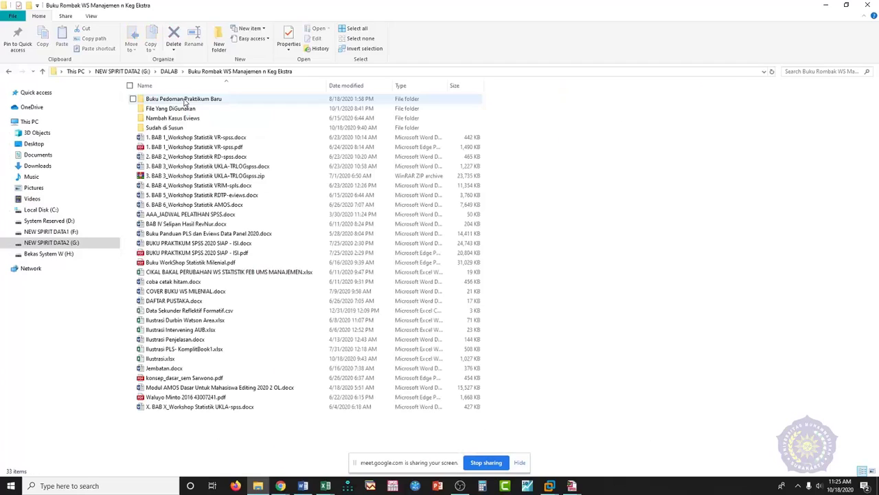
click(180, 111)
double_click(179, 111)
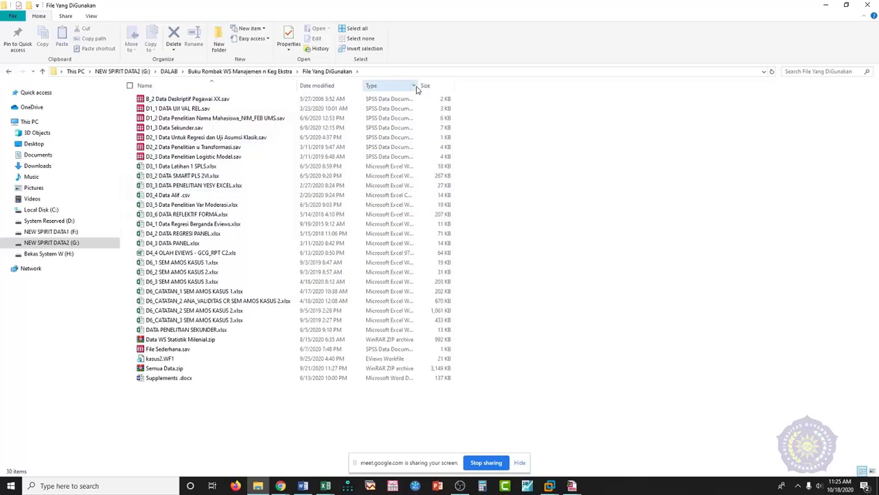
drag(417, 85, 482, 85)
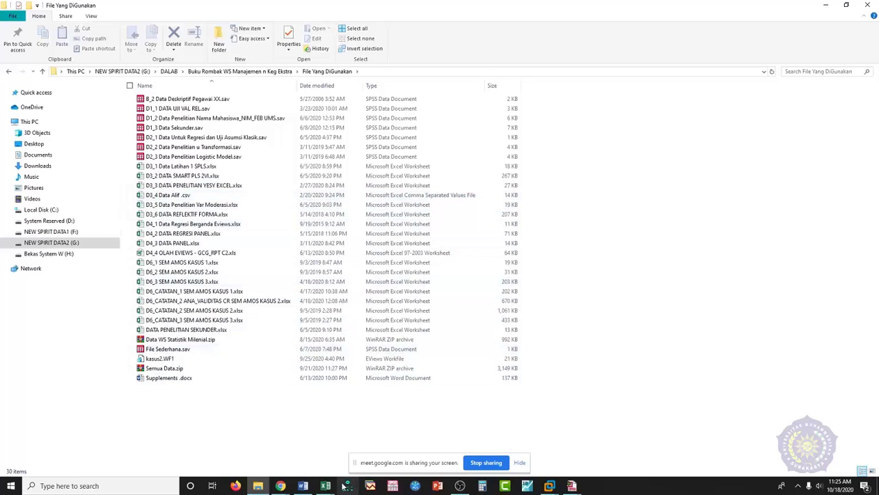
click(581, 442)
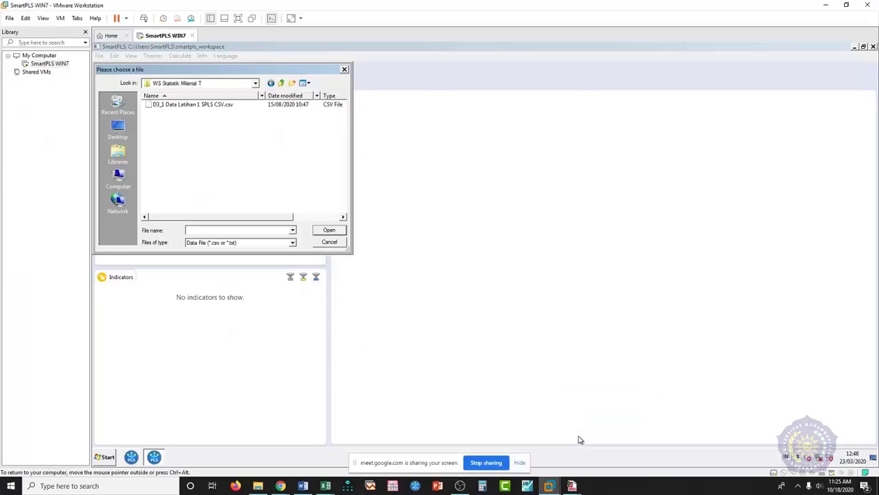
- Import 'D3_1 Data Latihan 1 SPLS CSV.csv', yielding 100 records and 20 indicators
double_click(204, 105)
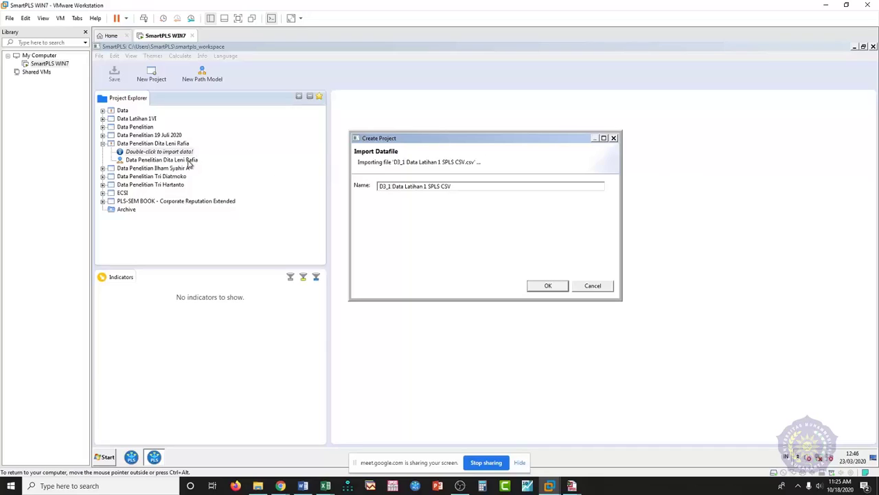
click(554, 289)
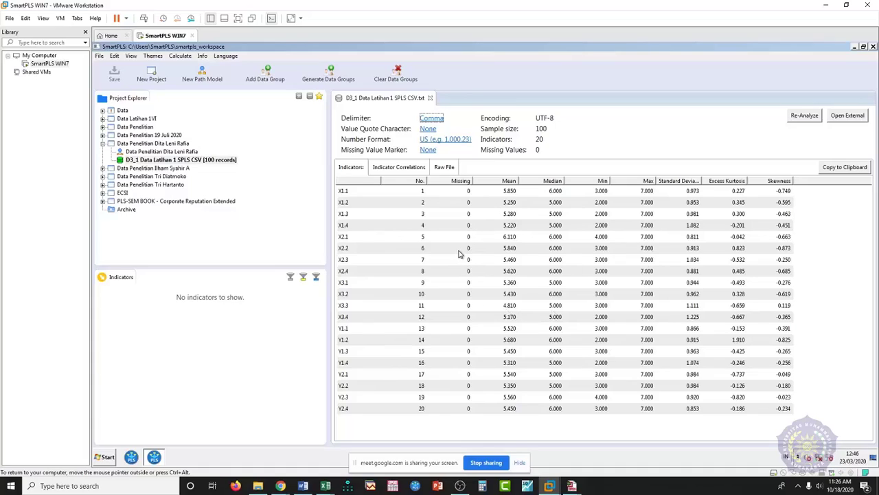
- Switch from SmartPLS to File Explorer showing the File Yang DiGunakan folder
mouse_move(327, 486)
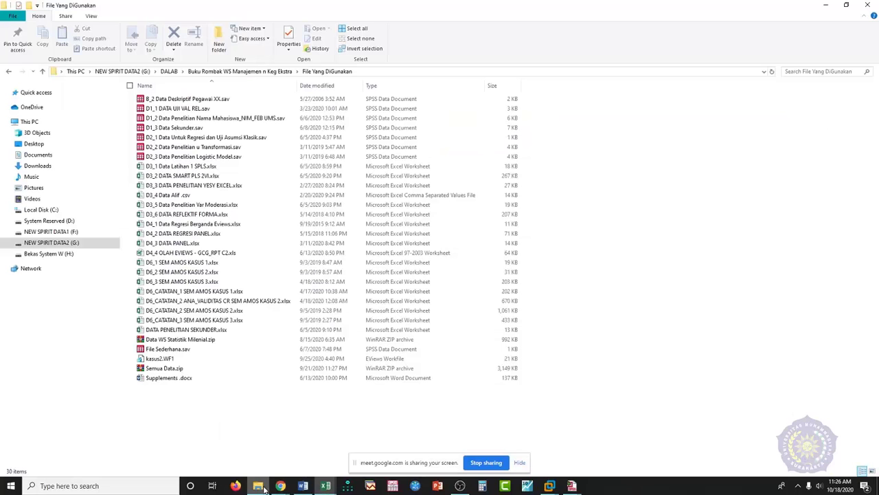
click(258, 485)
- Reopen File Yang DiGunakan and open 'D3_1 Data Latihan 1 SPLS.xlsx' in Excel
click(42, 72)
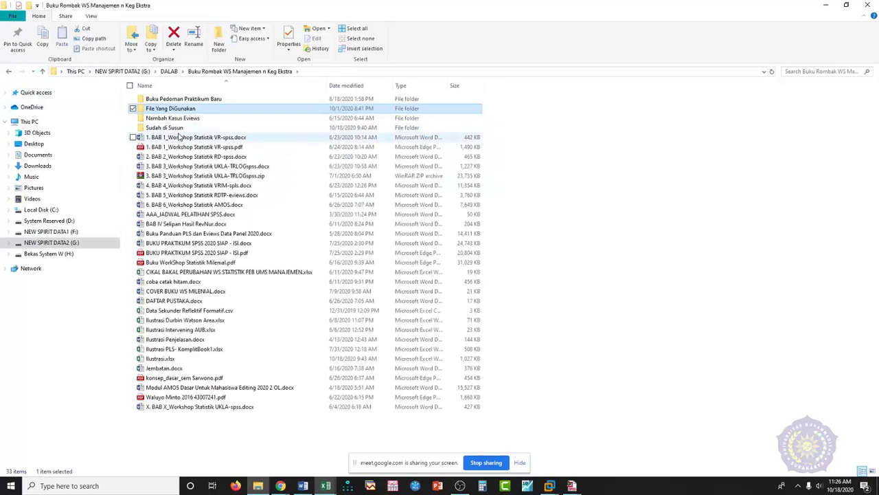
double_click(178, 110)
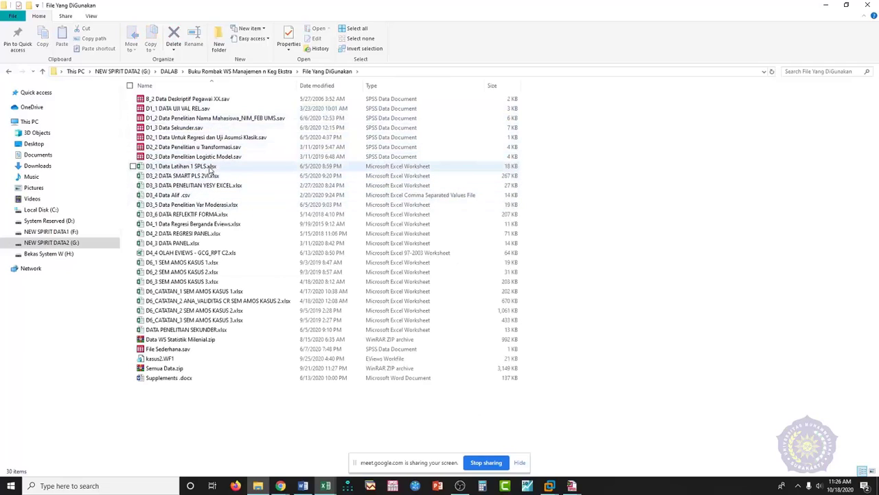
double_click(213, 167)
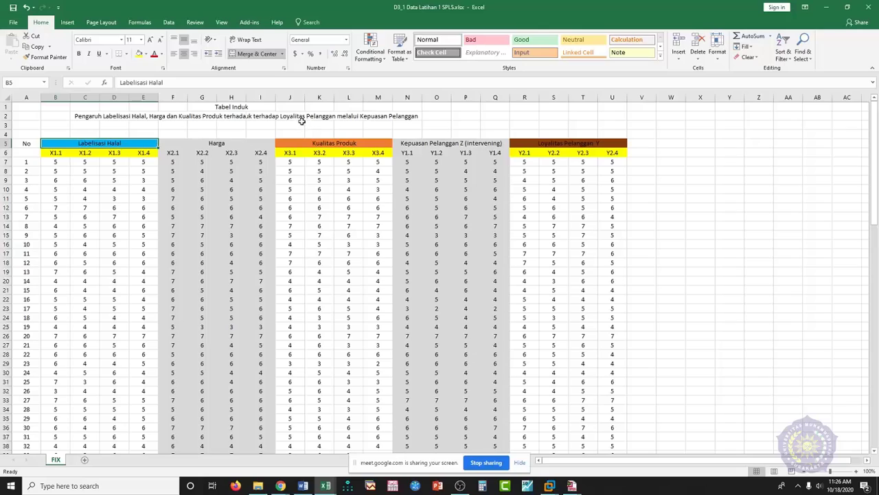
click(412, 116)
click(458, 55)
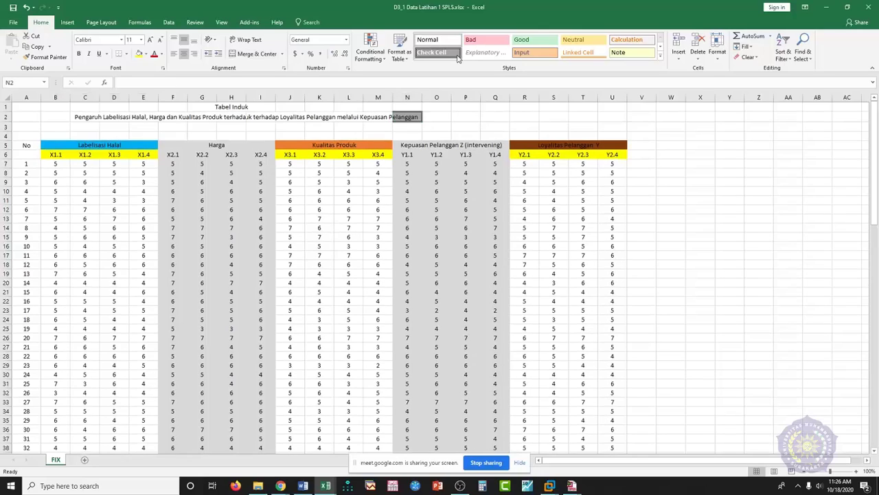
key(shift+Left)
key(shift+Left)
key(shift+Left)
key(shift+Left)
key(shift+Left)
key(shift+Left)
key(shift+Left)
key(shift+Left)
key(shift+Left)
key(shift+Left)
key(shift+Left)
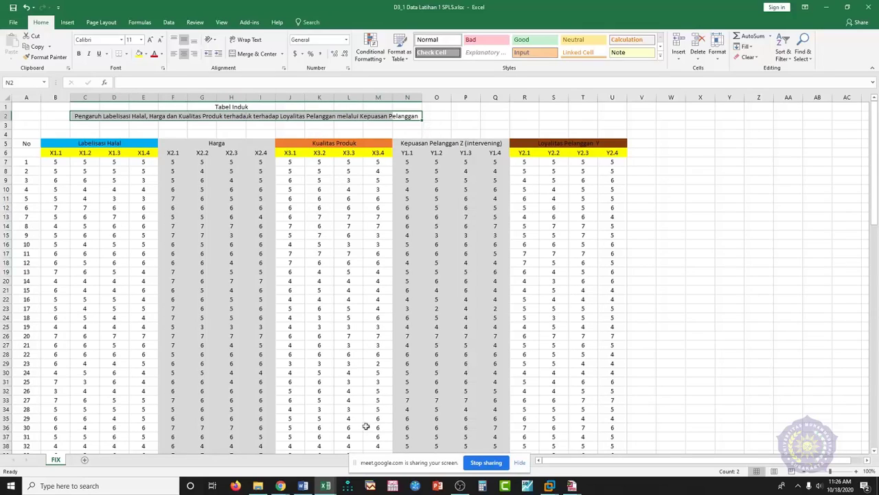
mouse_move(327, 487)
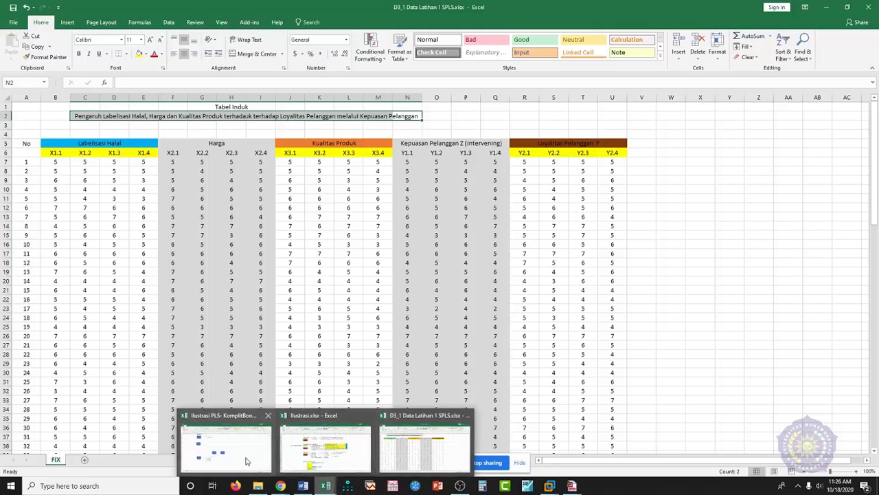
click(247, 458)
scroll(269, 374, up, 7)
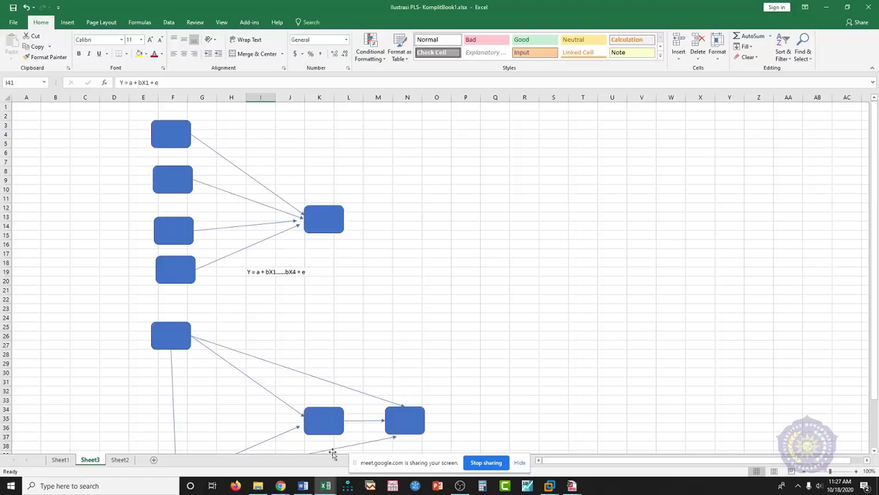
mouse_move(329, 487)
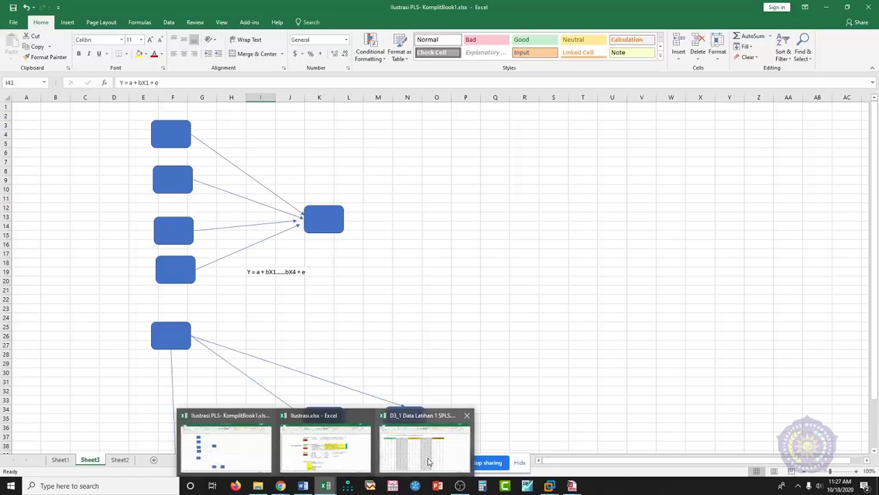
click(425, 445)
click(112, 121)
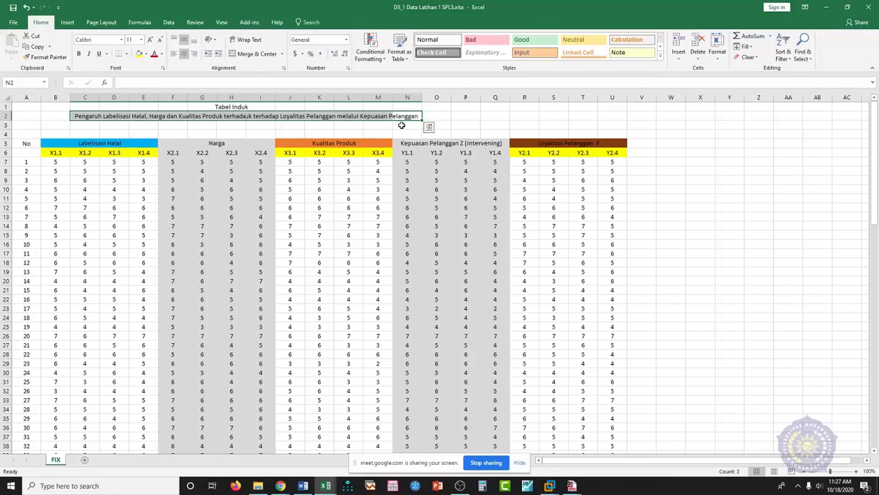
mouse_move(331, 489)
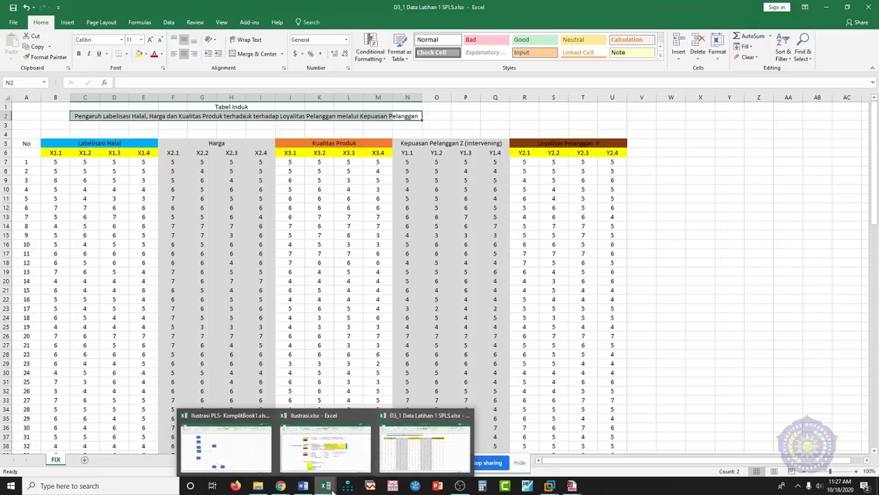
click(237, 450)
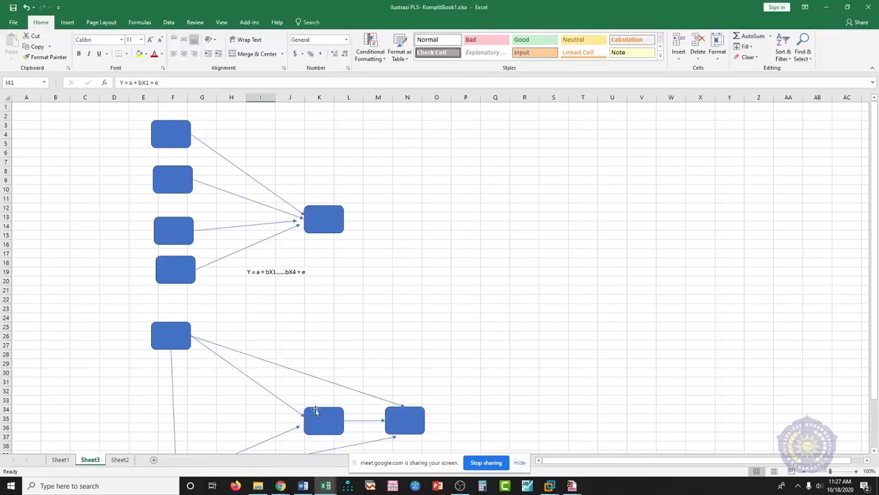
scroll(334, 412, down, 2)
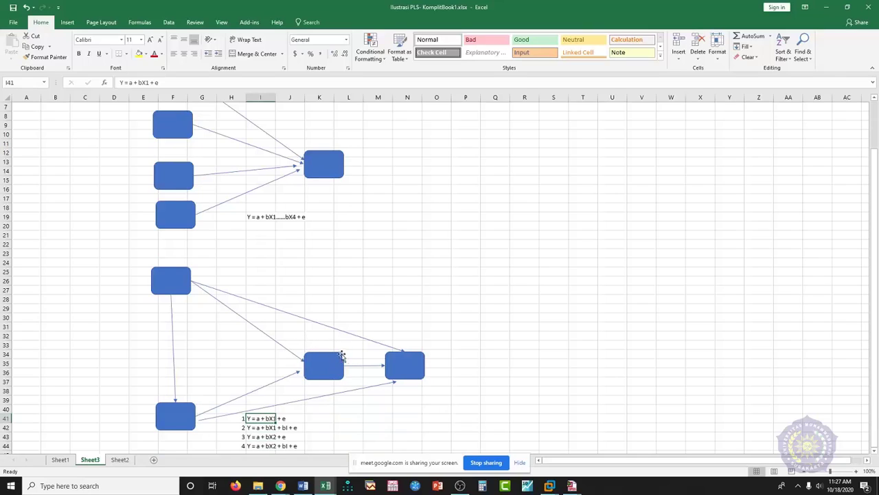
mouse_move(323, 489)
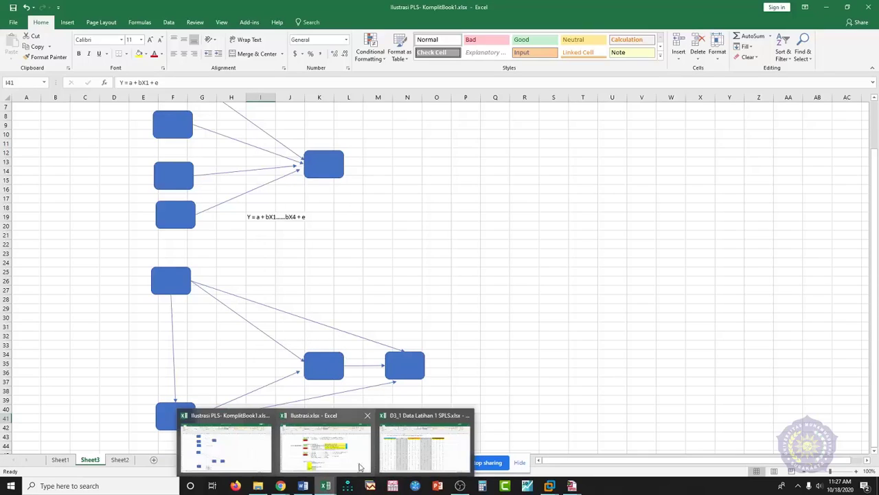
click(424, 447)
click(92, 161)
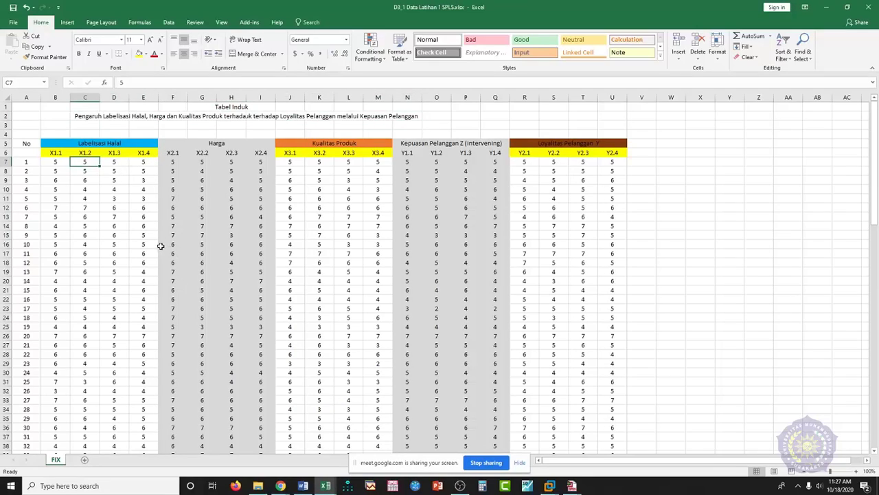
- Select the indicator header block from B6 across to U6 and into the data, then clear it
click(50, 153)
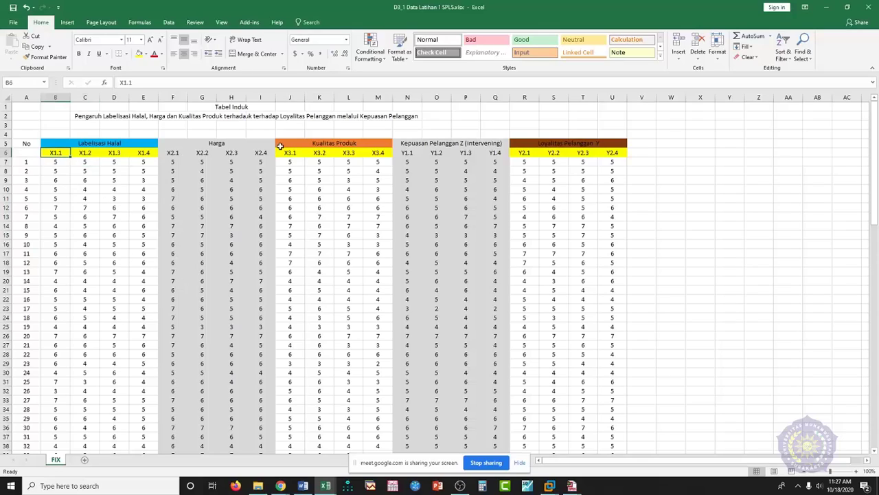
key(shift+Right)
key(shift+Right)
key(shift+Right)
key(shift+Right)
key(shift+Right)
key(shift+Right)
key(shift+Right)
key(shift+Right)
key(shift+Right)
key(shift+Right)
key(shift+Right)
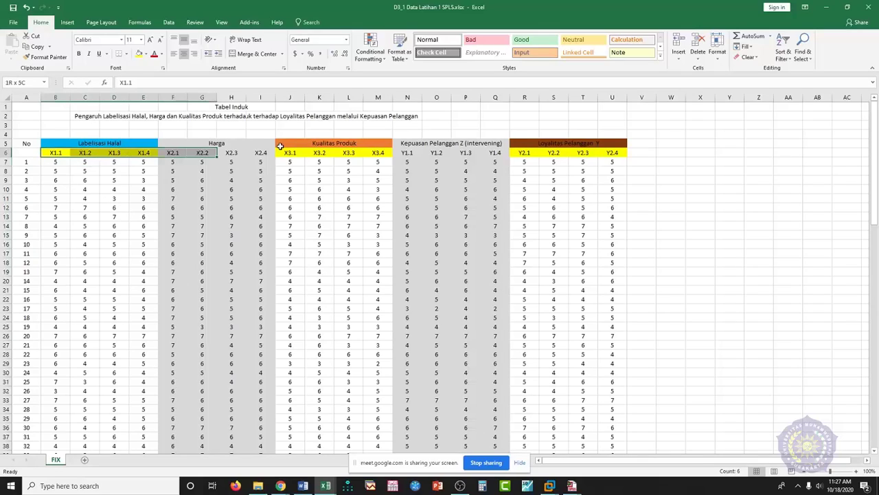
key(shift+Right)
key(shift+Right)
key(shift+Right)
key(shift+Right)
key(shift+Right)
key(shift+Right)
key(shift+Right)
key(shift+Right)
key(shift+Right)
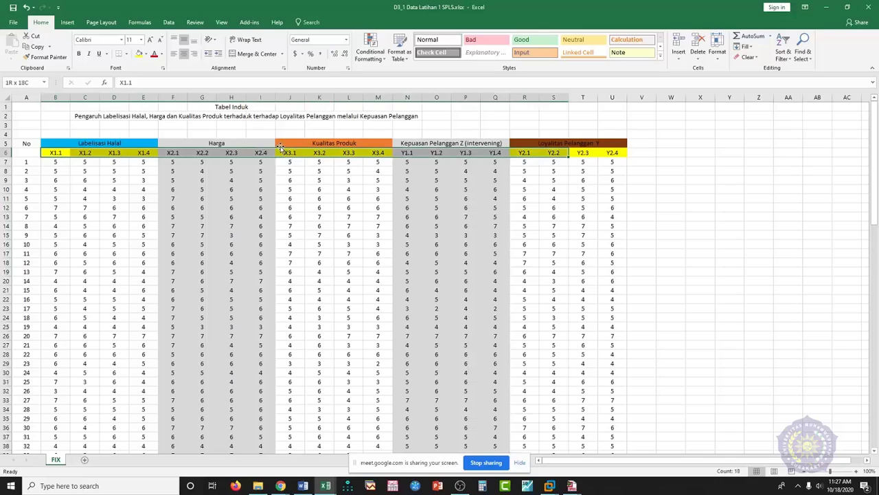
key(shift+Left)
key(shift+Down)
key(shift+Down)
key(shift+Down)
key(shift+Down)
key(shift+Down)
key(shift+Down)
key(shift+Down)
key(shift+Down)
key(shift+Down)
key(shift+Down)
key(shift+Down)
key(shift+Down)
key(shift+Down)
key(shift+Down)
key(shift+Down)
key(shift+Down)
key(shift+Down)
key(shift+Down)
key(shift+Down)
key(shift+Down)
key(shift+Down)
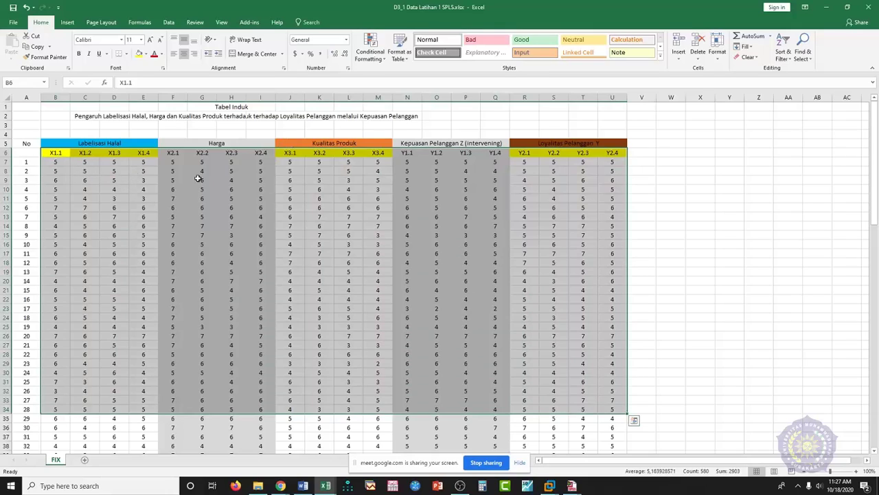
click(111, 125)
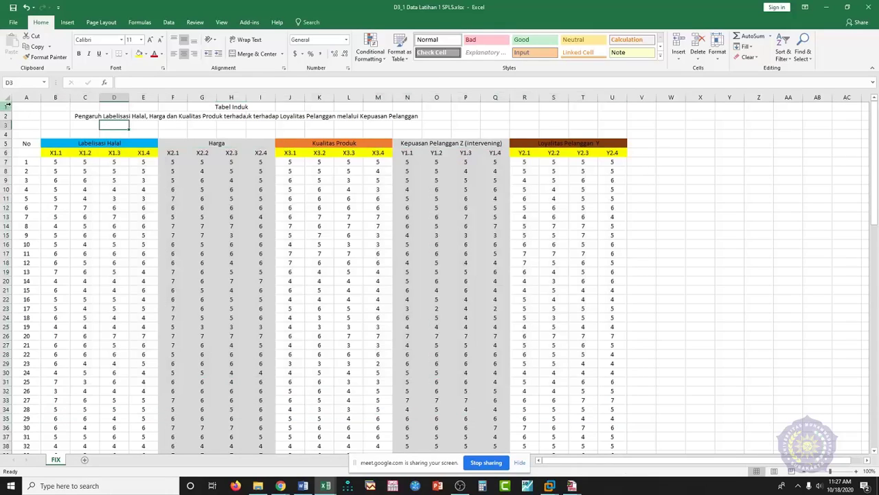
- Delete title rows 1–5 and numbering column A so headers start in A1
drag(5, 107, 15, 144)
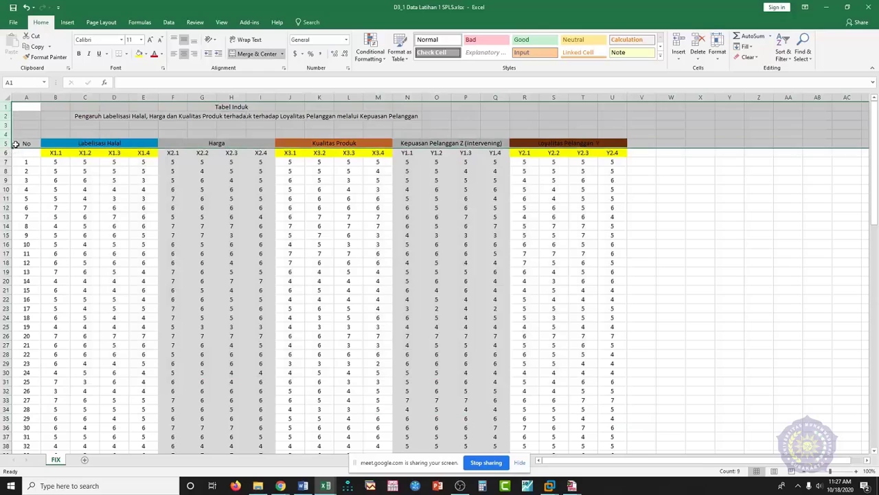
right_click(11, 125)
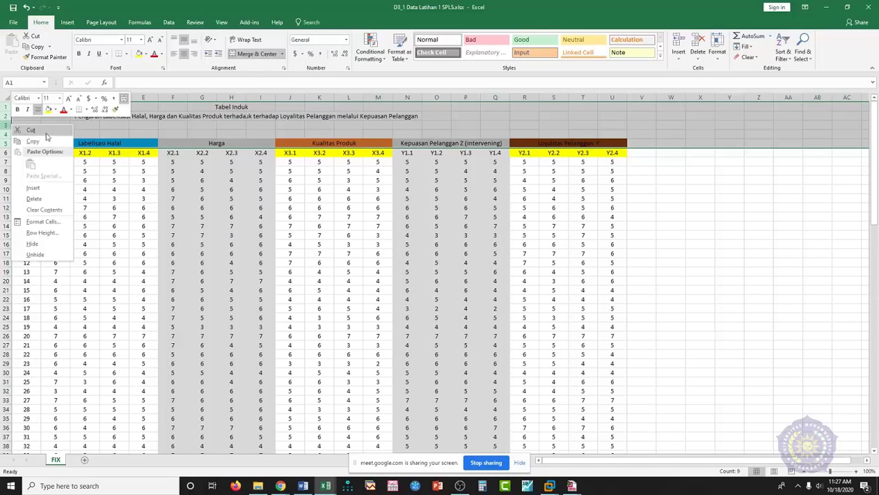
click(42, 199)
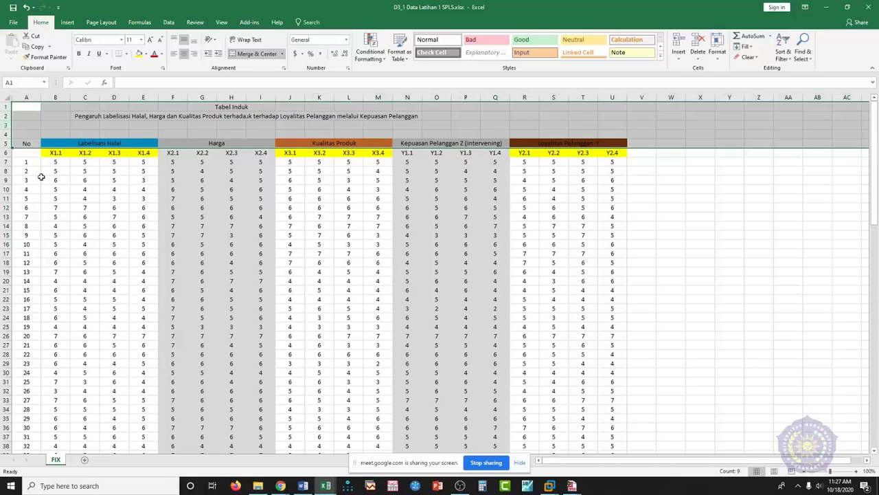
click(29, 98)
right_click(29, 98)
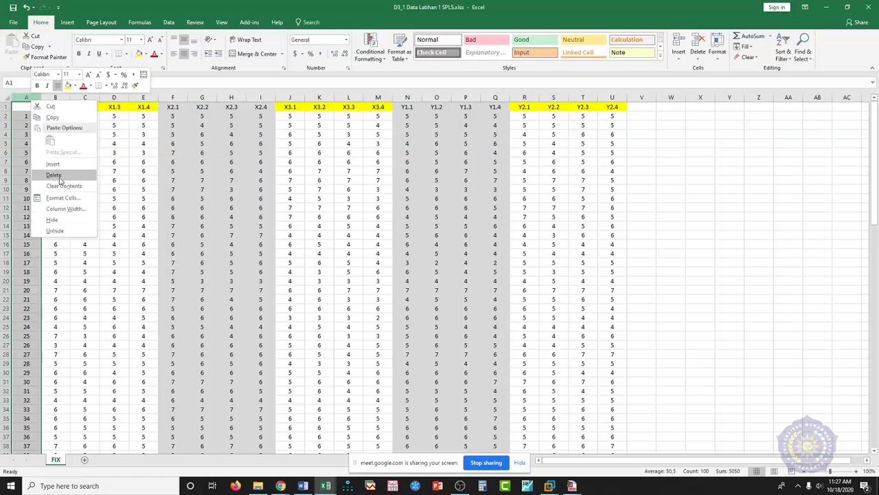
click(53, 175)
click(13, 23)
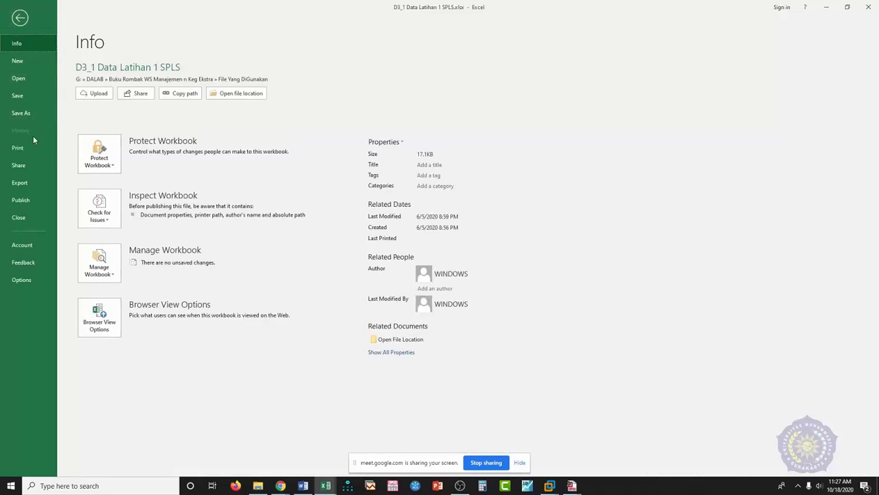
- Look through the Save As file formats, cancel without saving, and return to SmartPLS
click(32, 112)
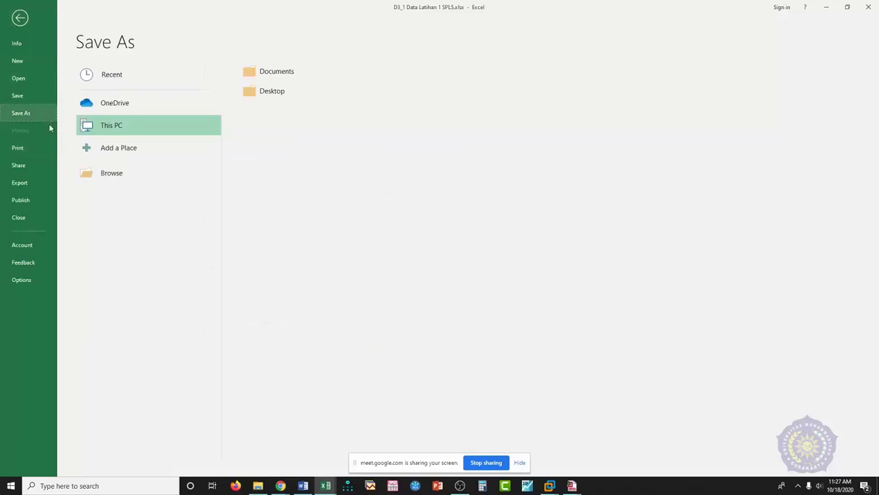
click(116, 173)
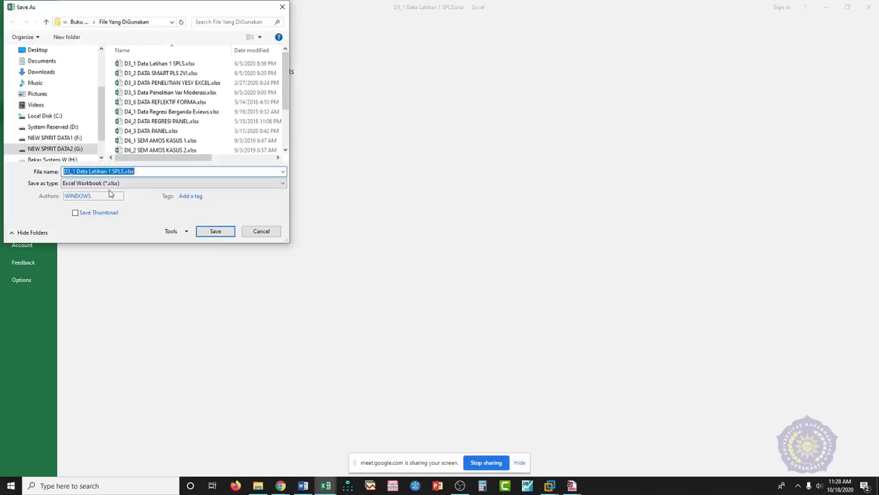
click(117, 183)
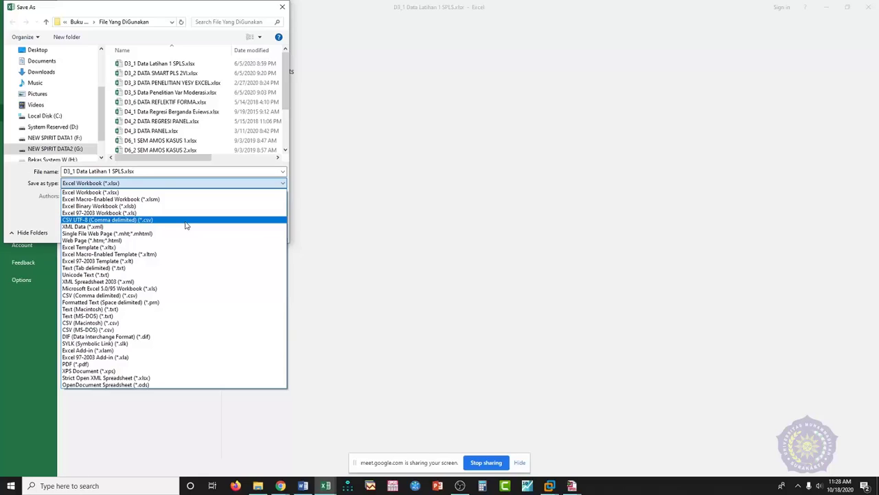
key(Escape)
key(Escape)
key(Escape)
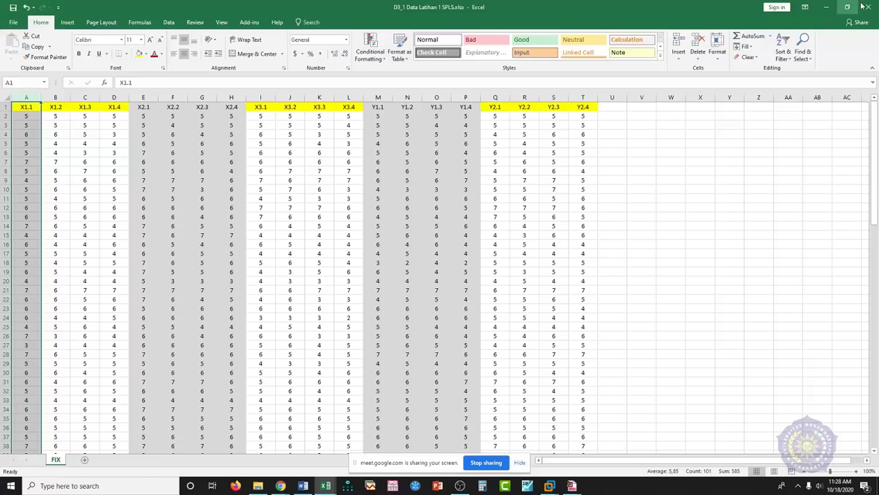
click(549, 485)
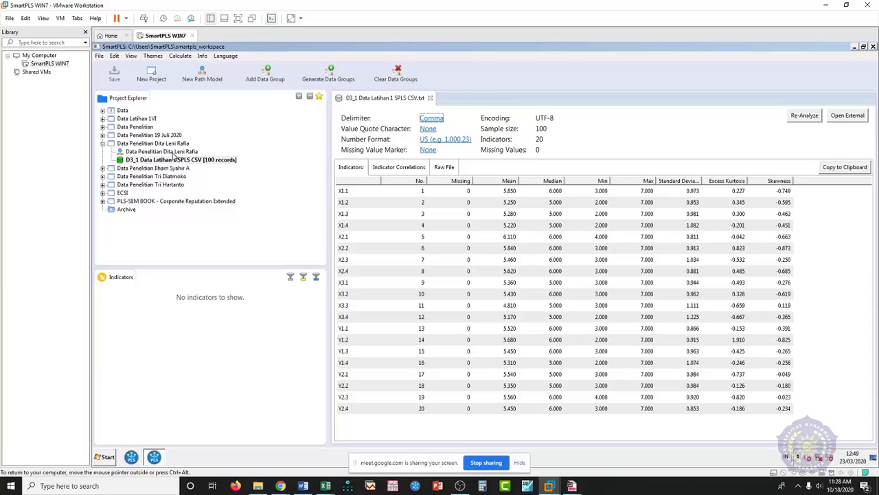
- Open the project's path model in SmartPLS, then bring up the Ilustrasi PLS workbook
double_click(174, 152)
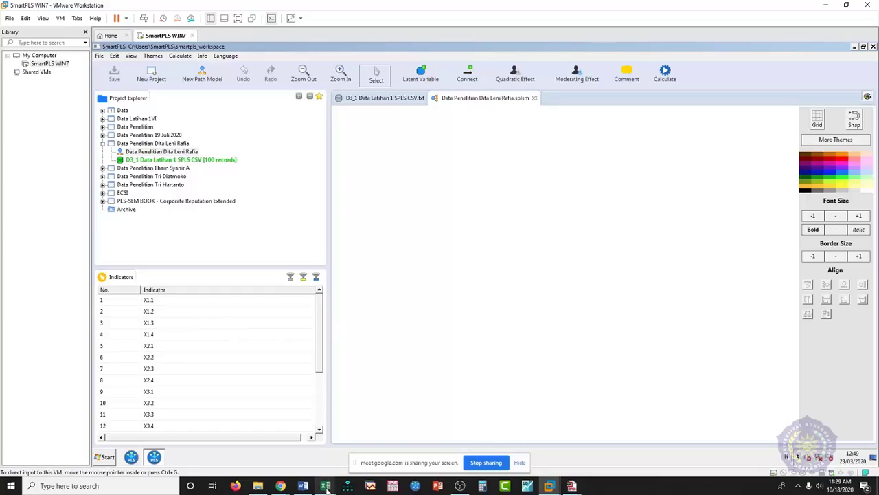
mouse_move(327, 487)
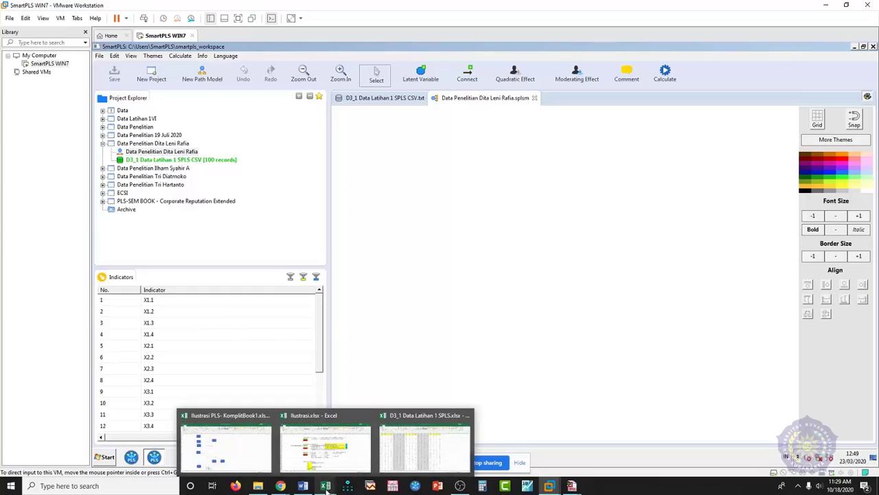
click(229, 444)
scroll(329, 372, down, 3)
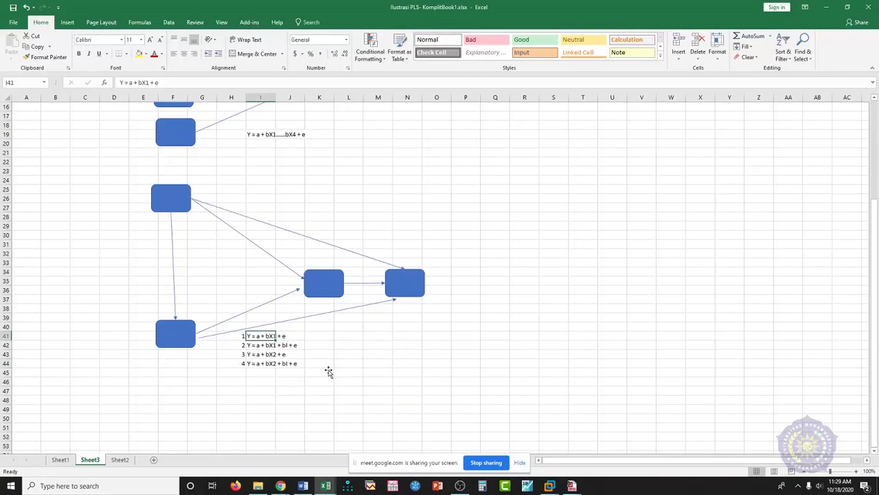
scroll(329, 371, up, 4)
click(176, 308)
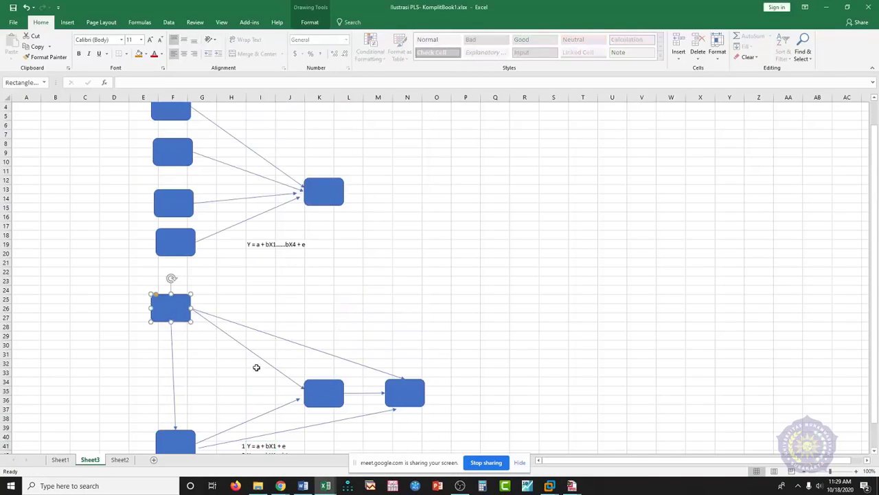
scroll(256, 367, down, 2)
key(Escape)
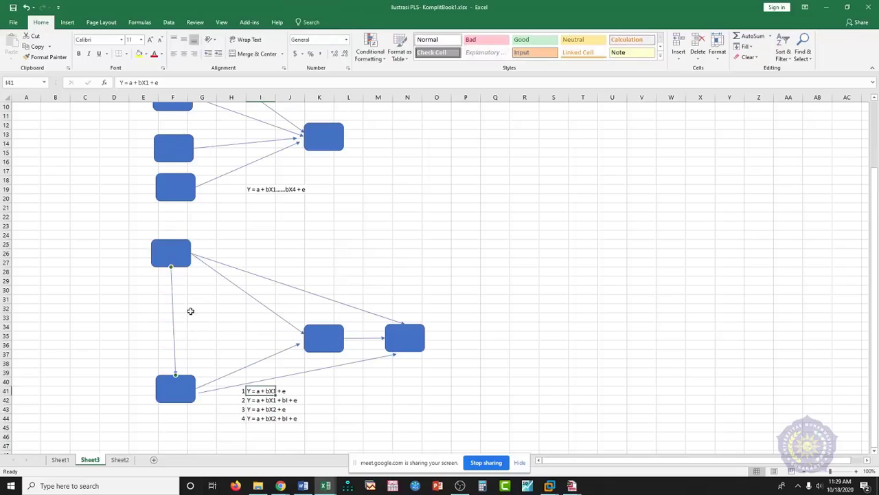
click(165, 261)
mouse_move(165, 263)
mouse_down()
mouse_move(184, 276)
mouse_move(176, 336)
mouse_up()
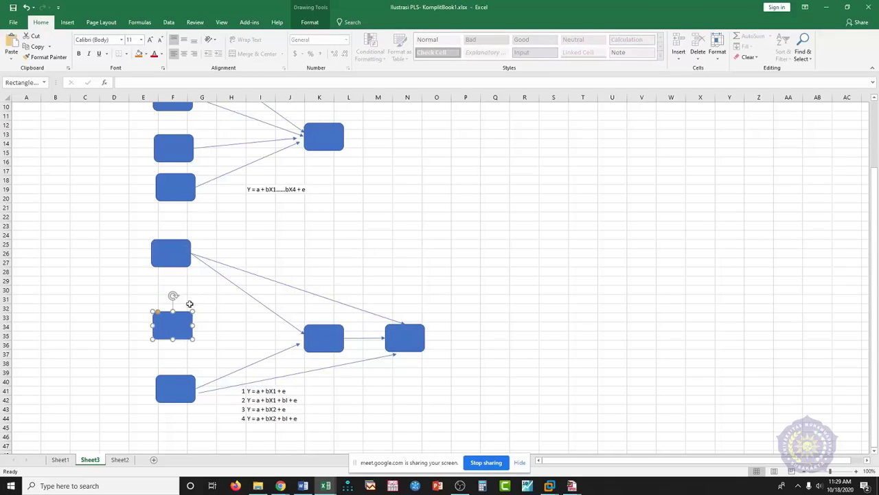
key(Escape)
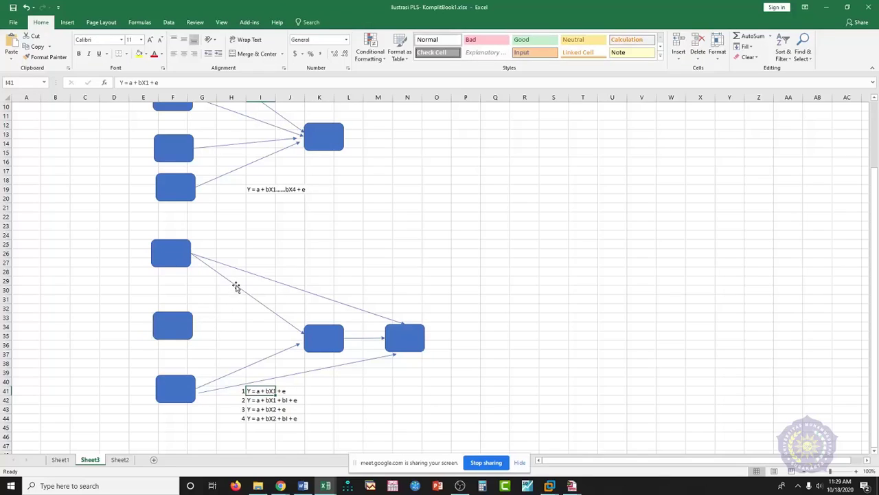
click(234, 284)
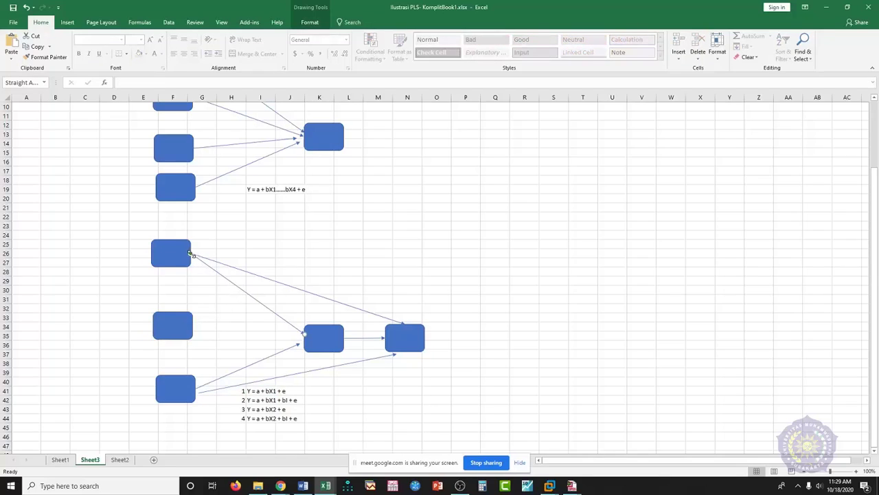
drag(192, 254, 192, 326)
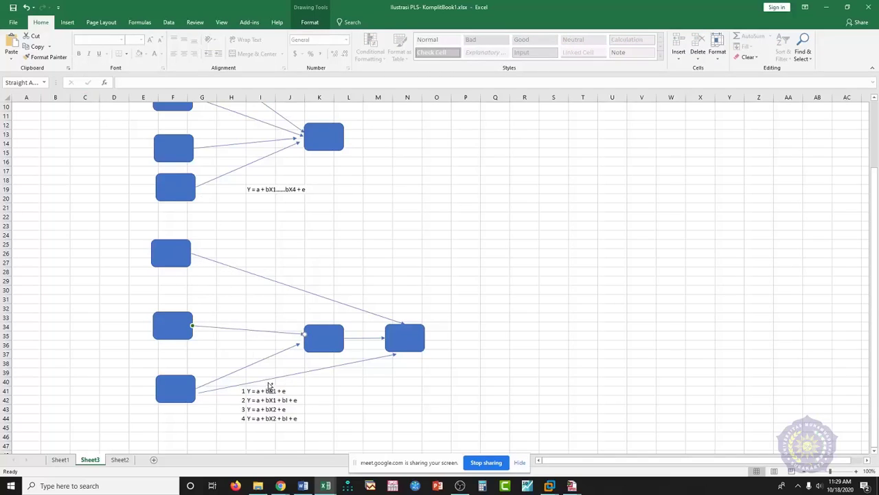
key(ctrl+z)
key(ctrl+z)
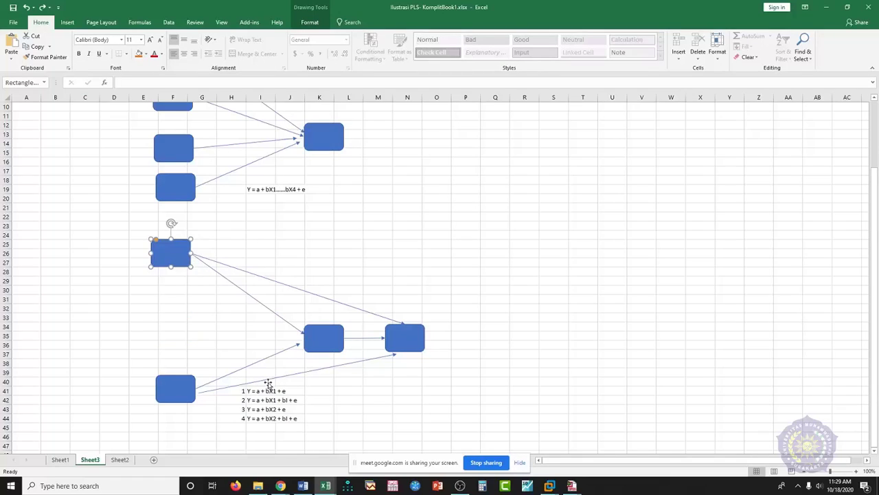
click(165, 324)
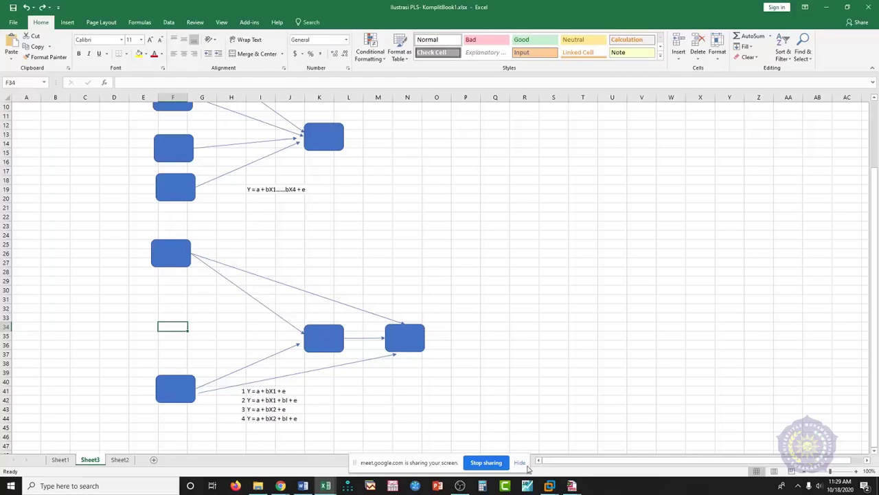
click(549, 486)
click(553, 488)
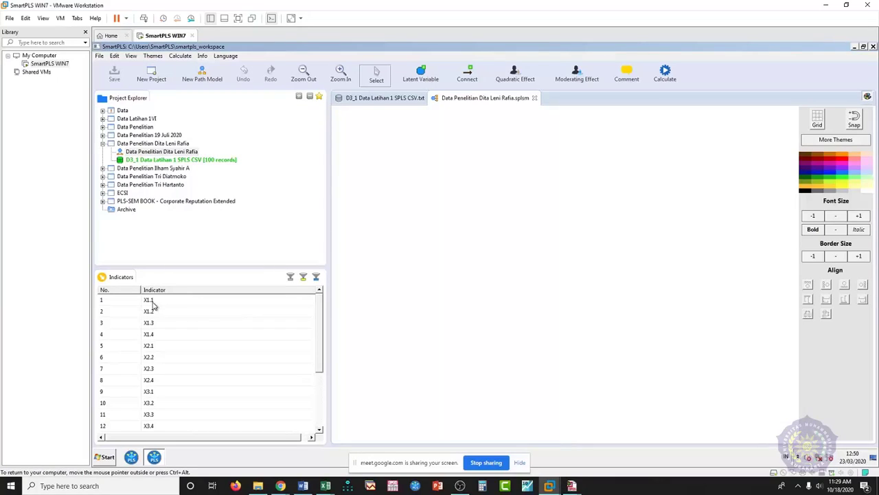
- In the D3_1 indicator workbook, undo twice to restore the numbering column and title rows
mouse_move(326, 484)
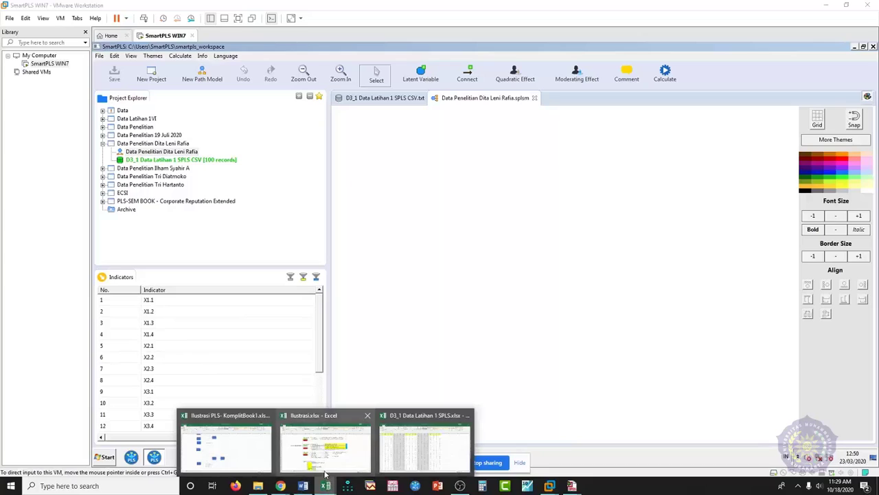
click(392, 453)
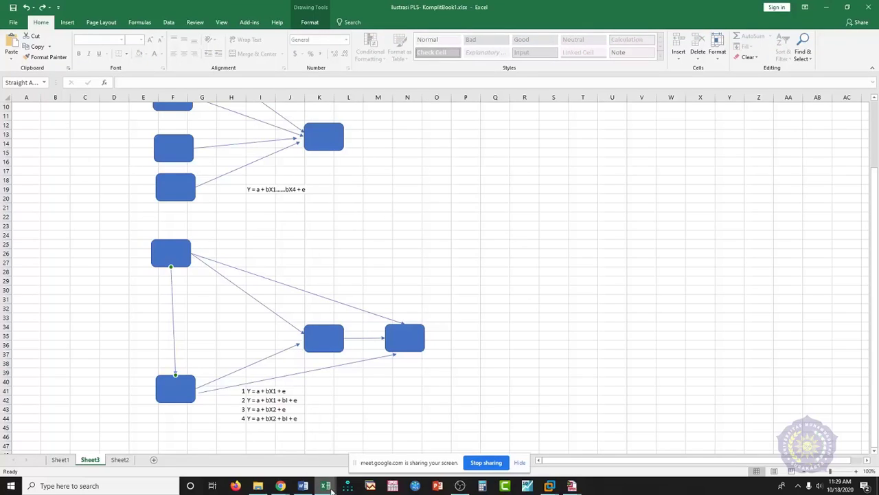
mouse_move(330, 489)
click(425, 440)
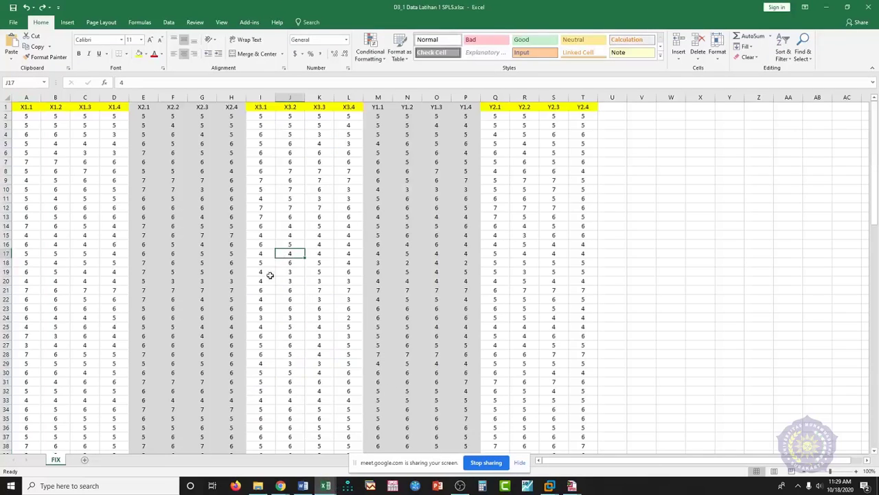
key(ctrl+z)
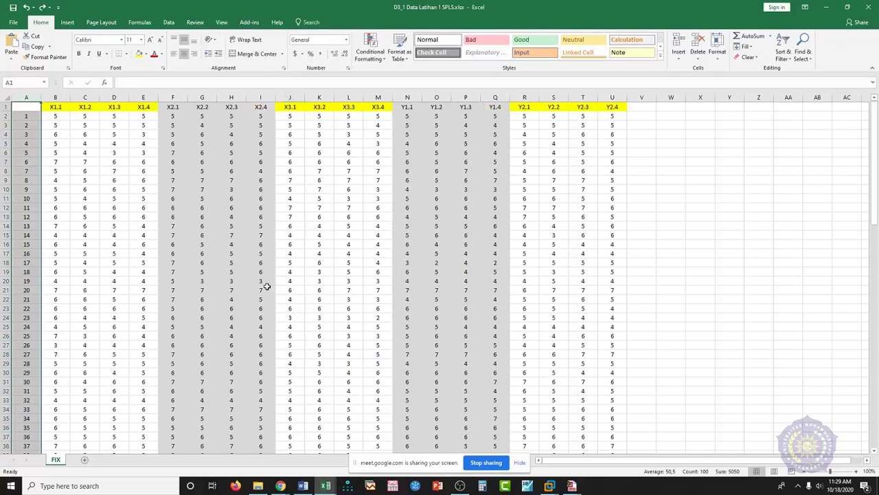
key(ctrl+z)
click(192, 252)
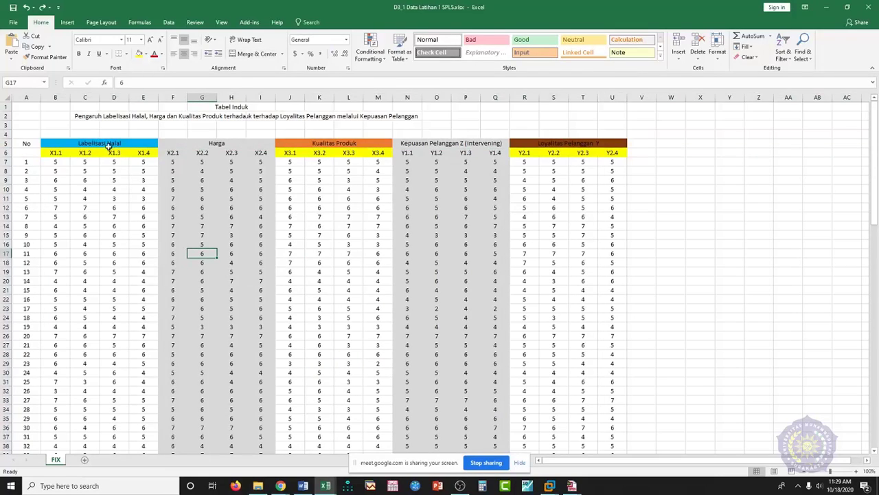
- Return to SmartPLS and select indicator X1.1 to view its statistics
click(551, 486)
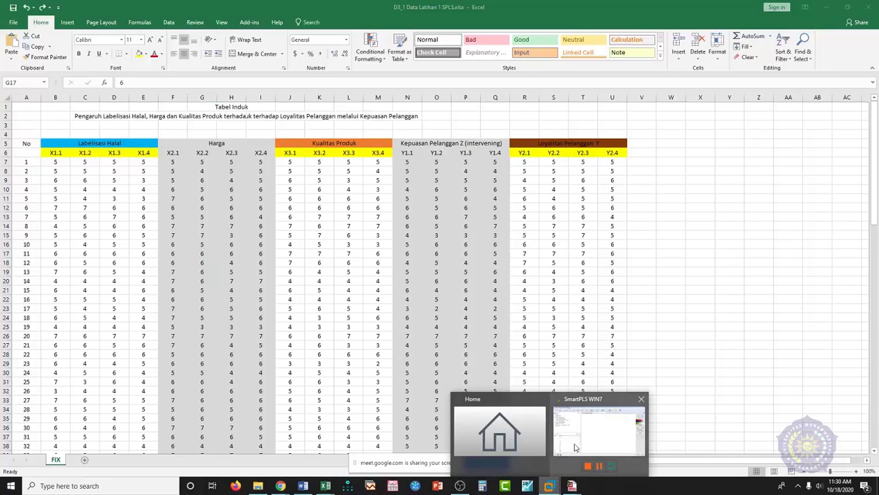
click(576, 446)
click(151, 303)
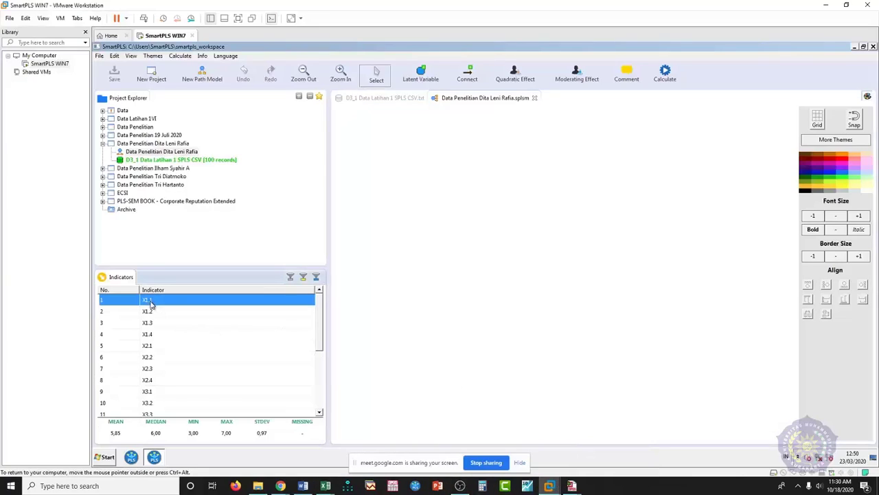
- Create Latent Variable 1 on the canvas from indicators X1.1–X1.4
shift+click(156, 337)
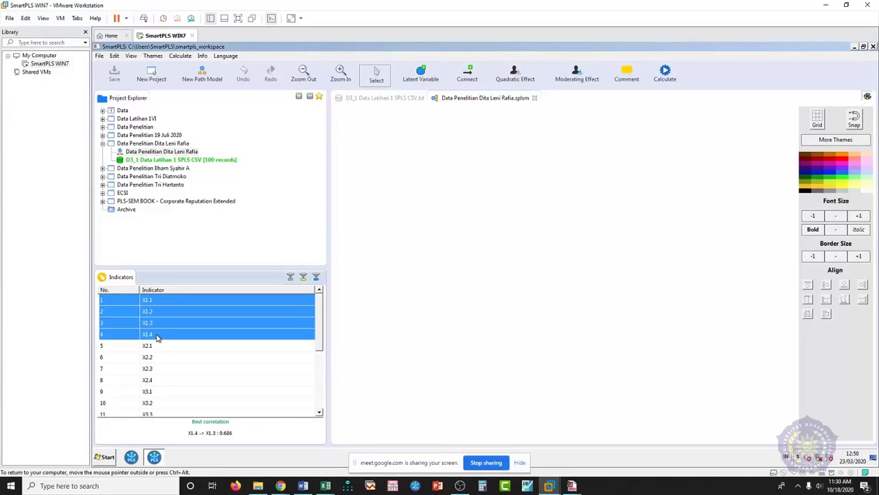
click(157, 304)
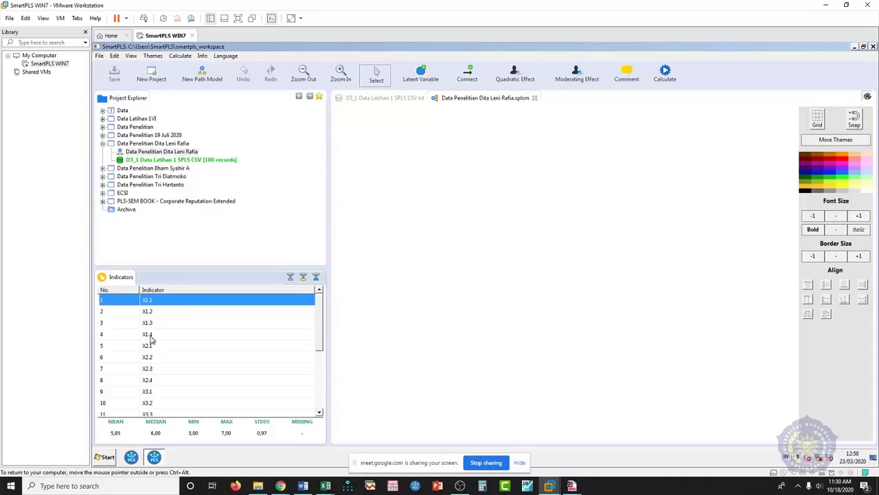
shift+click(154, 335)
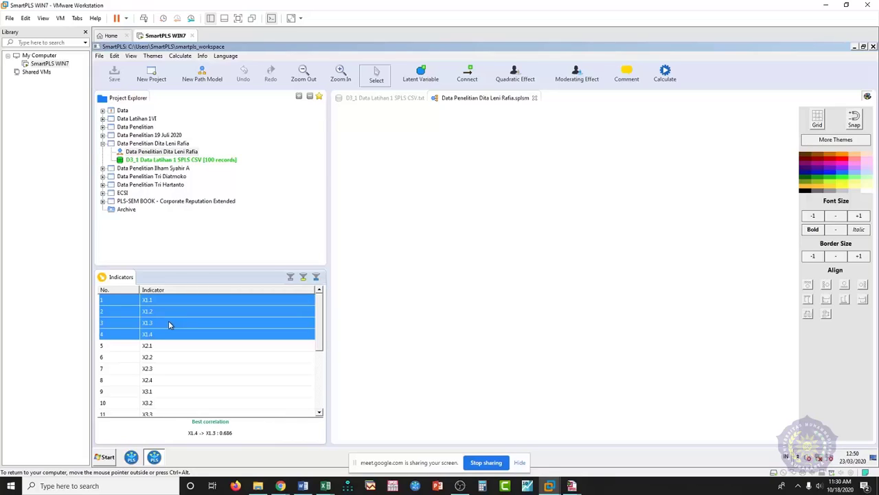
drag(168, 320, 433, 167)
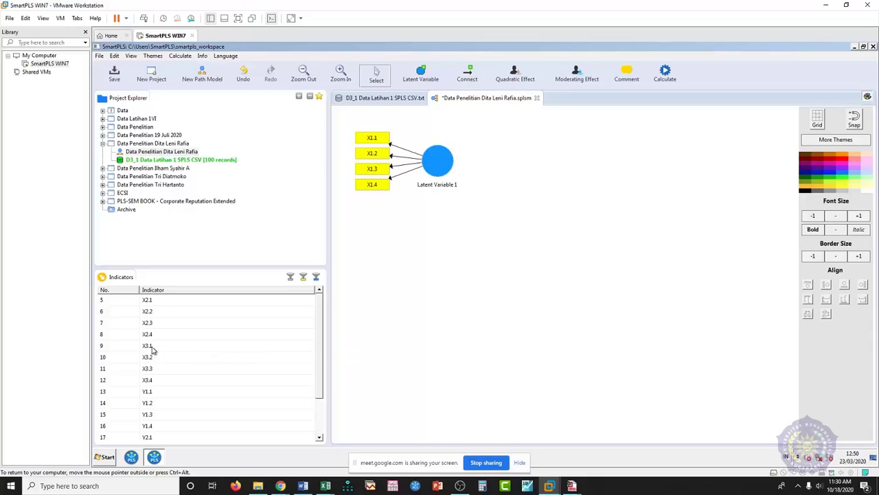
- Add Latent Variable 2 from X2.1–X2.4, positioned below Latent Variable 1
click(149, 302)
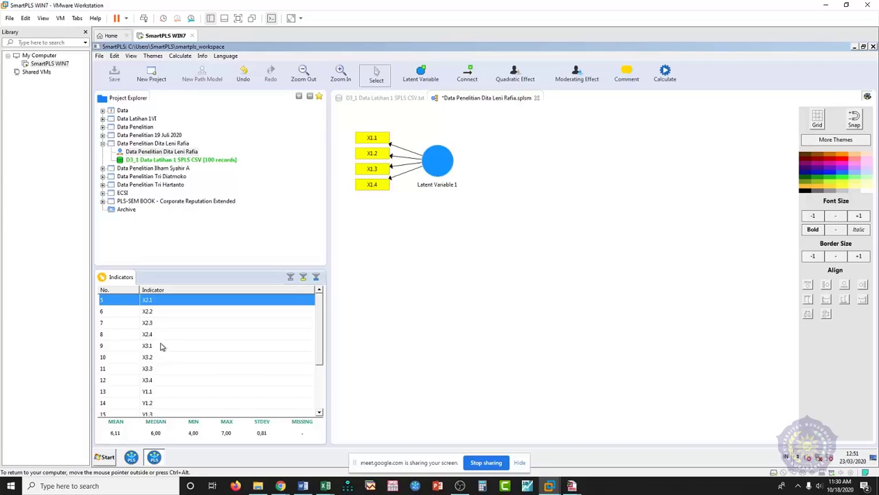
shift+click(156, 334)
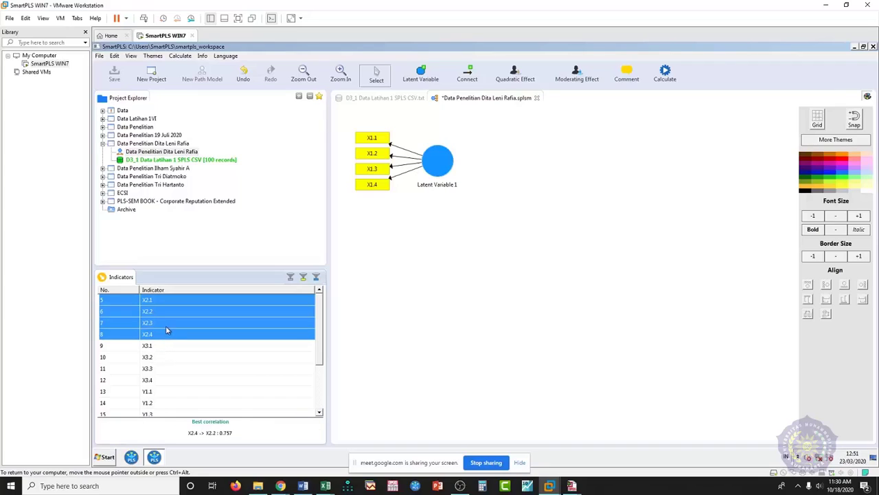
drag(165, 325, 449, 289)
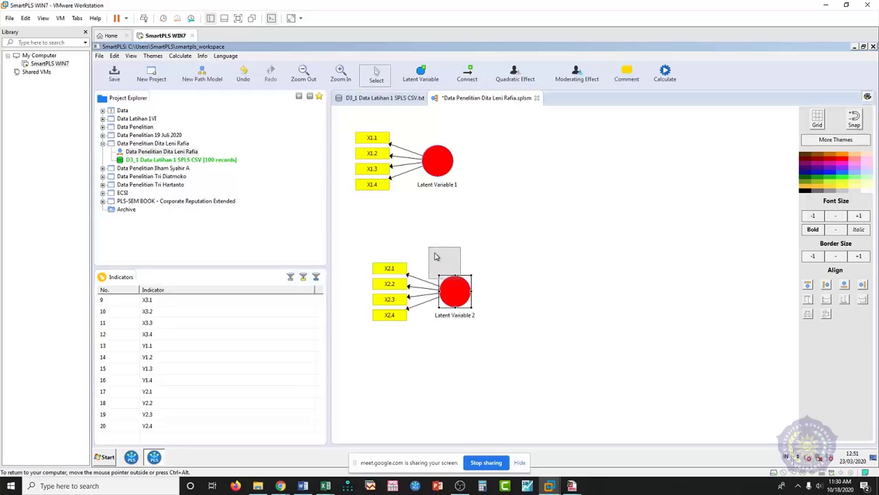
drag(433, 244, 433, 245)
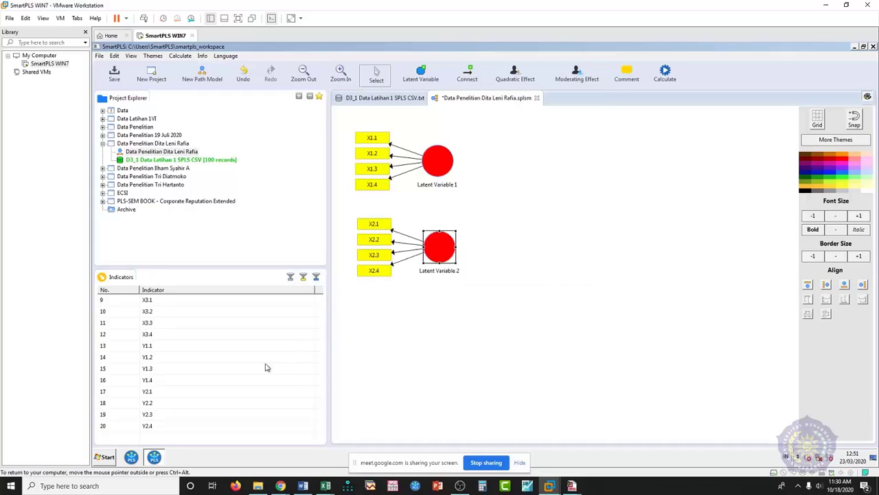
click(149, 301)
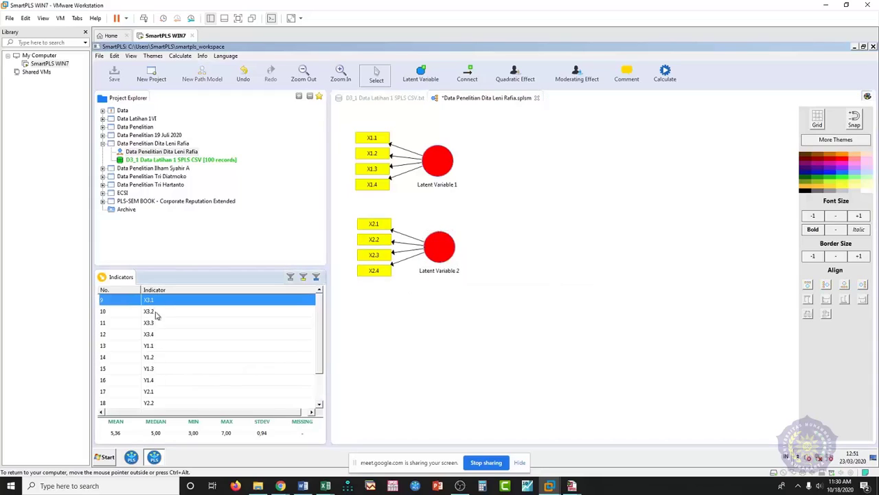
- Create Latent Variable 3 on the canvas from indicators X3.1–X3.4
shift+click(155, 335)
drag(158, 336, 445, 340)
click(443, 333)
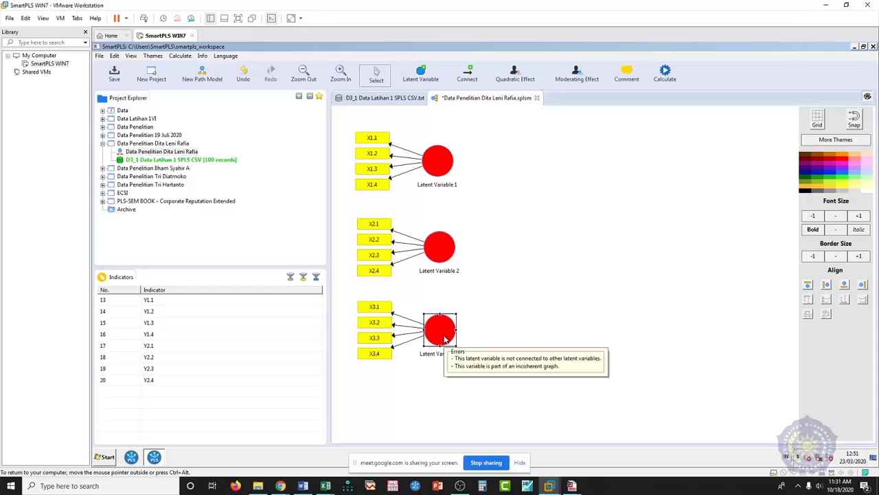
click(506, 300)
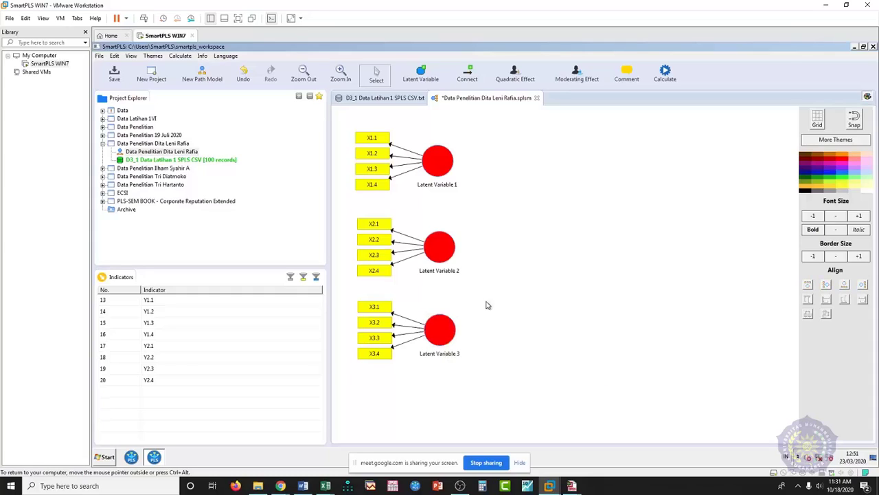
- Add Latent Variable 4 from Y1.1–Y1.4, with its indicators aligned in a row beneath it
click(163, 302)
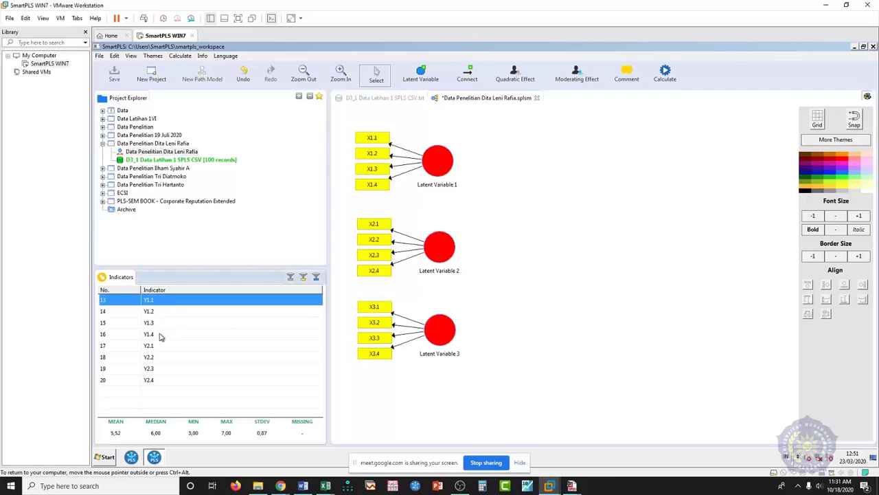
shift+click(160, 334)
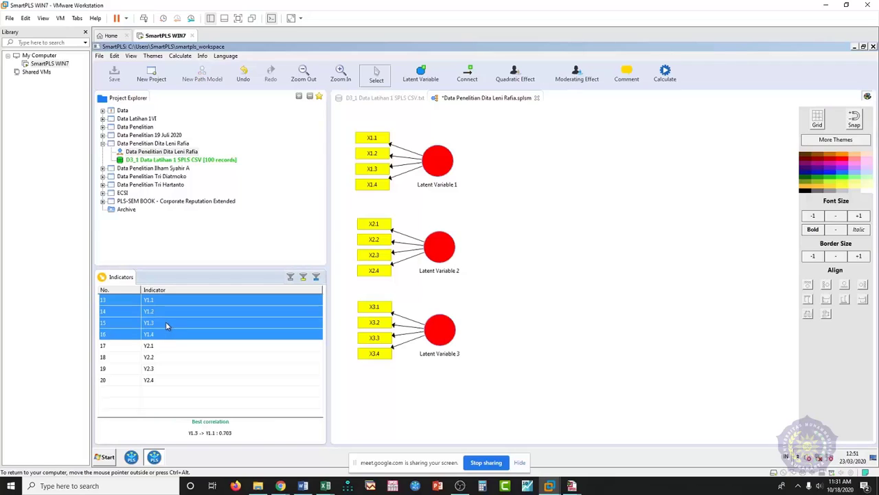
drag(164, 319, 523, 254)
click(551, 252)
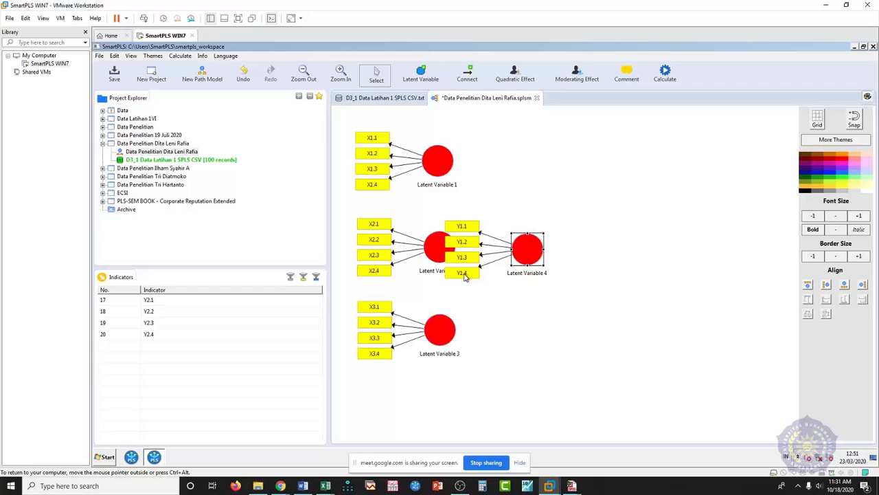
click(844, 286)
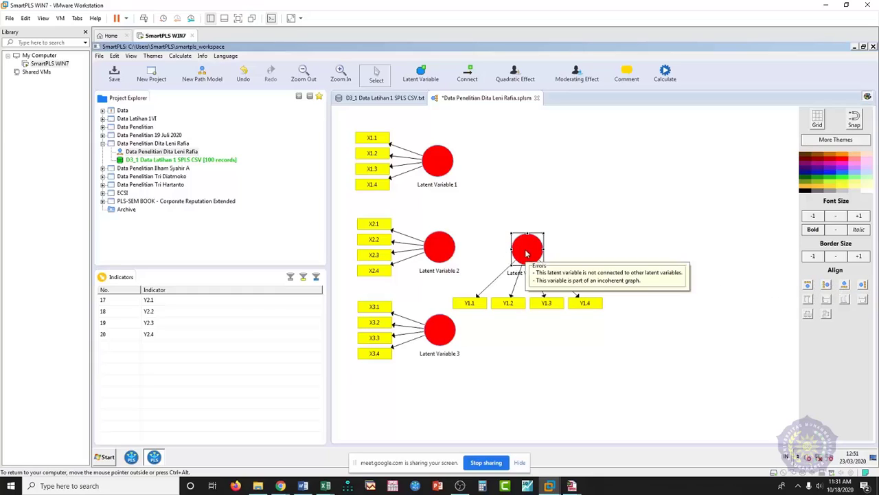
- Add Latent Variable 5 from indicators Y2.1–Y2.4
click(149, 301)
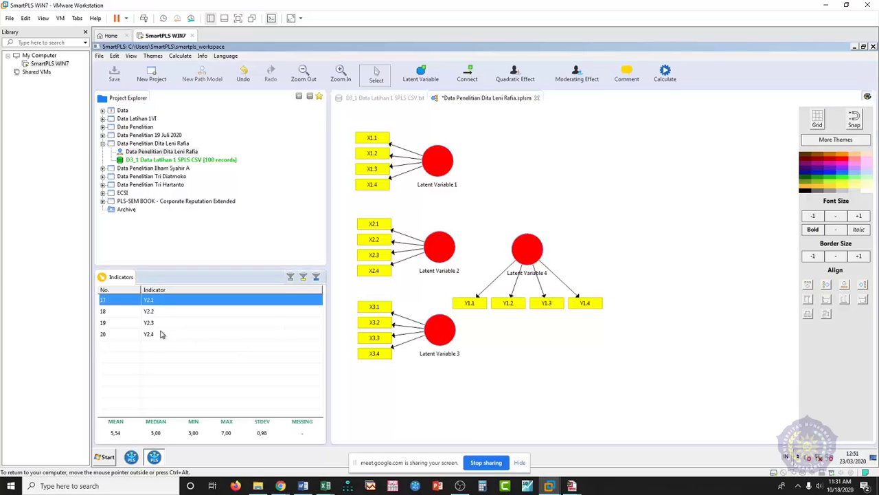
shift+click(158, 335)
drag(163, 322, 634, 252)
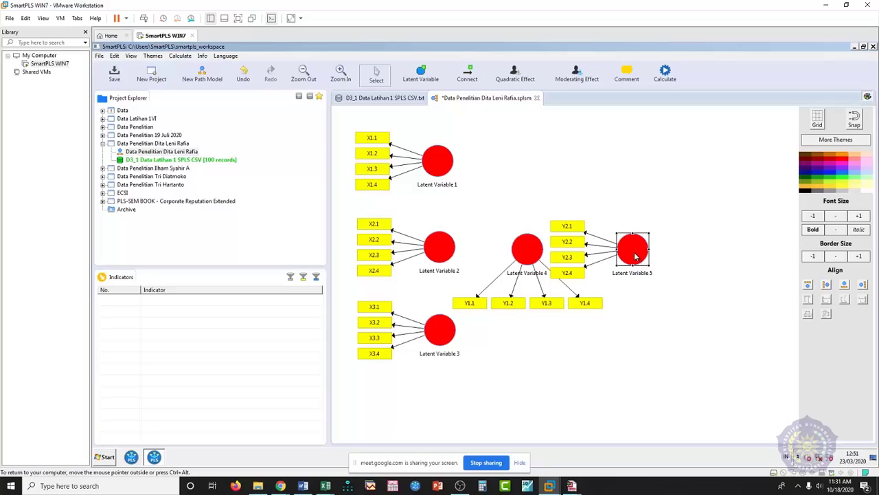
- Place Latent Variable 5 beside Latent Variable 4 with its Y2 indicators on the right
drag(634, 255, 765, 135)
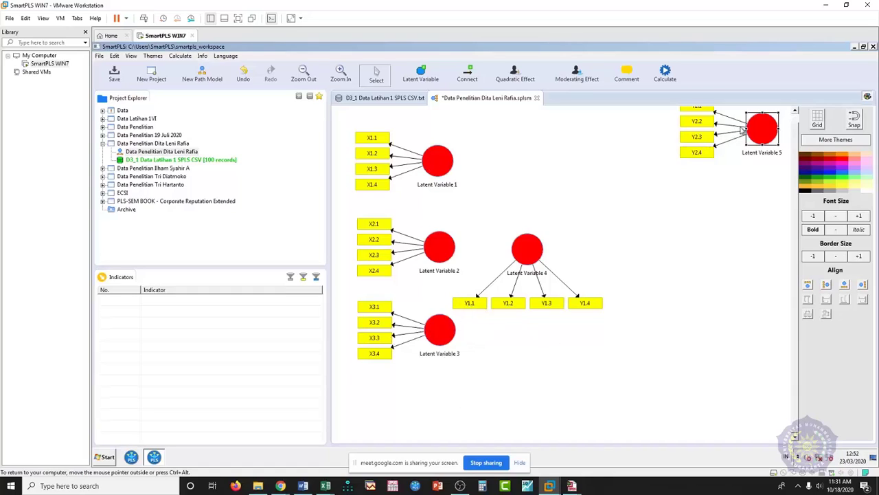
drag(764, 135, 614, 254)
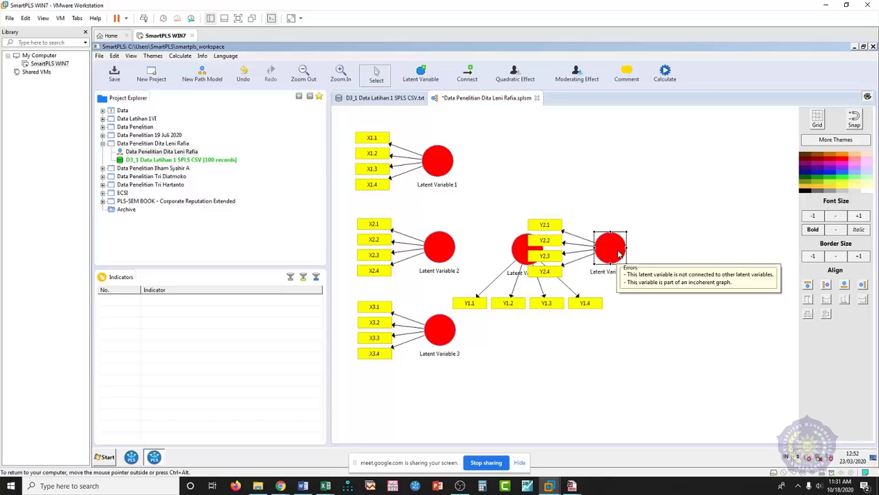
click(863, 285)
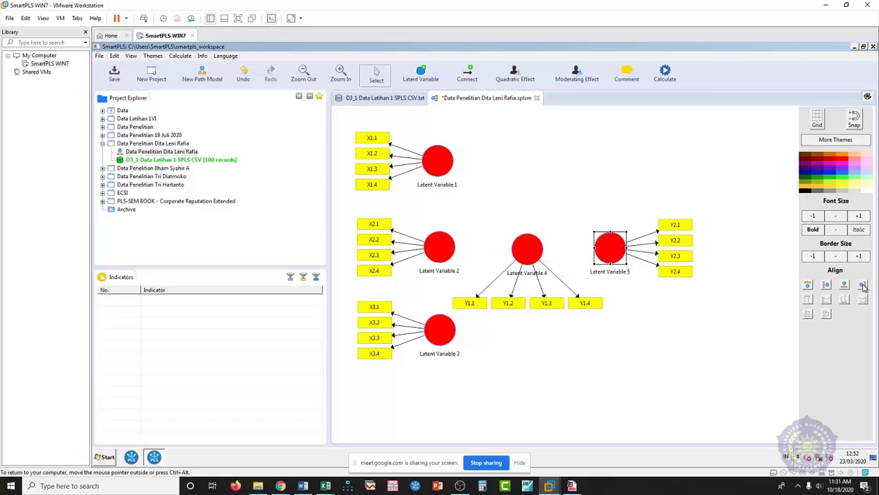
click(699, 370)
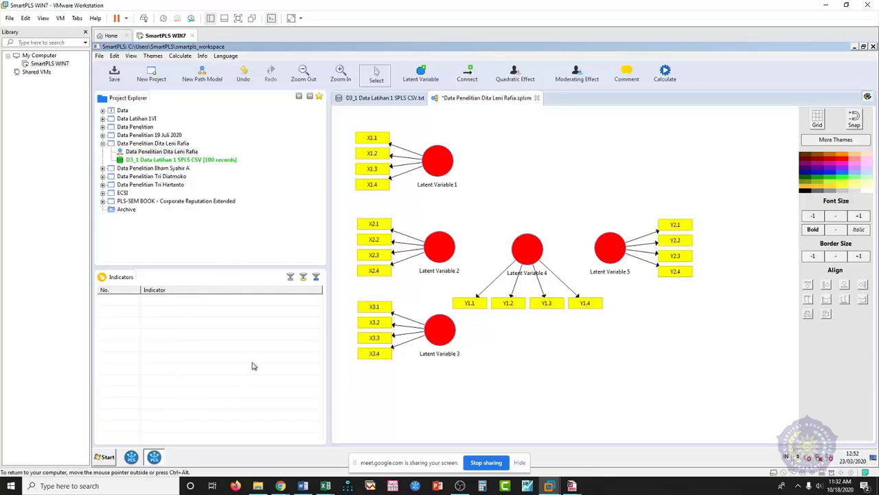
- Nudge Latent Variable 2 back into its place and deselect it
mouse_move(521, 270)
mouse_move(444, 250)
mouse_down()
mouse_move(456, 230)
mouse_move(441, 251)
mouse_up()
mouse_move(439, 251)
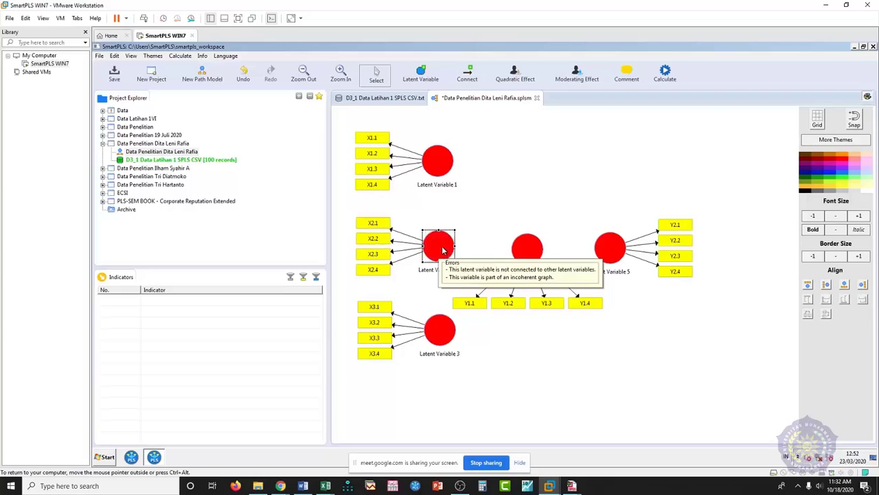
click(505, 173)
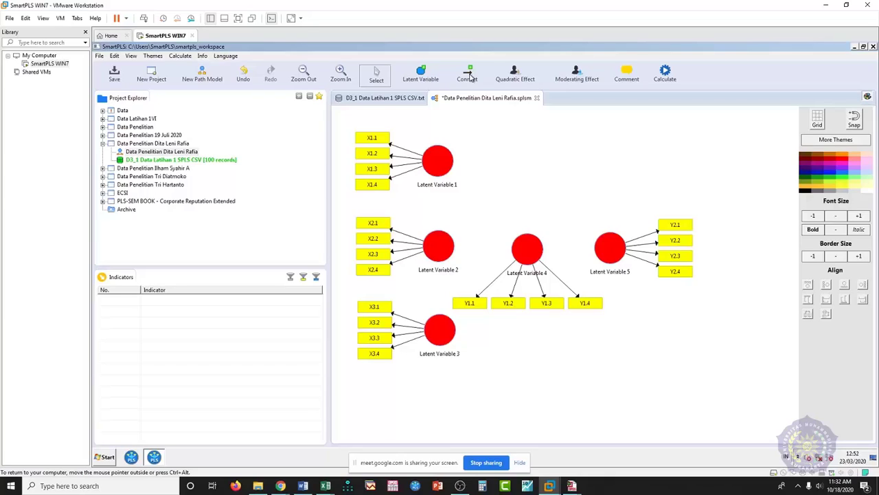
- Draw paths from Latent Variables 1, 2 and 3 into Latent Variable 4
click(469, 75)
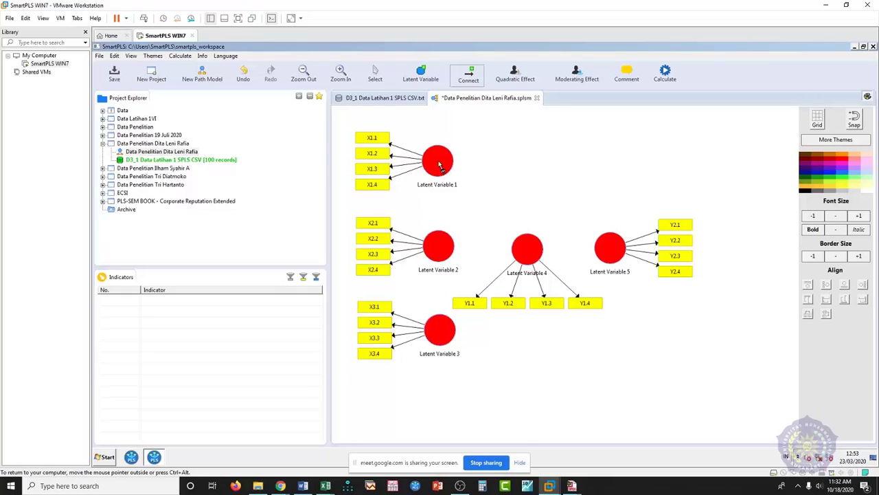
click(527, 251)
click(444, 252)
click(522, 248)
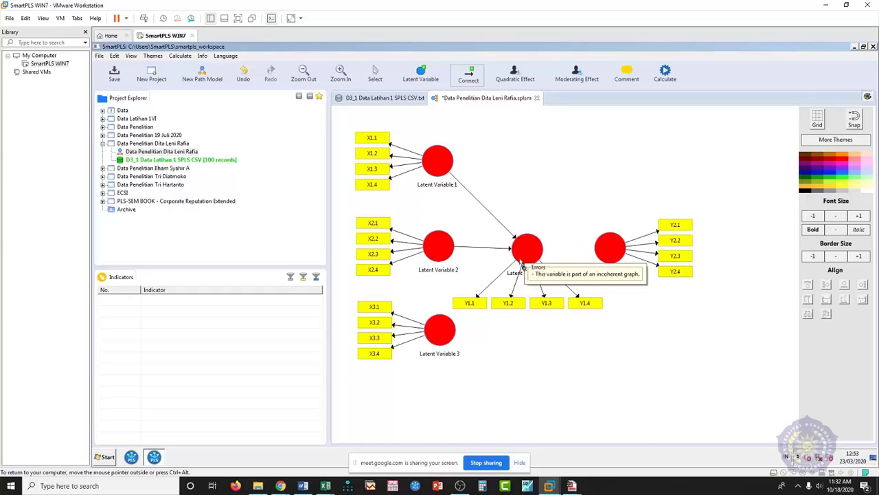
click(443, 333)
click(523, 251)
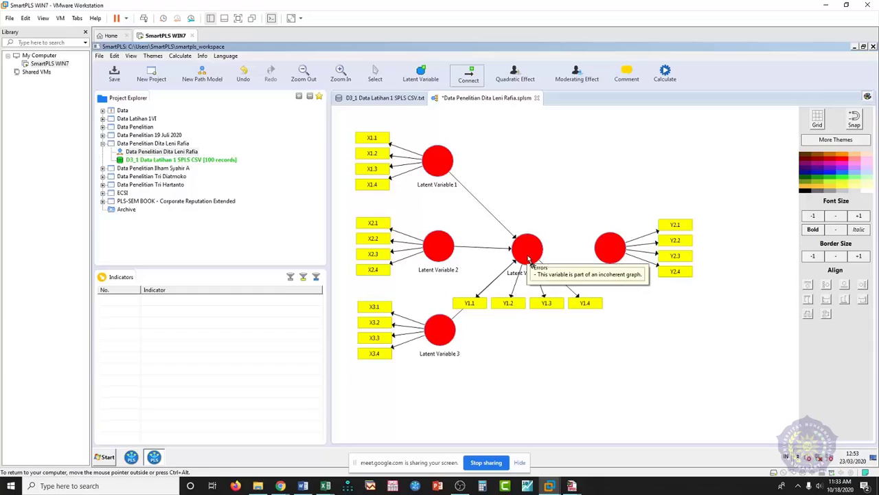
- Draw paths from Latent Variables 4, 1 and 3 into Latent Variable 5
click(529, 257)
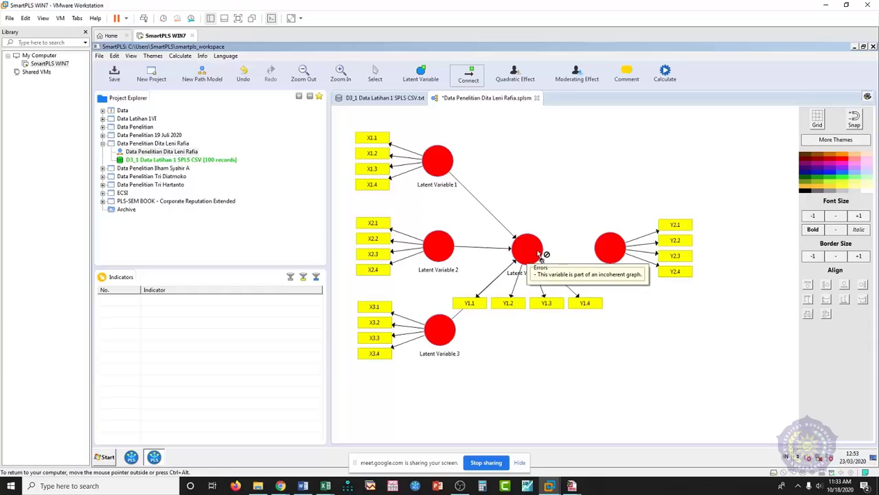
click(601, 251)
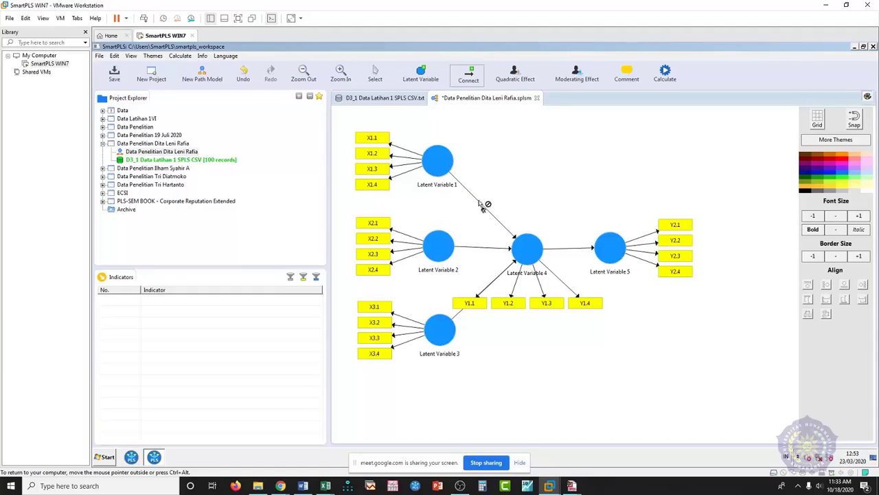
click(442, 166)
click(607, 244)
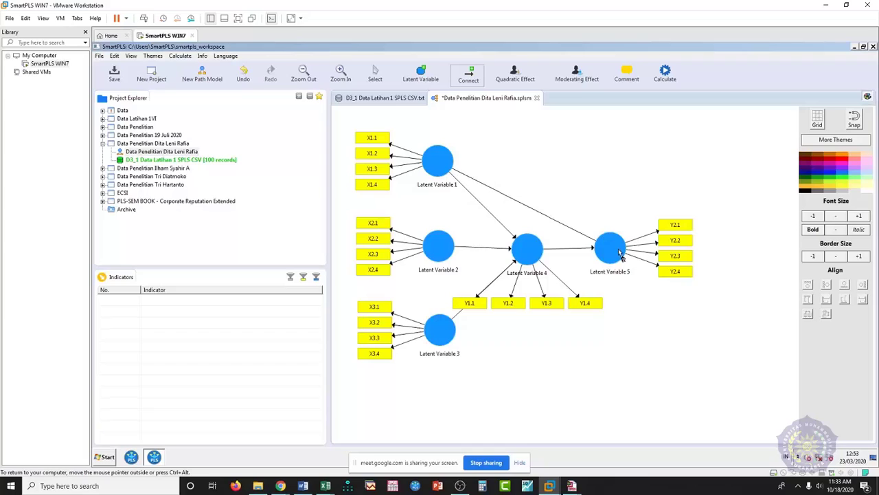
click(451, 336)
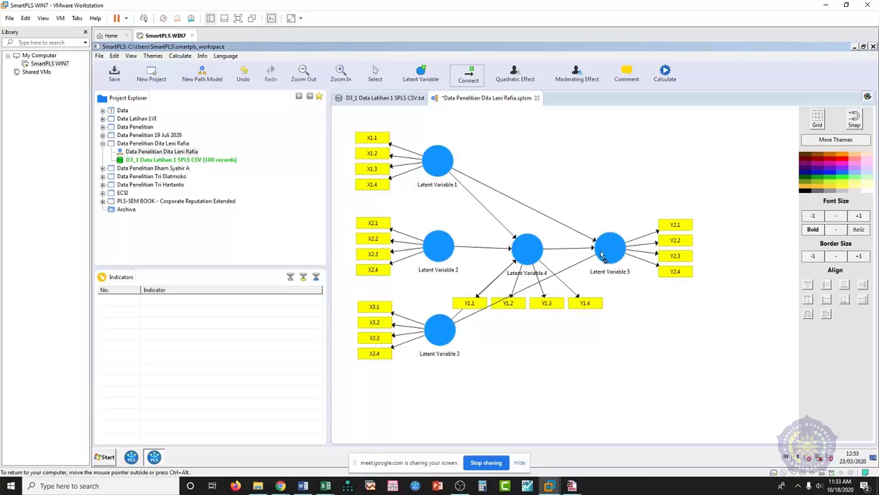
click(604, 254)
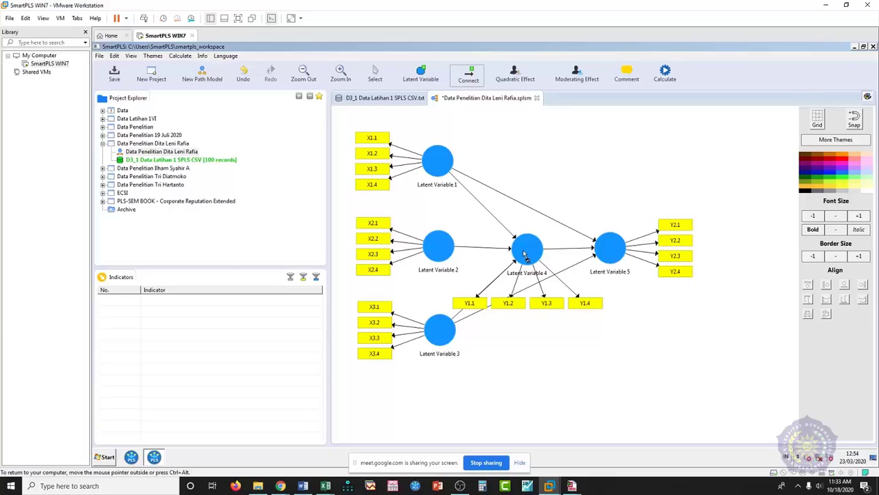
- Connect Latent Variable 2 to Latent Variable 5 with a new path
click(449, 247)
click(614, 248)
key(Escape)
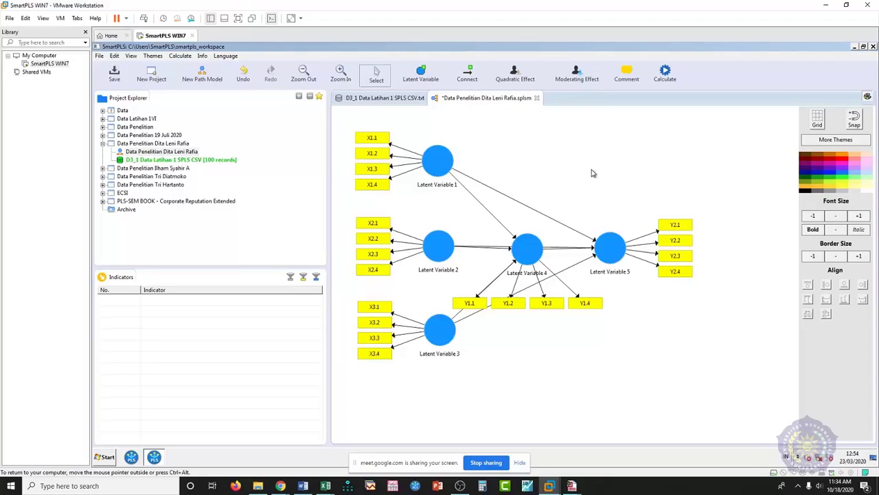
- Nudge Latent Variable 4 and its indicators slightly lower, then deselect it
click(529, 252)
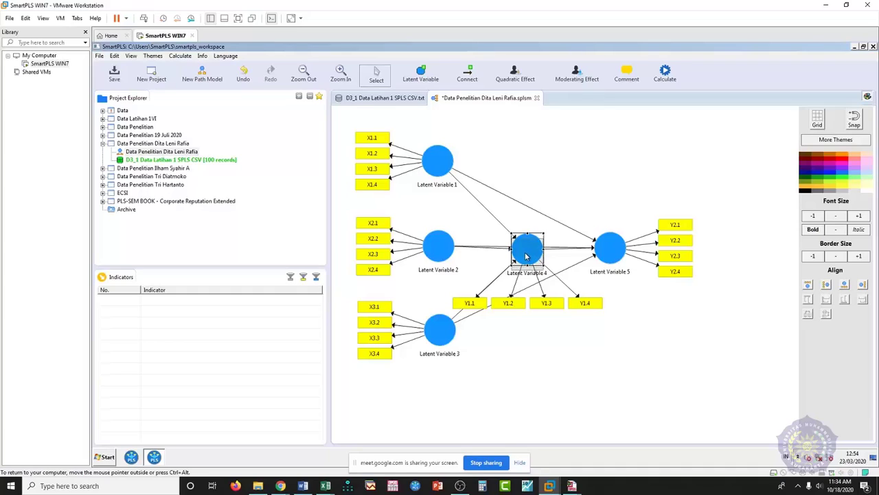
drag(527, 261, 527, 271)
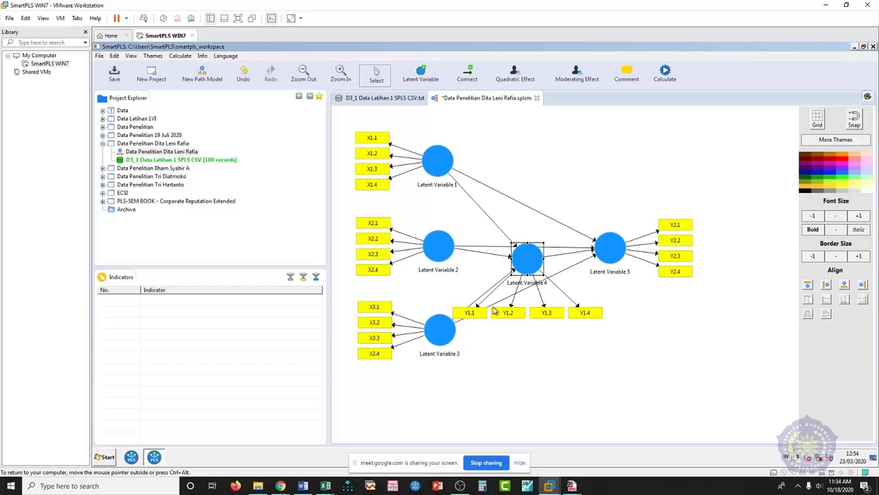
click(534, 351)
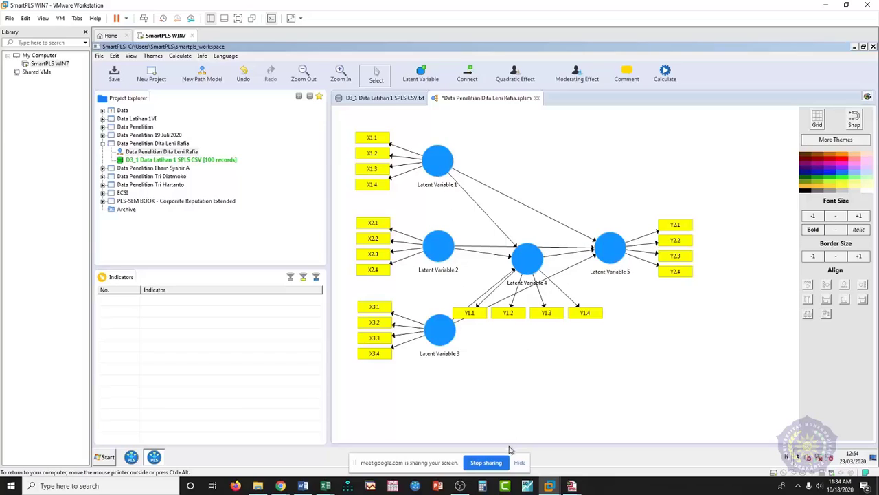
mouse_move(326, 488)
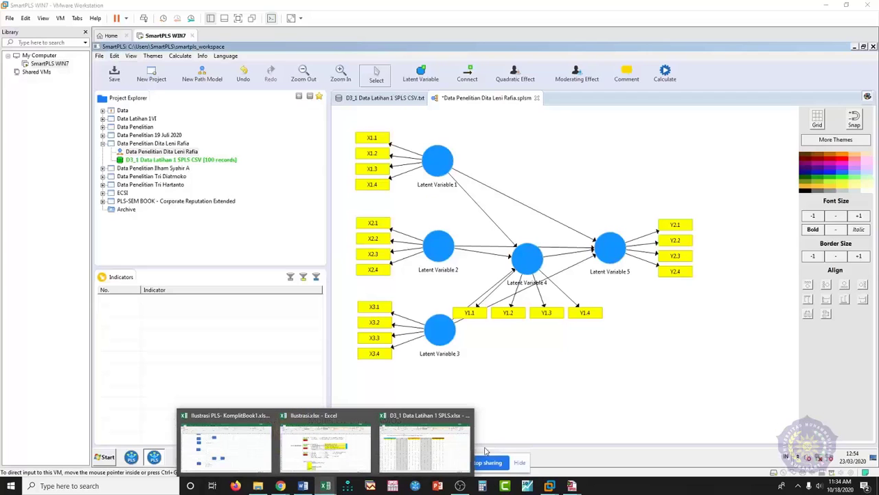
click(438, 447)
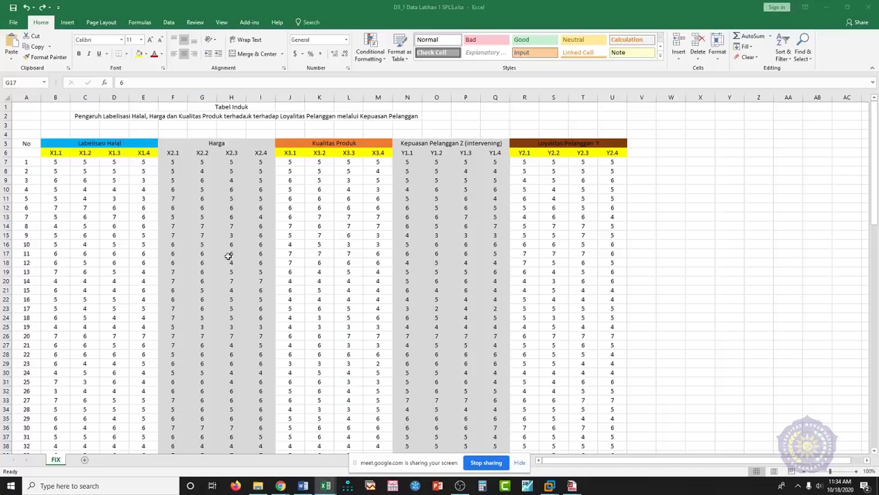
click(206, 254)
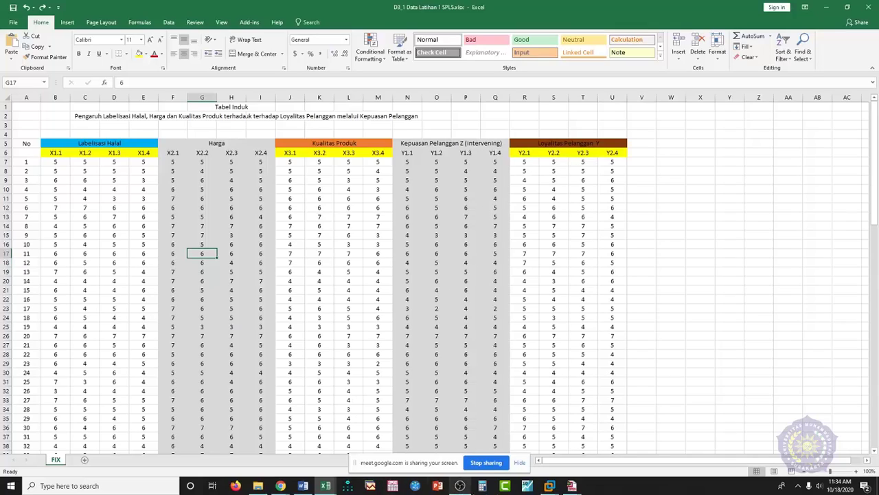
mouse_move(549, 486)
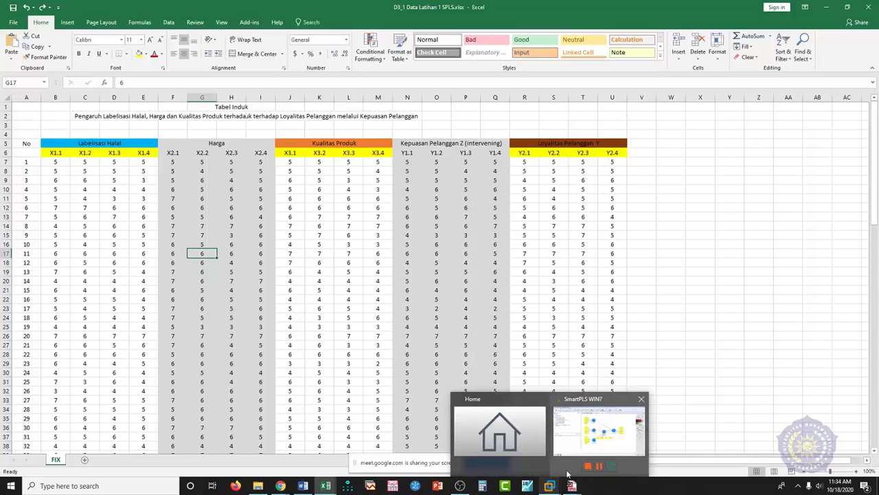
click(587, 453)
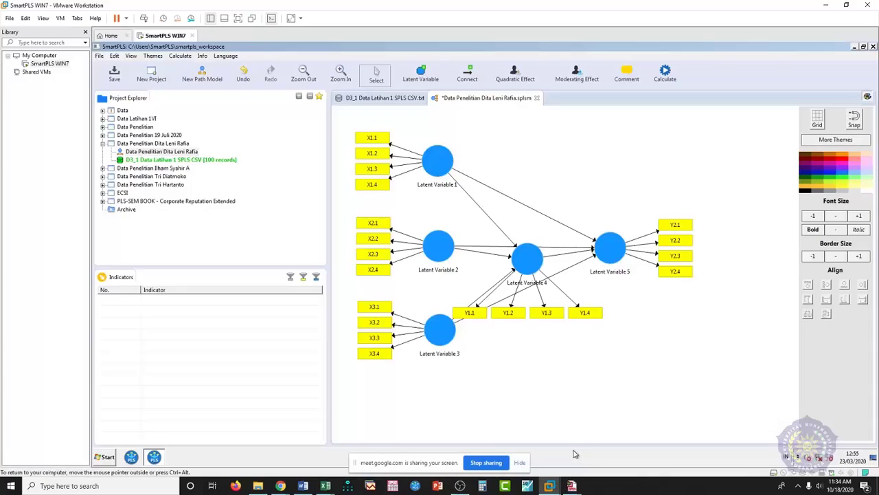
- Rename Latent Variables 1, 2 and 3 to LH, Hg and Kupro
right_click(437, 168)
click(452, 181)
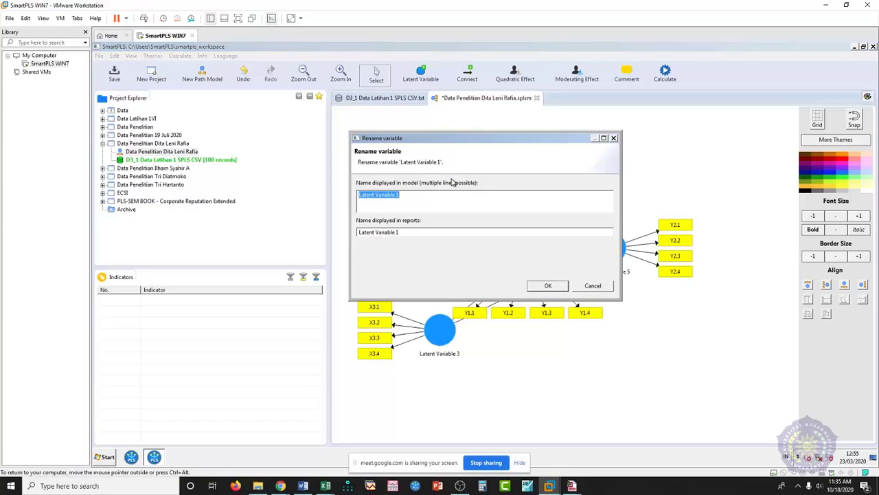
text(LH)
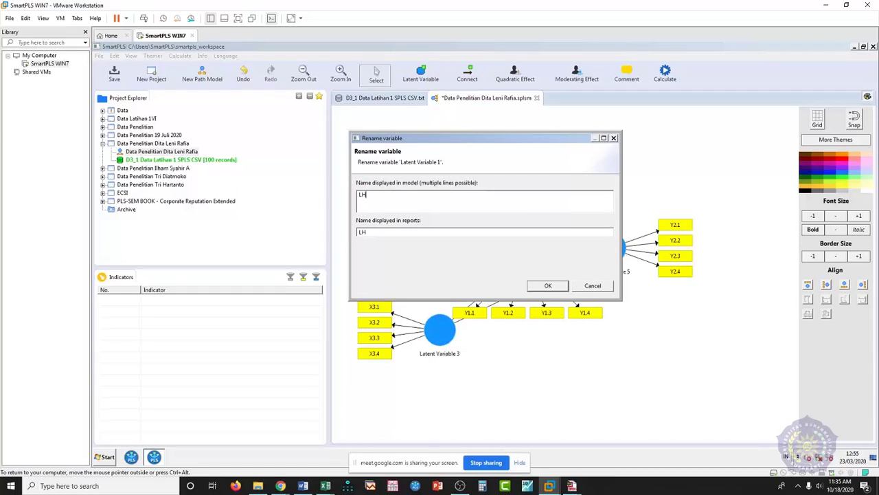
click(554, 286)
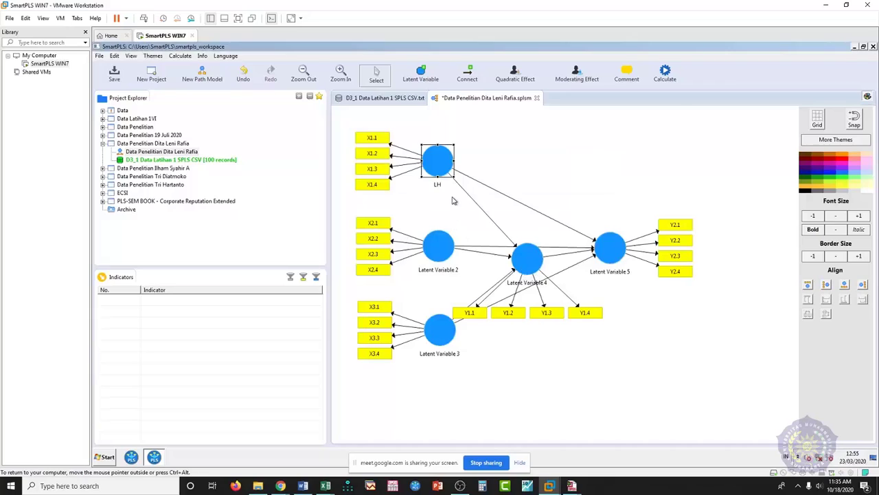
right_click(442, 248)
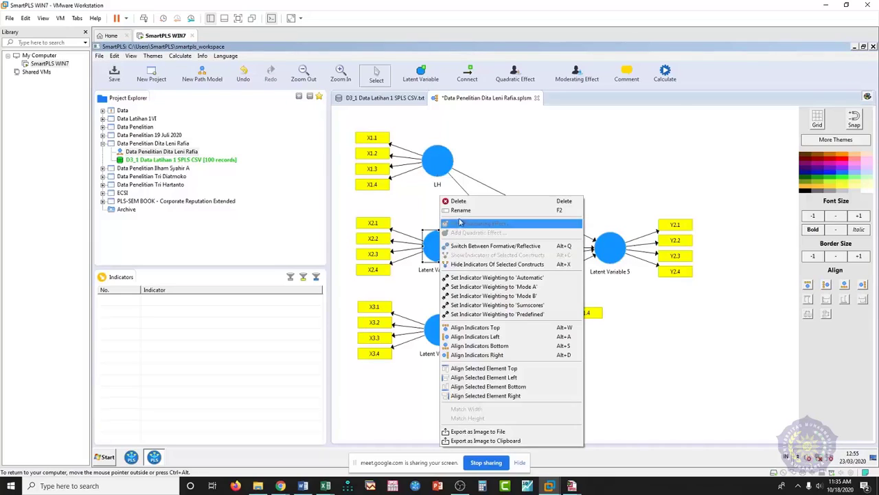
click(461, 215)
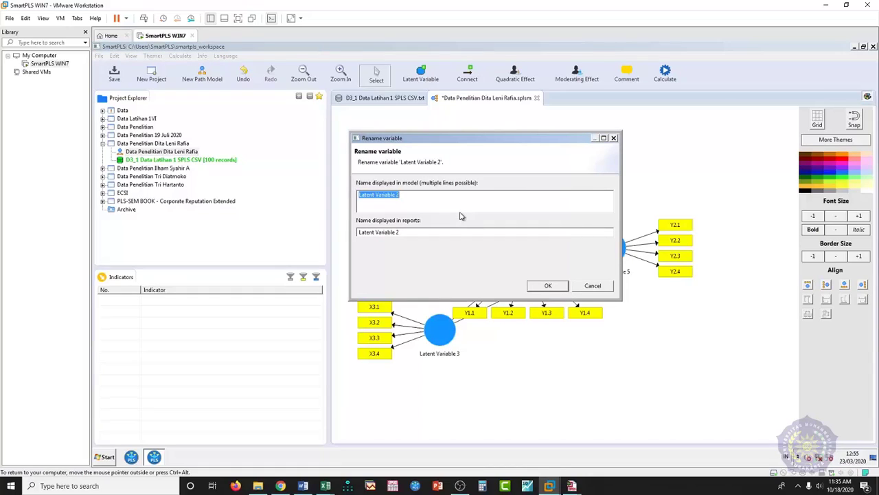
text(H)
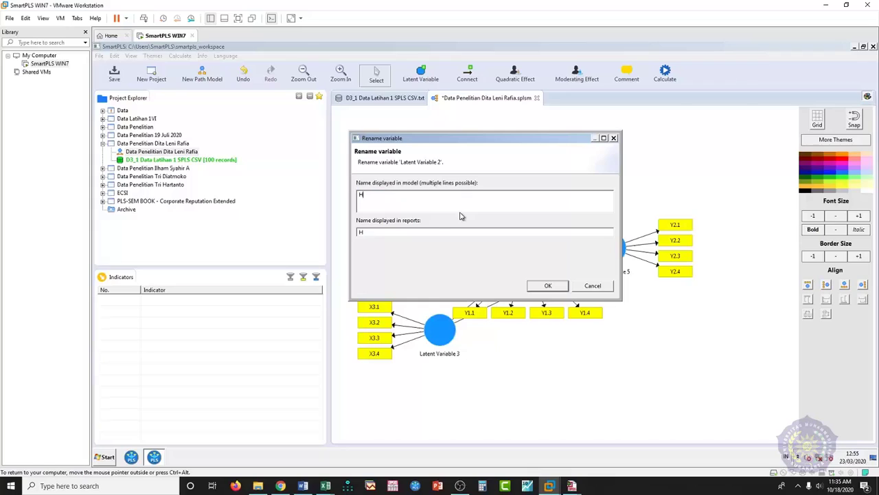
text(g)
click(555, 285)
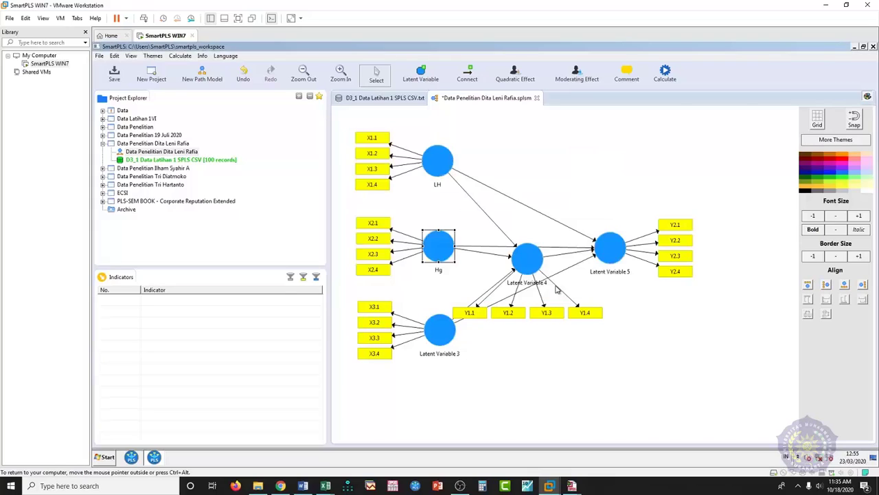
right_click(448, 334)
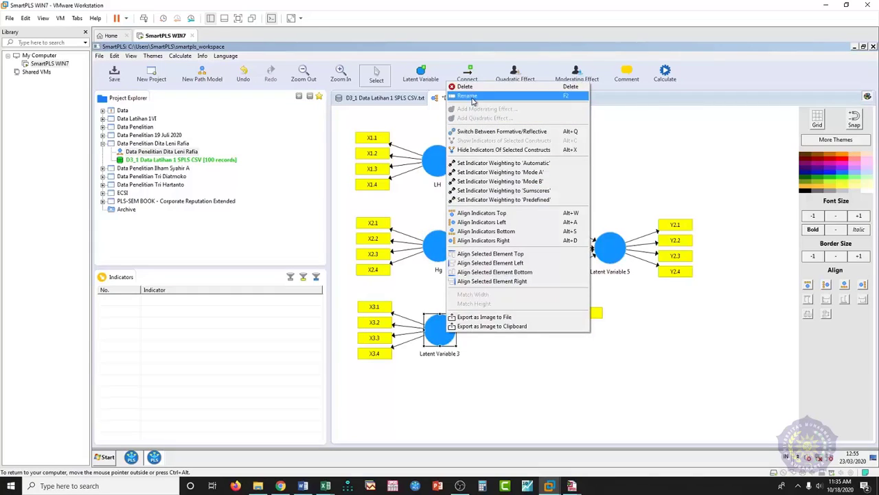
click(472, 96)
text(Kupro)
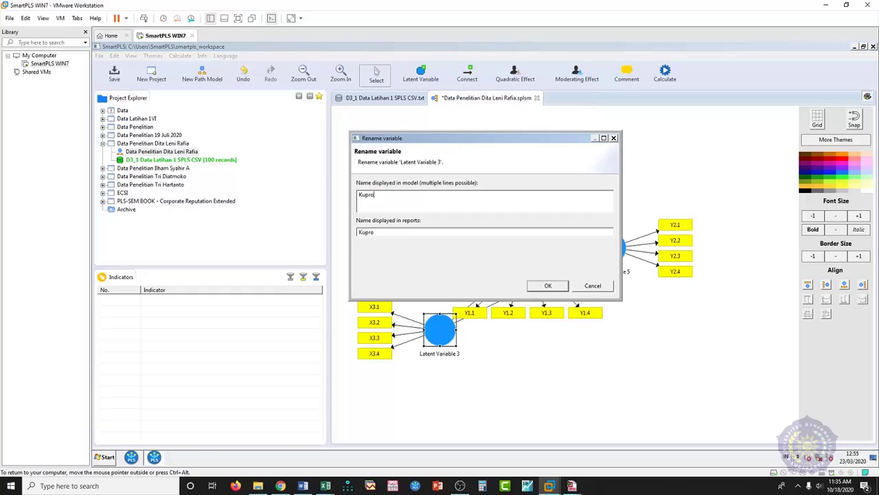
click(548, 287)
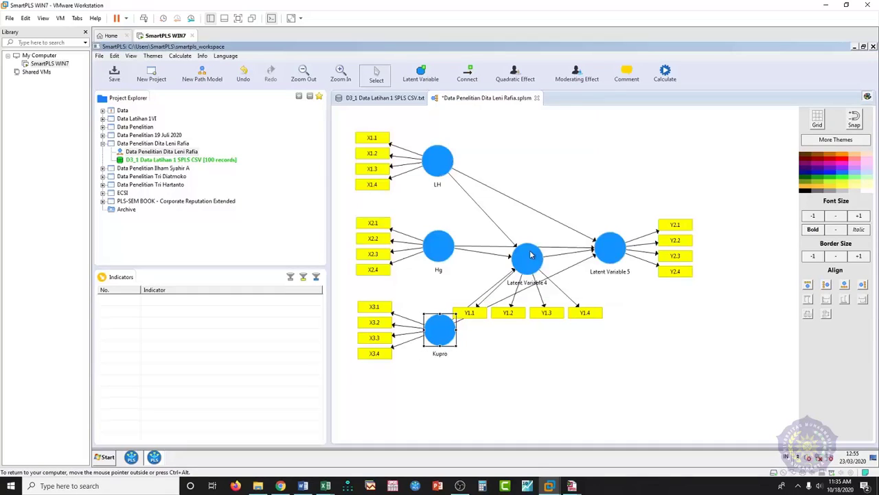
- Rename Latent Variables 4 and 5 to KP and LYL, then deselect
right_click(529, 264)
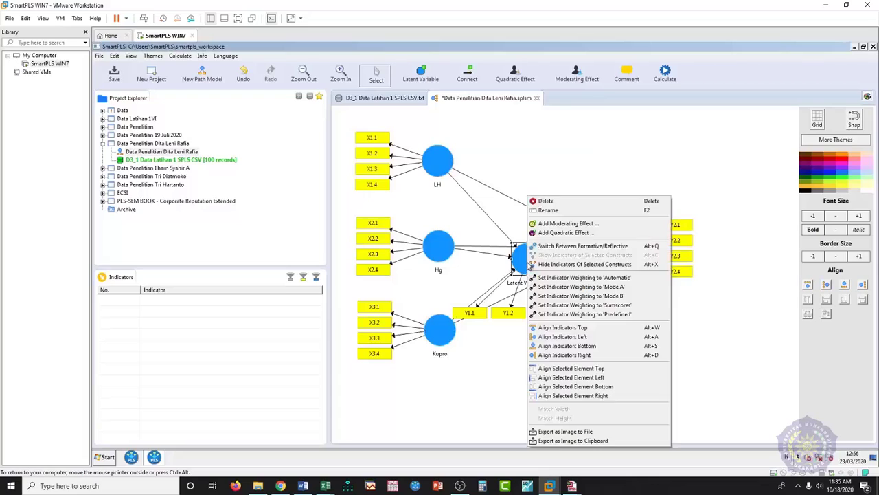
click(548, 210)
text(KP)
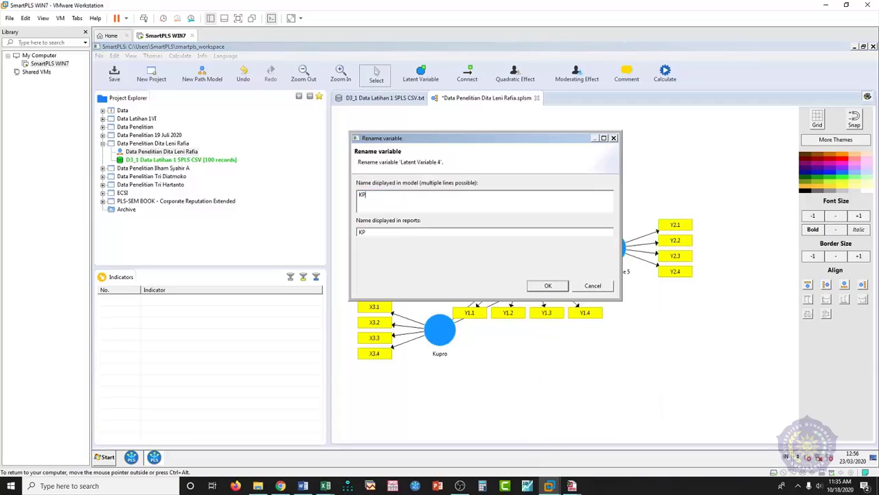
click(553, 287)
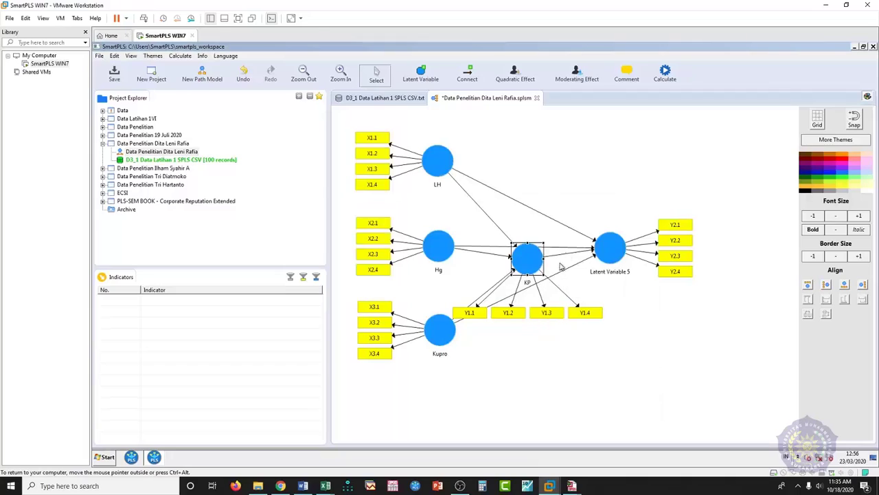
right_click(608, 261)
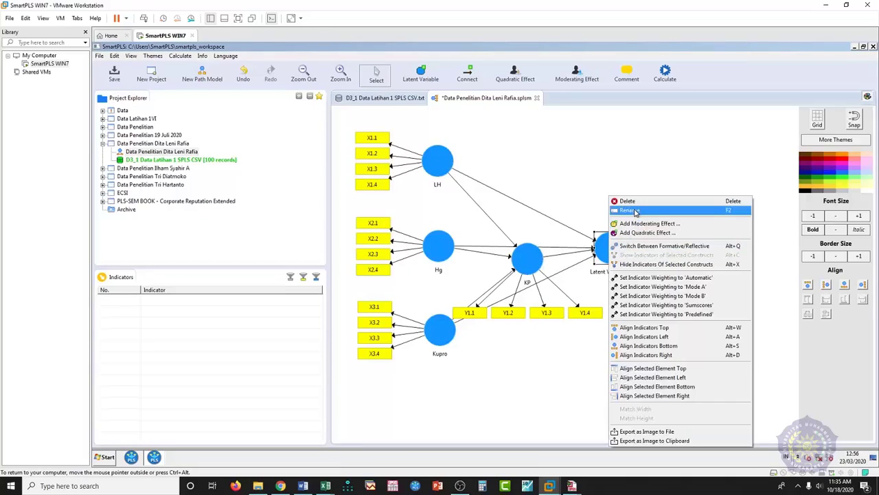
click(634, 210)
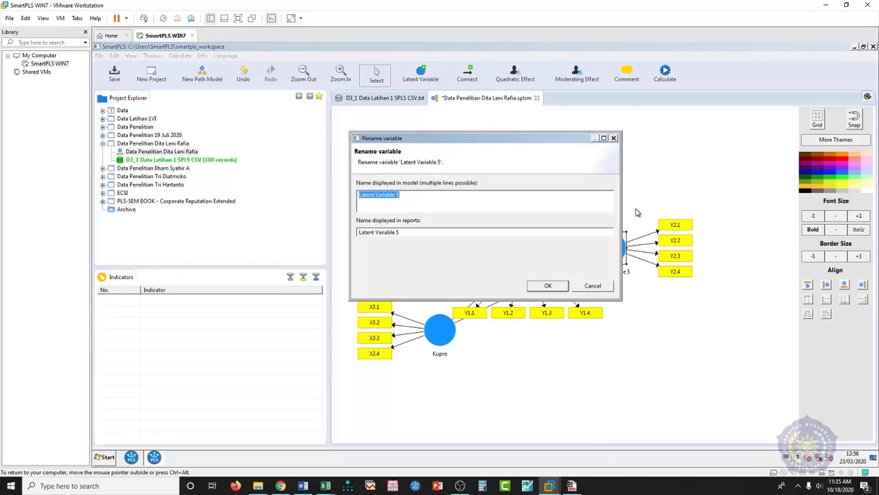
text(LYL)
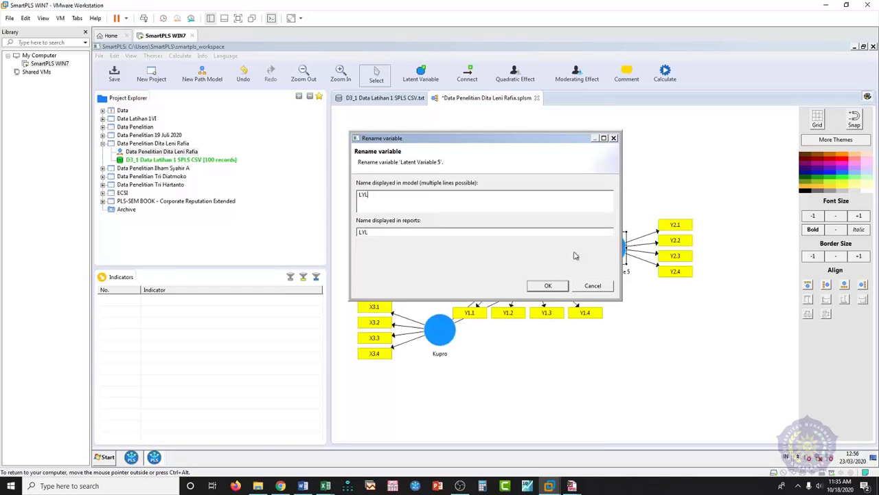
click(558, 286)
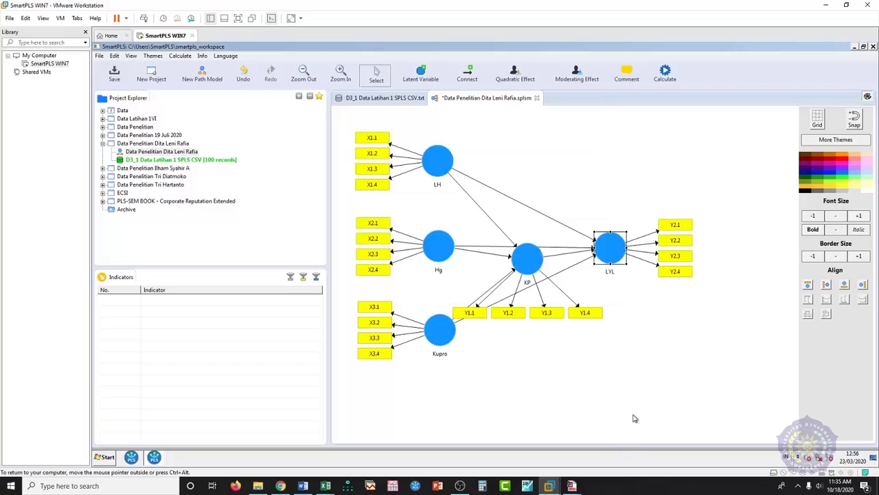
click(636, 379)
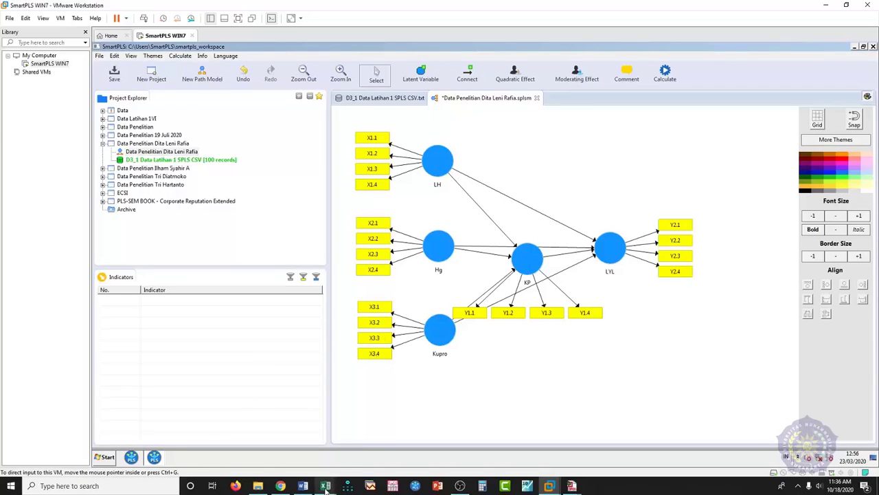
- Bring the Ilustrasi.xlsx workbook forward and clear the shaded selection in column R
mouse_move(325, 486)
click(333, 466)
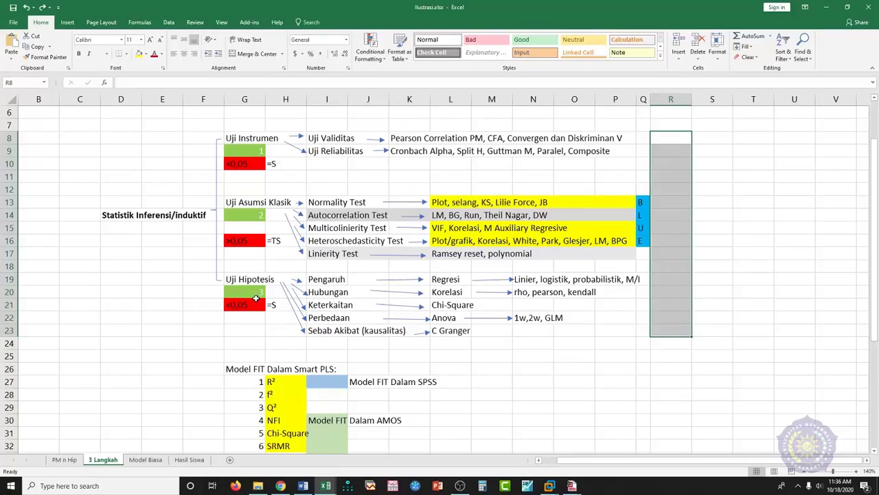
click(628, 353)
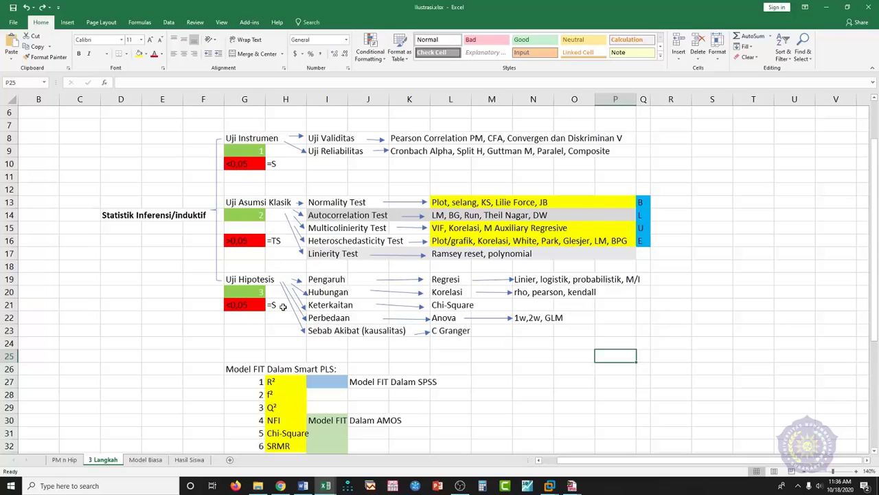
- Go over the Smart PLS fit measures R², f², Q² and NFI twice, then return to SmartPLS
scroll(309, 307, down, 4)
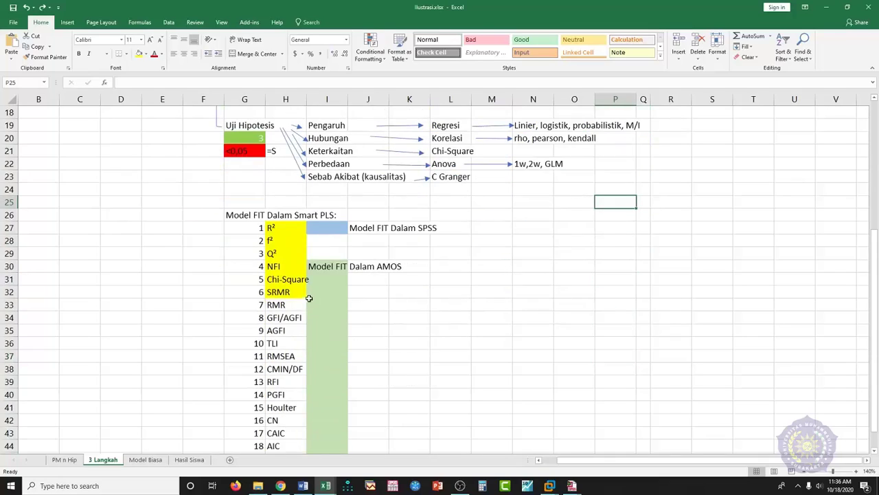
click(274, 229)
click(276, 241)
click(276, 255)
click(275, 267)
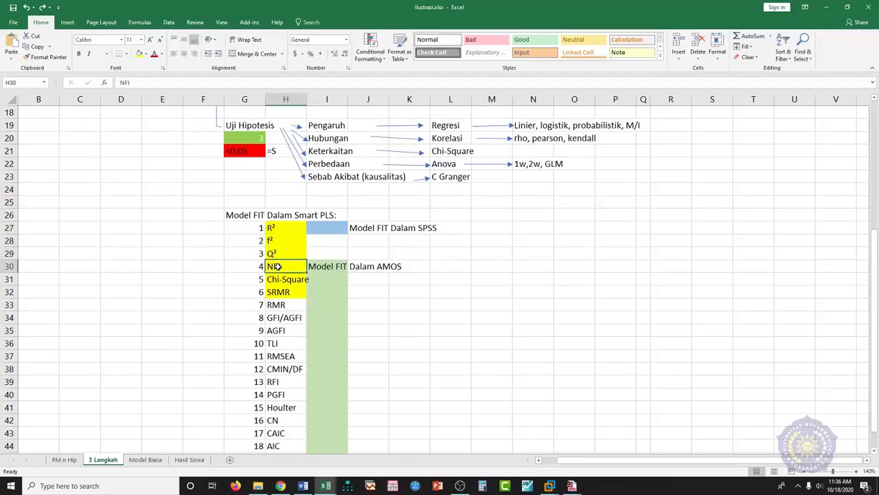
click(276, 230)
click(273, 243)
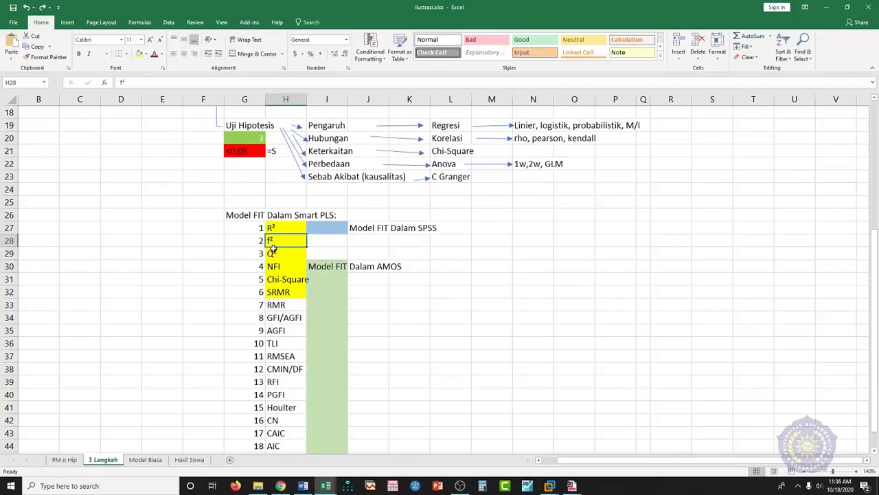
click(274, 253)
click(276, 265)
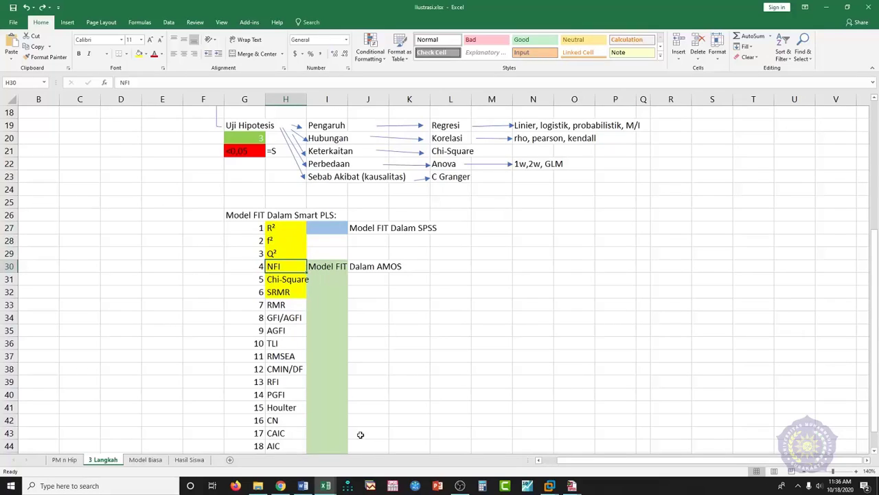
scroll(425, 404, up, 6)
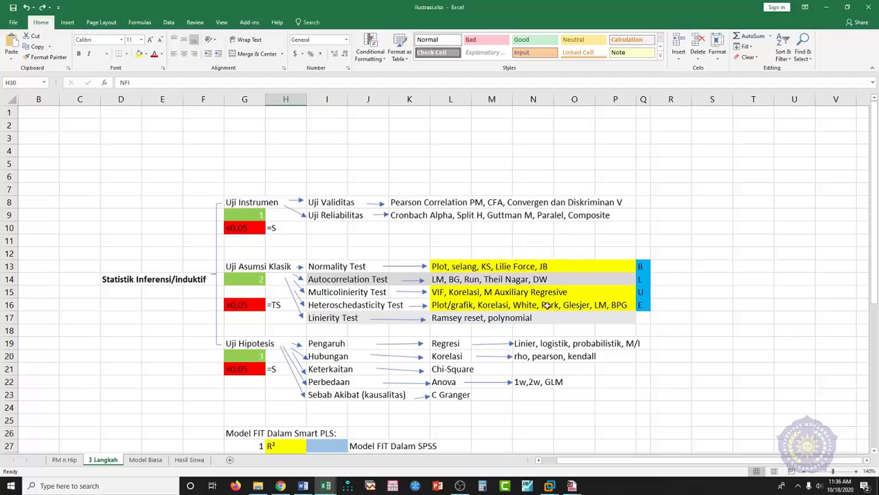
mouse_move(549, 486)
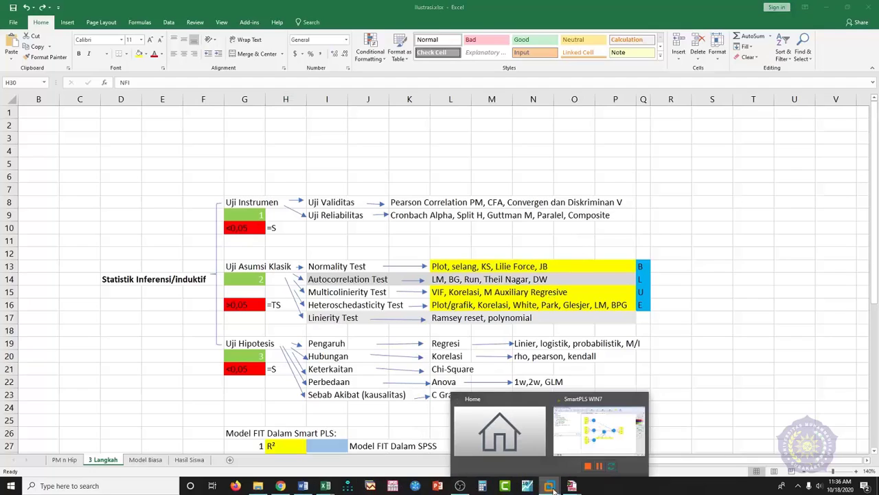
click(584, 443)
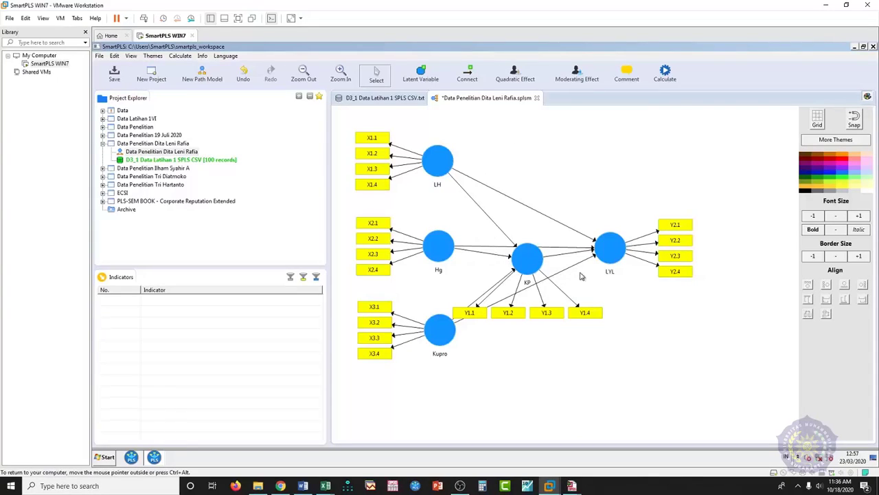
- Glance at the D3_1 data file's indicator statistics, return to the model, and open Calculate
click(390, 100)
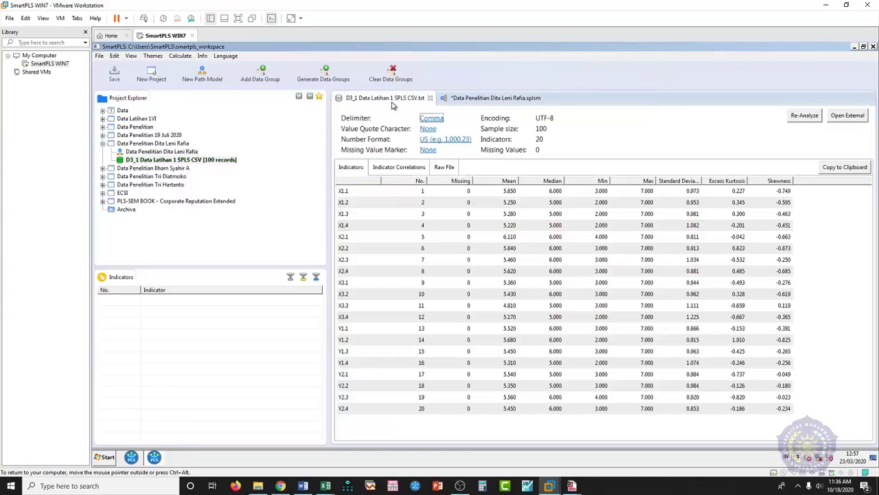
click(465, 99)
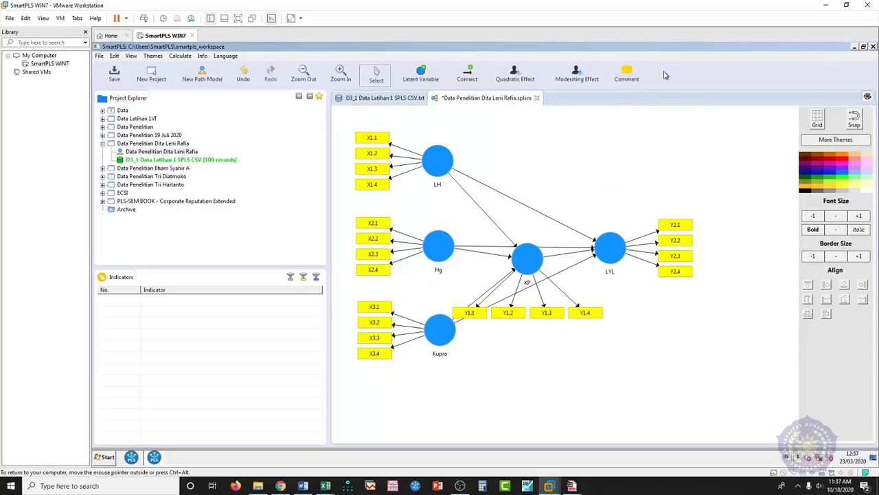
click(665, 75)
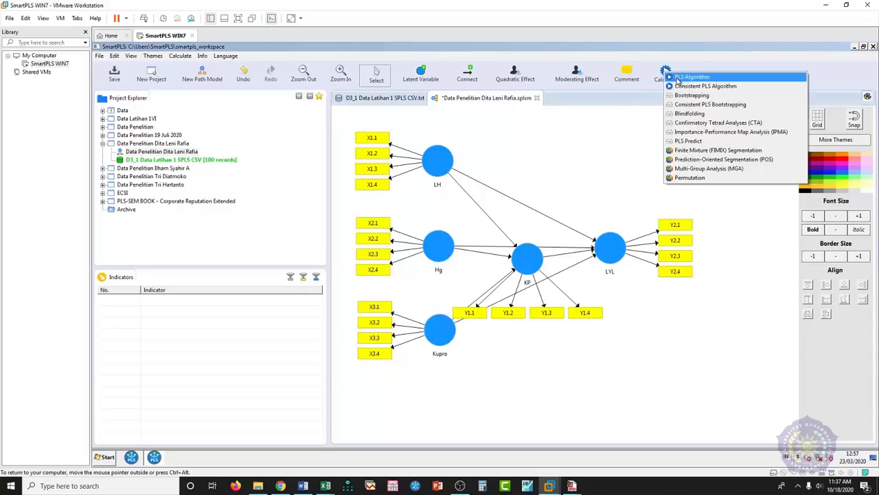
- Run the PLS Algorithm on the five-construct model, then switch to the ilustrasi workbook
click(709, 79)
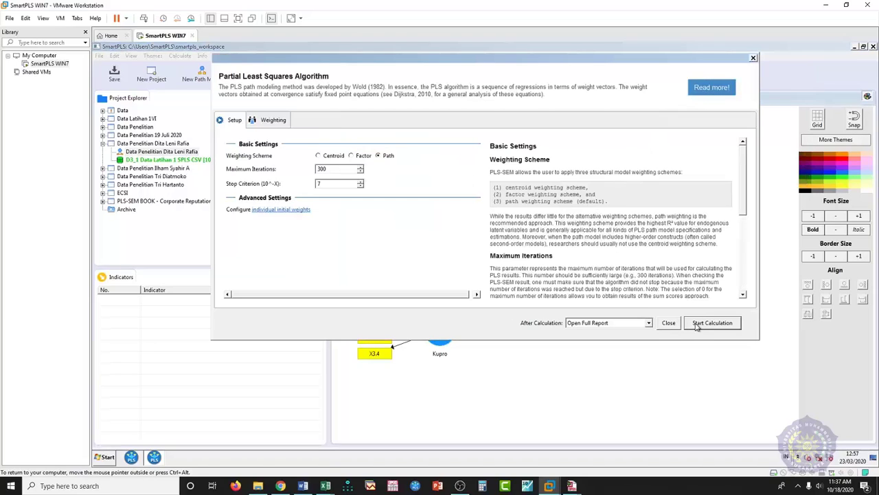
click(704, 326)
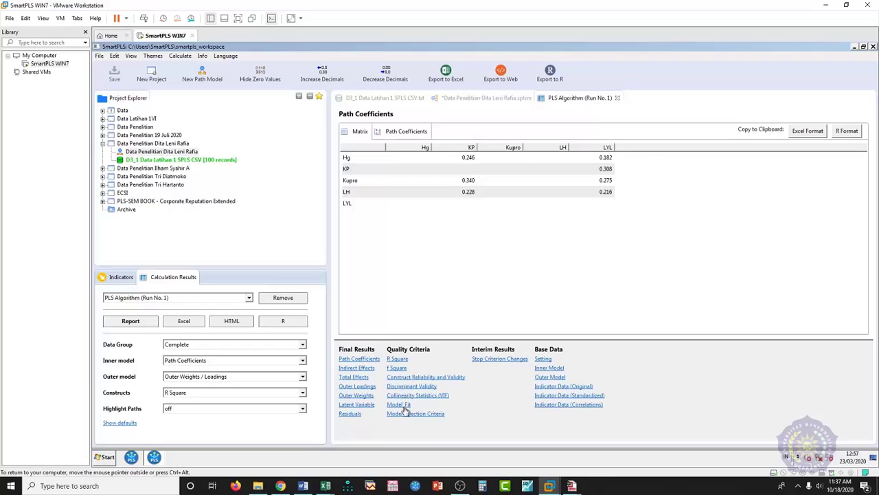
mouse_move(325, 485)
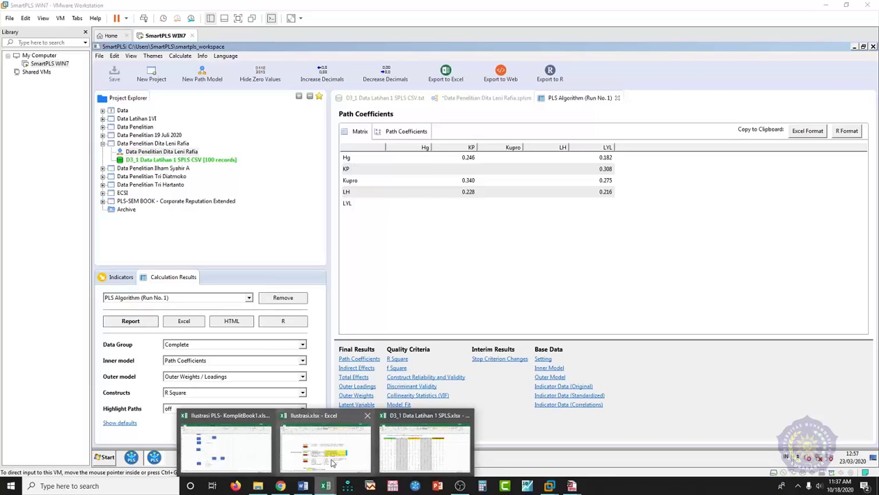
click(337, 443)
- Point out the Uji Validitas, Uji Reliabilitas and Multicolinierity Test rows
click(321, 208)
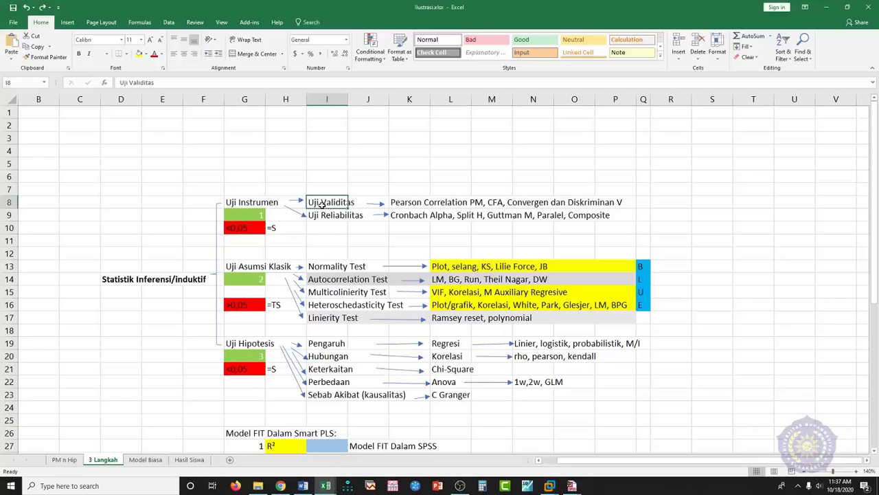
click(326, 215)
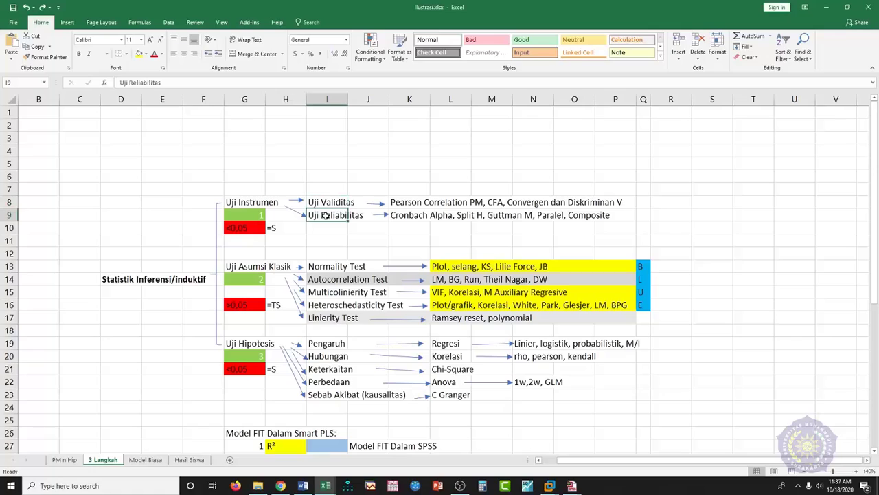
click(336, 293)
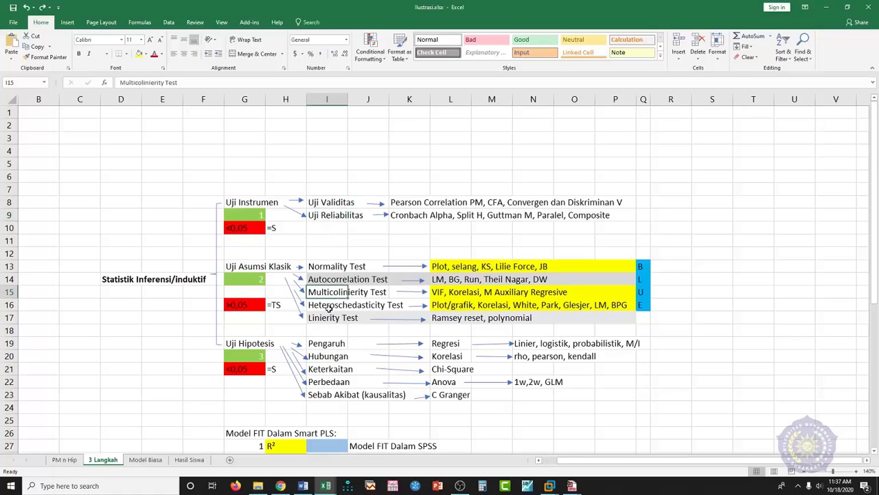
- Point out f² and NFI in the Smart PLS fit list, then return to SmartPLS
scroll(347, 335, down, 5)
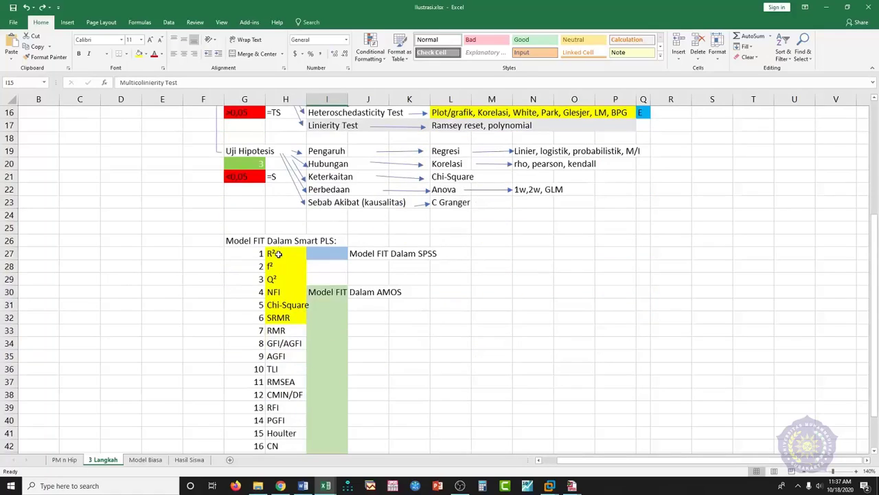
click(273, 268)
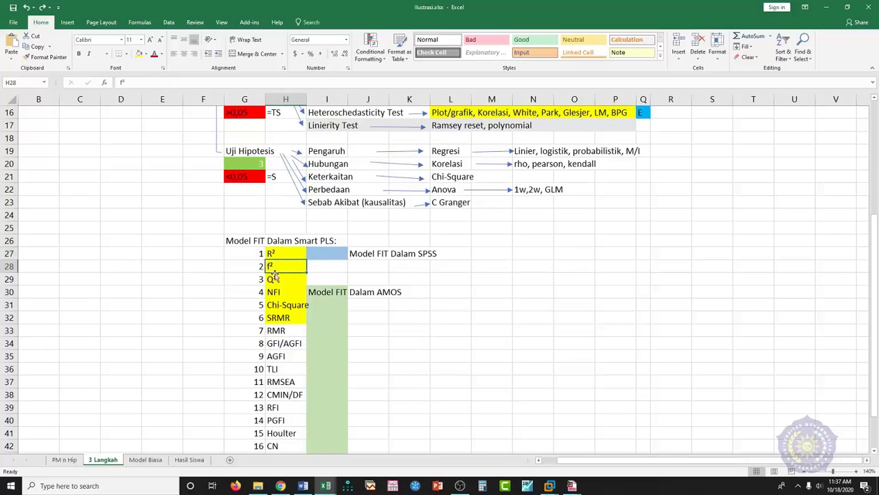
click(272, 294)
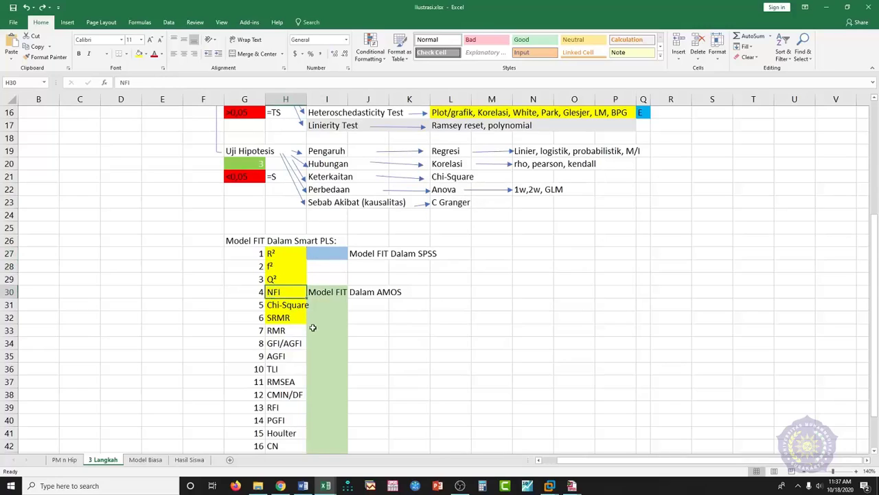
scroll(351, 340, up, 4)
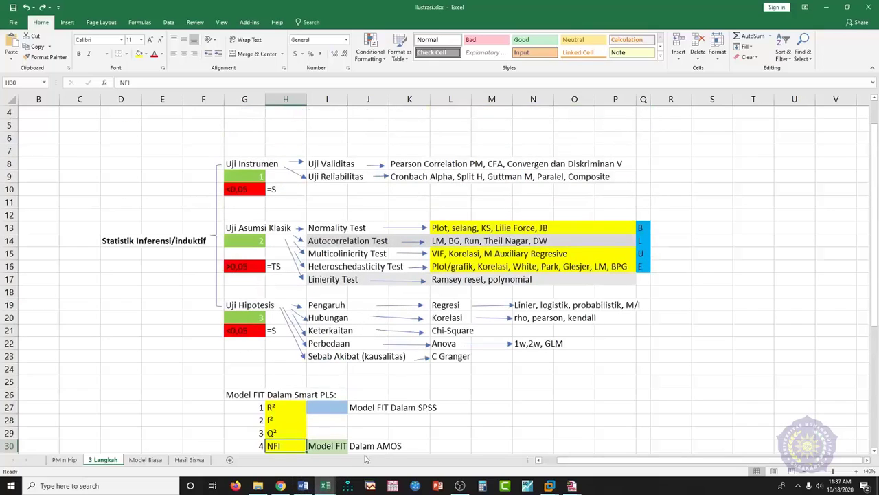
mouse_move(550, 486)
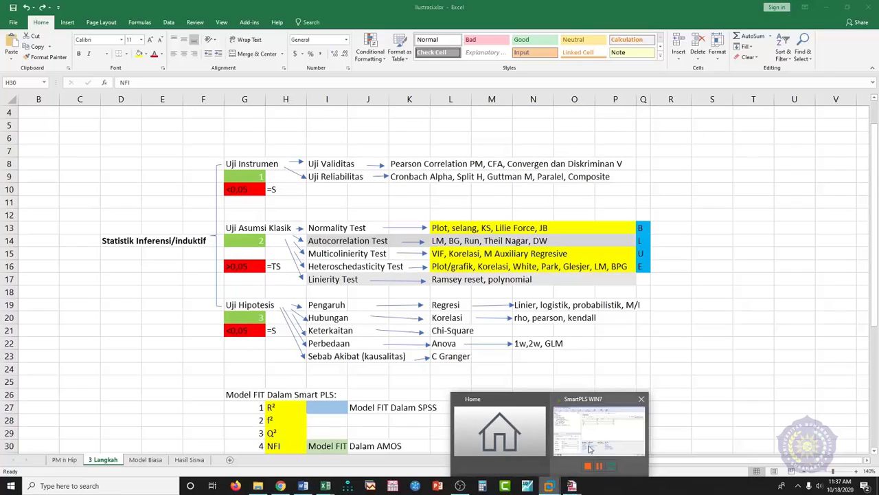
click(589, 448)
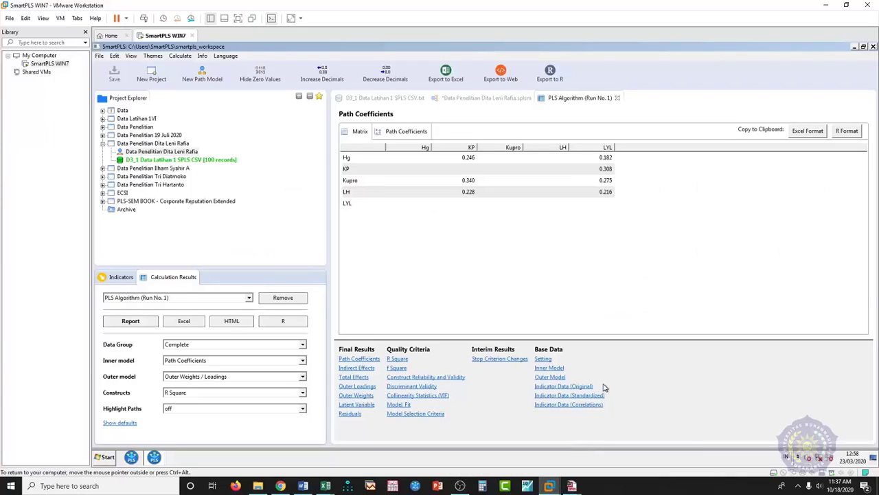
- Show Construct Reliability and Validity and widen the AVE, Cronbach's Alpha and Composite Reliability columns
click(443, 379)
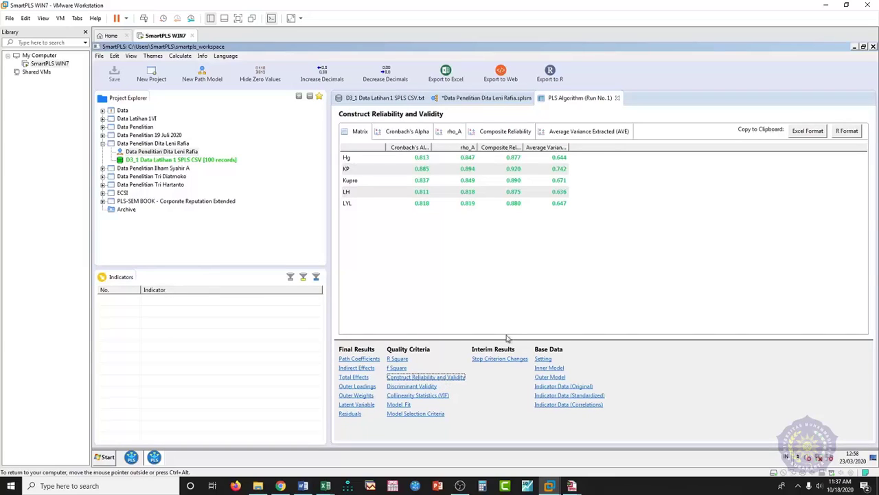
drag(570, 146, 616, 146)
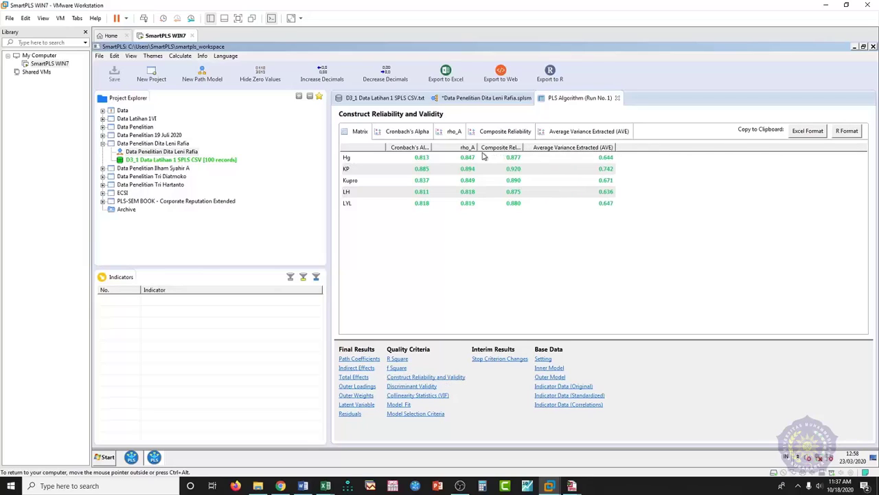
drag(431, 146, 456, 146)
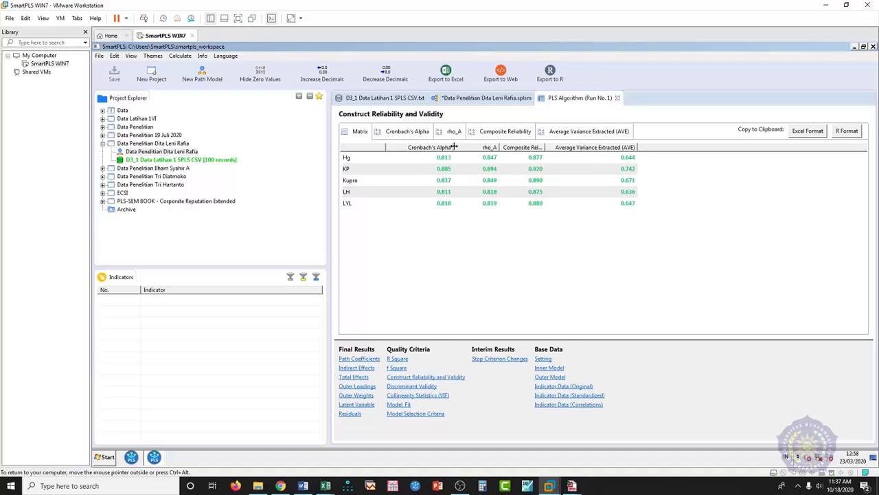
drag(546, 147, 568, 147)
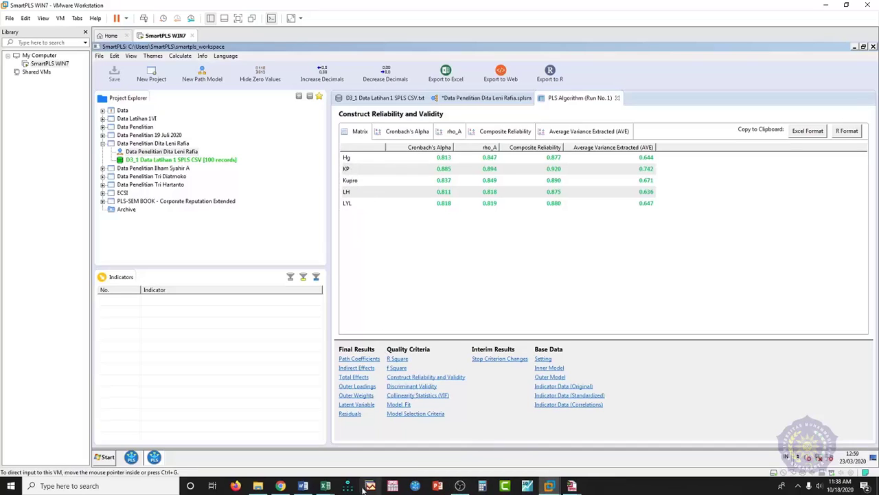
- Bring up the D3_1 data workbook briefly, then go back to SmartPLS
mouse_move(326, 486)
click(411, 461)
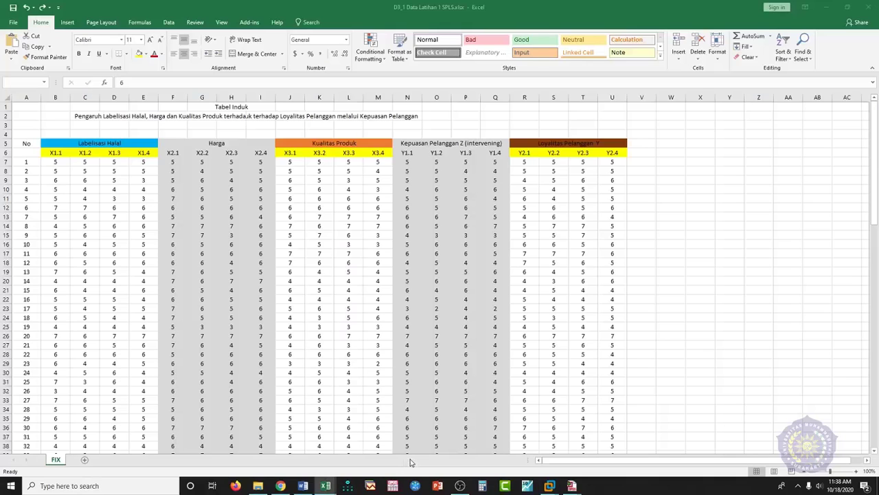
mouse_move(550, 485)
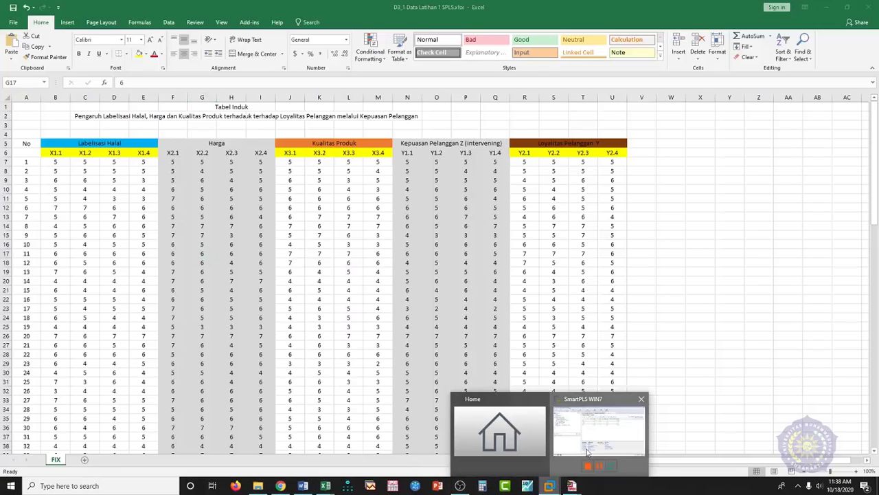
click(587, 451)
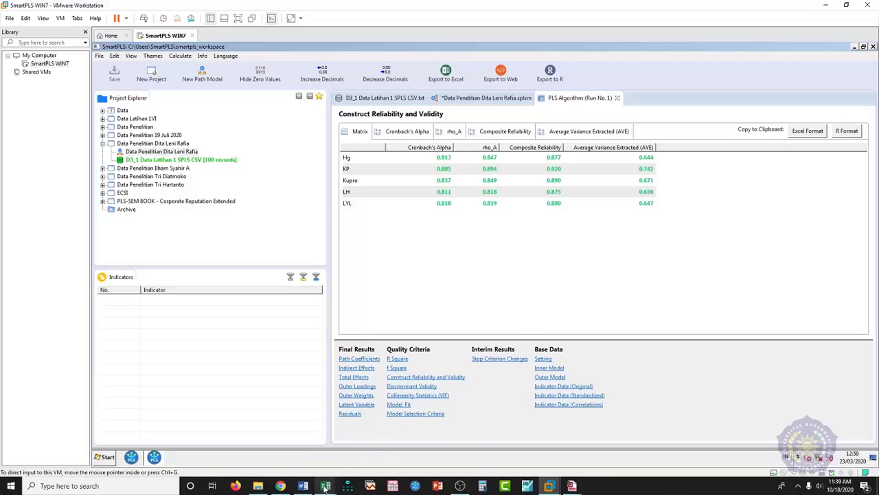
- Return to the D3_1 workbook and point out the Labelisasi Halal, Harga and Kualitas Produk item groups
mouse_move(328, 485)
click(394, 461)
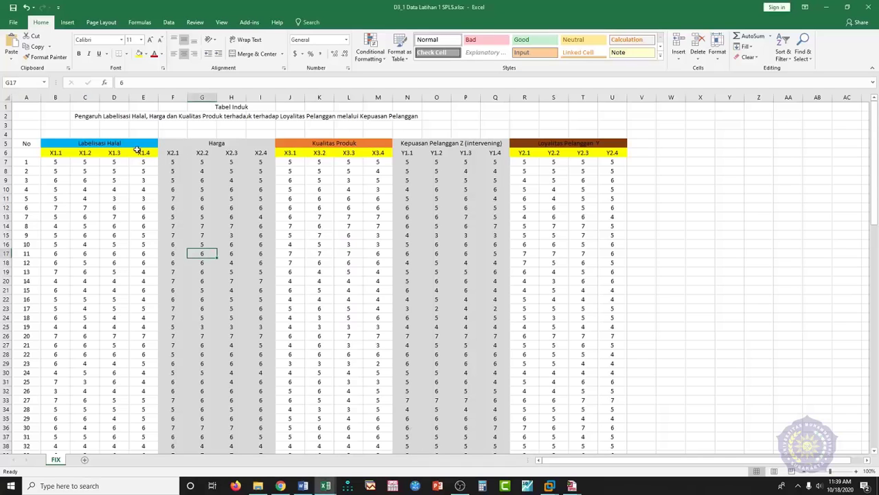
click(110, 143)
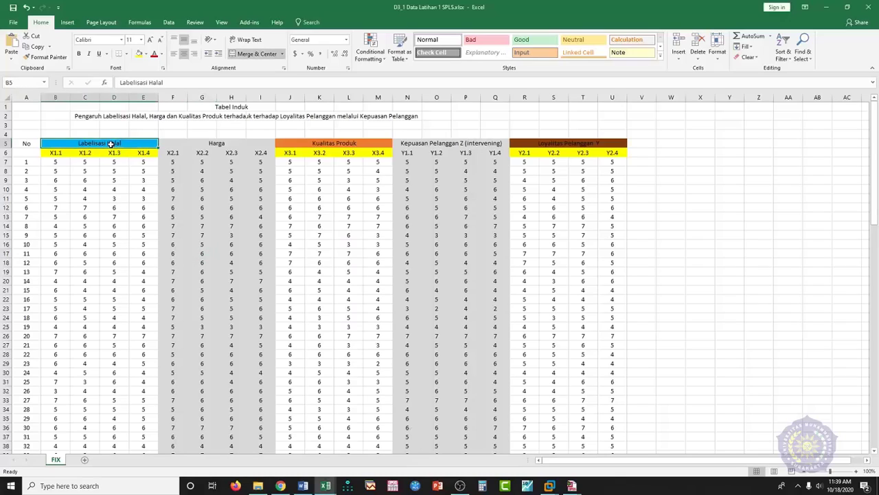
click(213, 144)
click(302, 143)
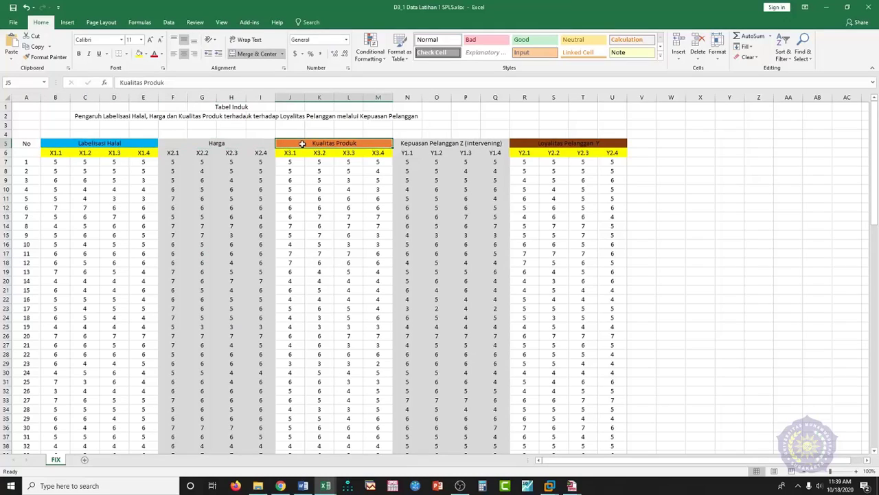
- Step through the first respondent's X1.1–X1.4 scores, then switch to the SPSS data file
click(59, 162)
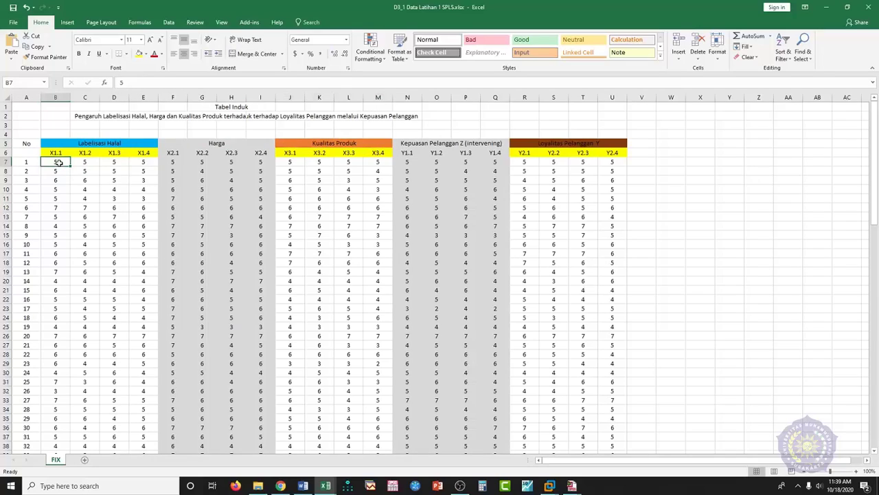
click(86, 161)
click(112, 162)
click(142, 162)
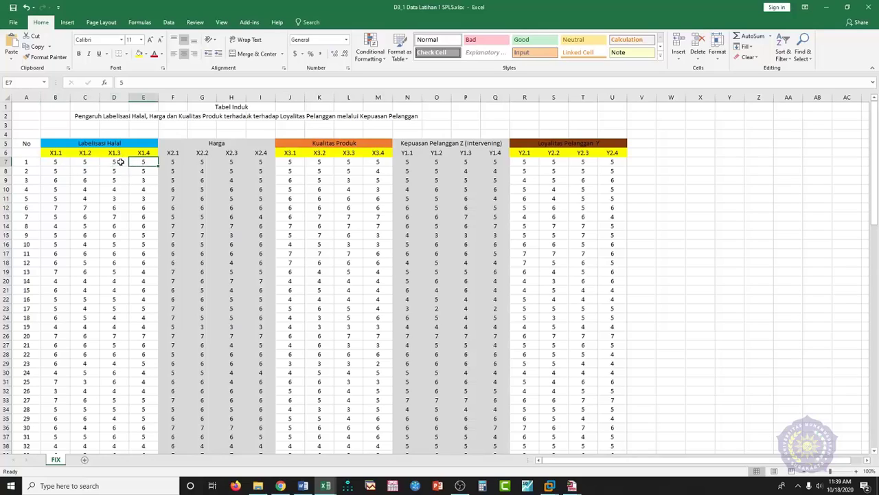
click(110, 163)
click(88, 165)
click(58, 169)
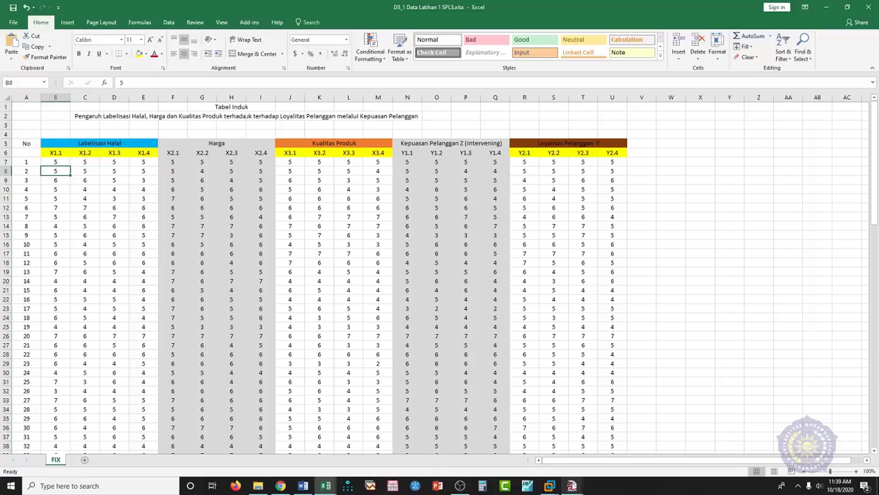
mouse_move(571, 486)
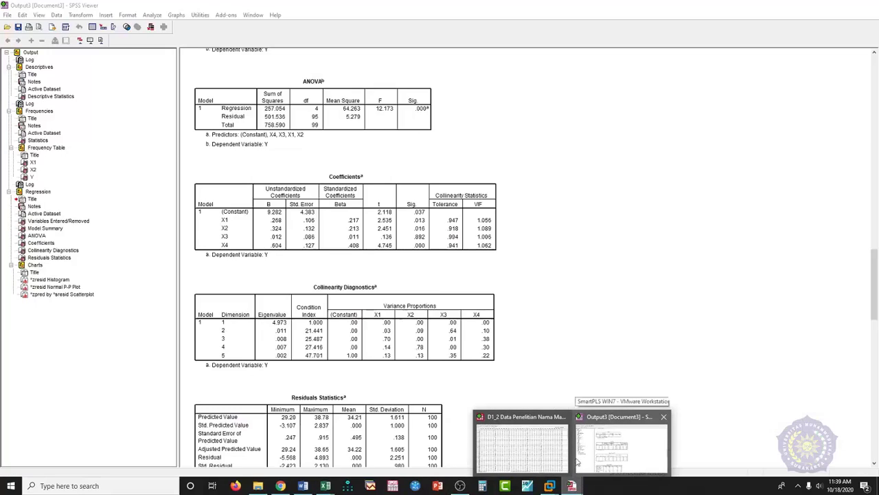
click(505, 439)
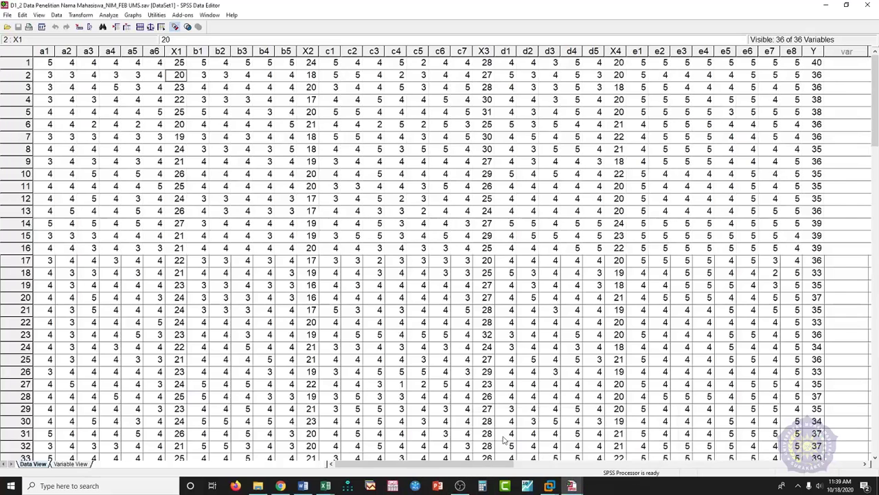
- Run a Bivariate Pearson correlation of items a1–a6 with their total X1
click(109, 14)
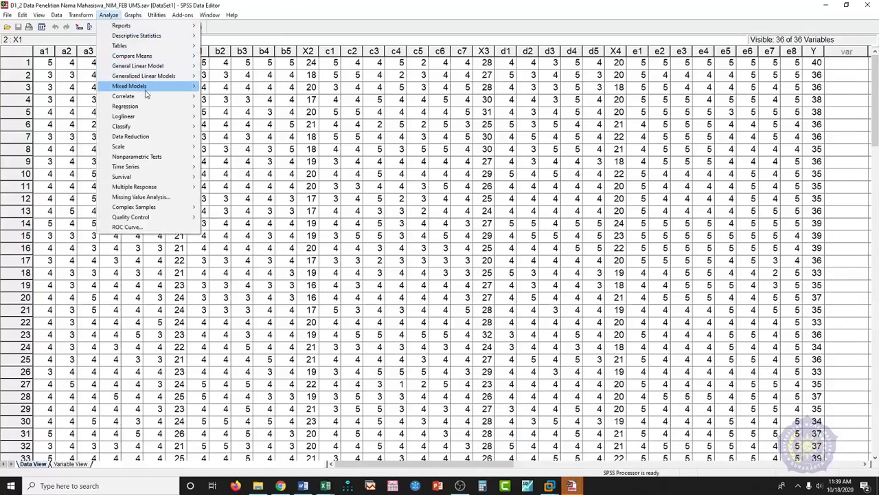
mouse_move(147, 96)
click(214, 97)
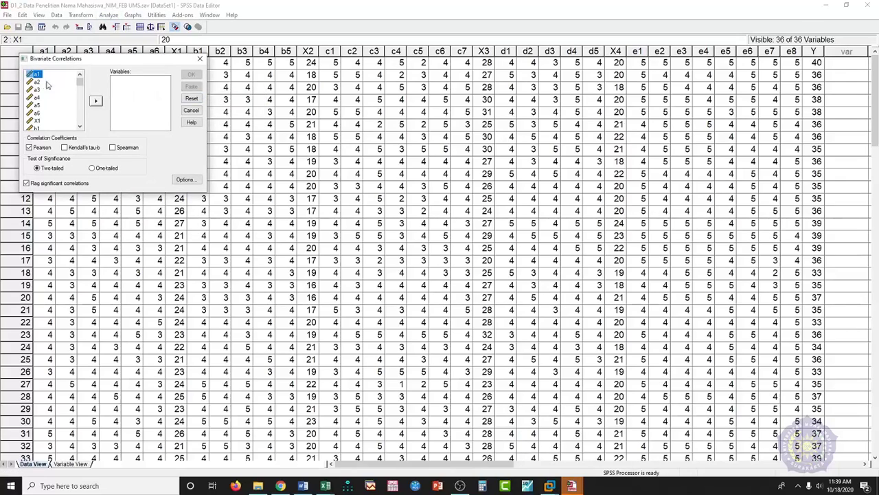
drag(42, 75, 43, 122)
click(96, 101)
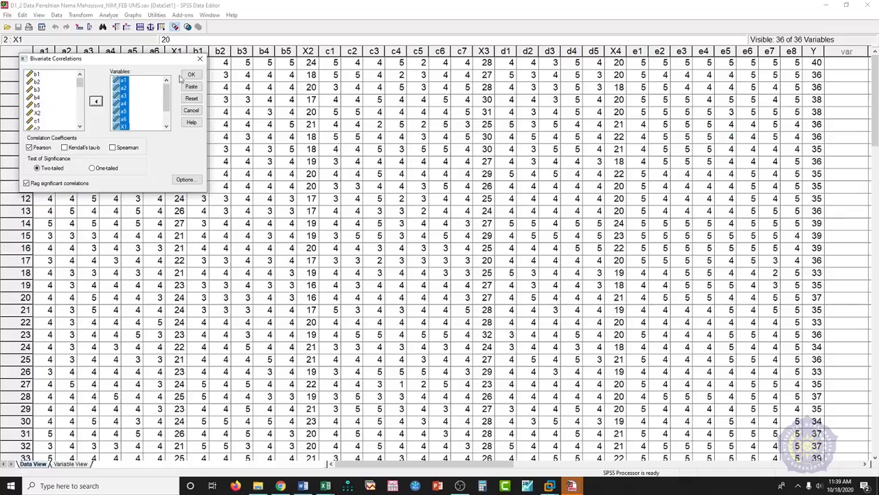
click(191, 75)
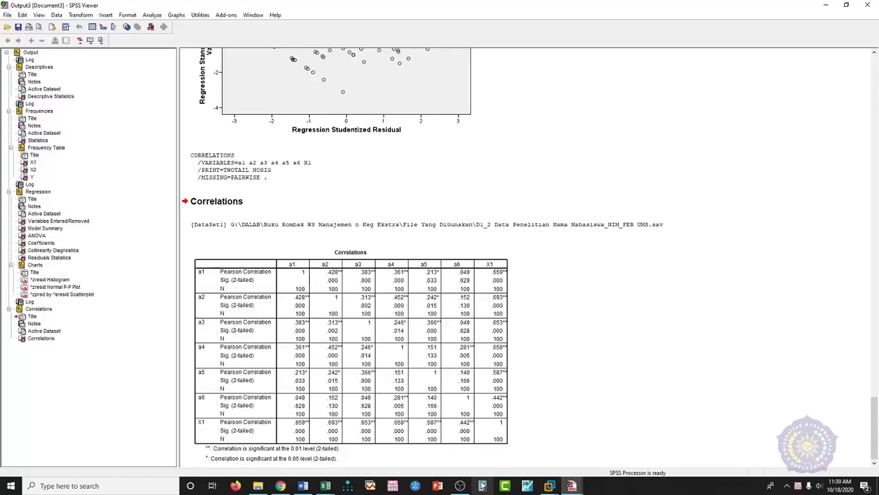
- Check the outer loadings, then reopen Construct Reliability and Validity and widen the AVE column
mouse_move(549, 489)
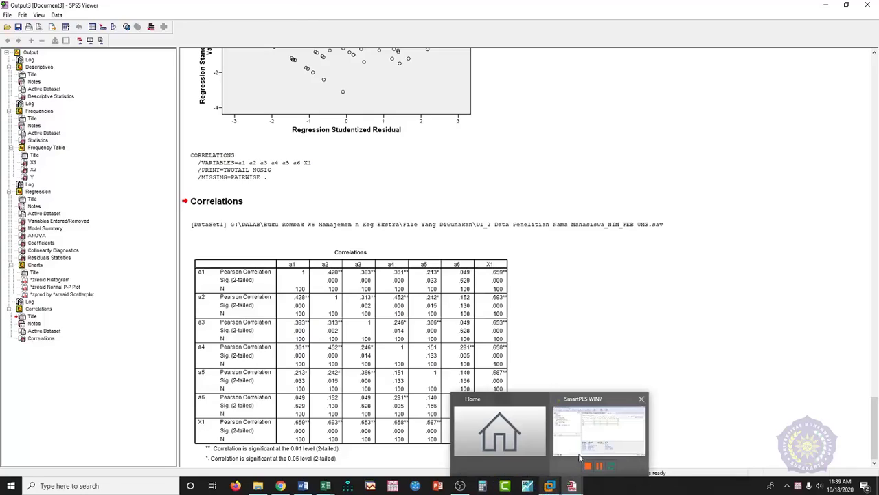
click(584, 440)
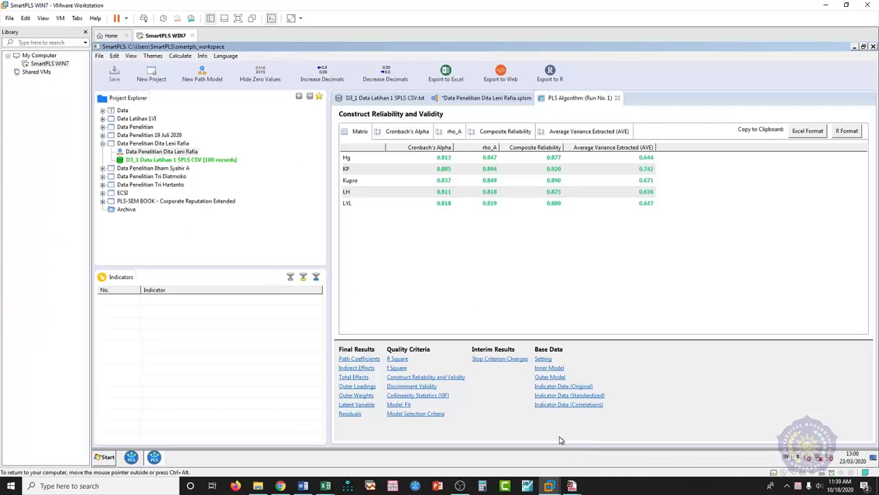
click(360, 387)
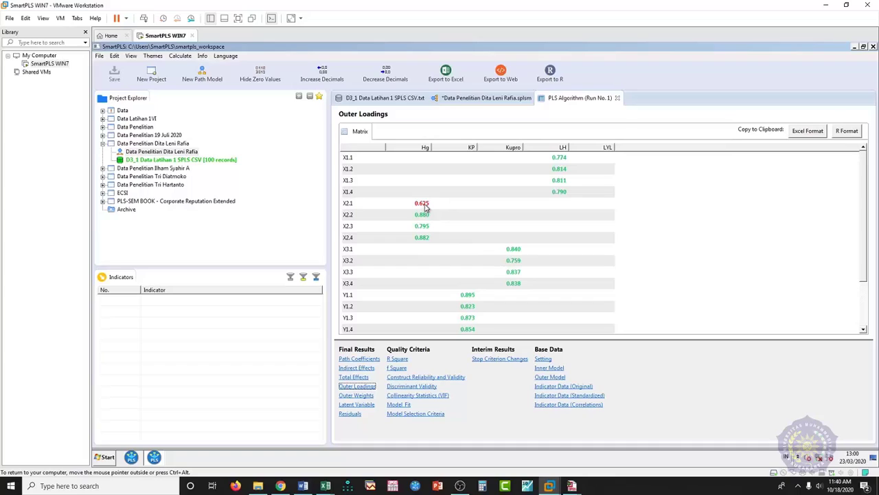
click(447, 377)
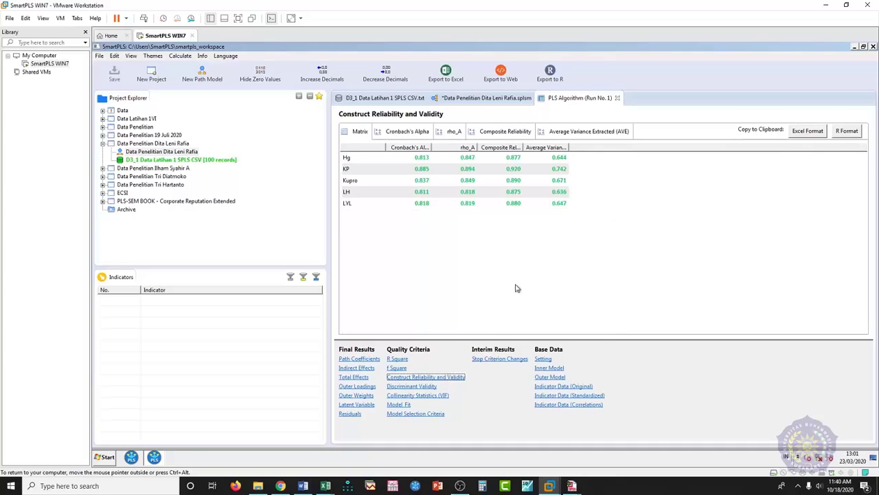
drag(567, 147, 602, 146)
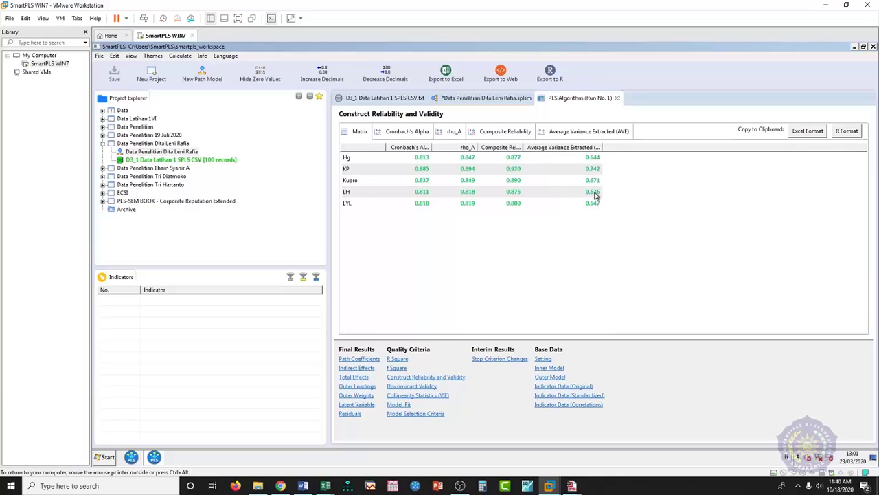
- Bring up the Word training document at section B. Evaluasi Model, with its outer loading > 0,7, AVE > 0,5 and reliability > 0,7 criteria
click(303, 485)
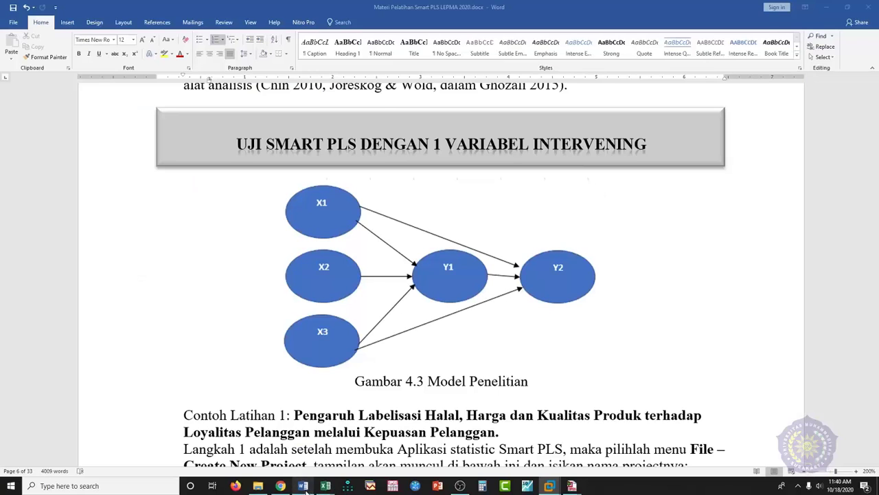
scroll(456, 361, down, 3)
scroll(456, 361, up, 3)
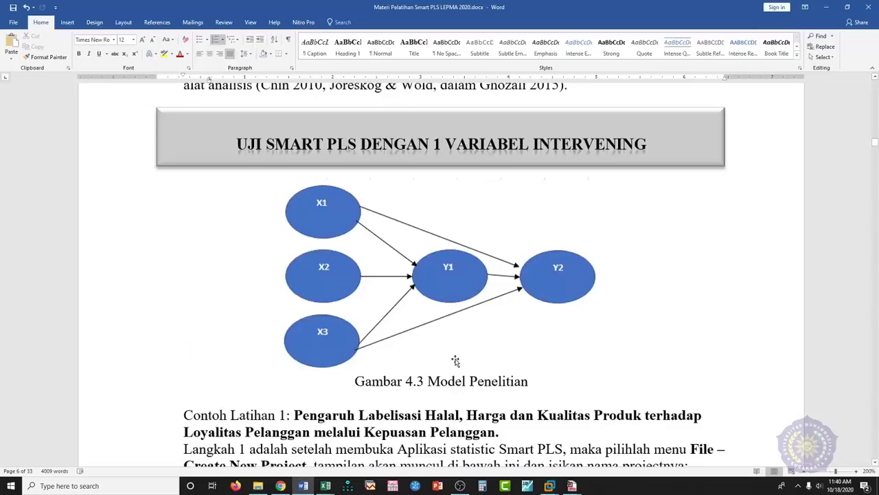
scroll(456, 361, up, 15)
scroll(455, 360, down, 3)
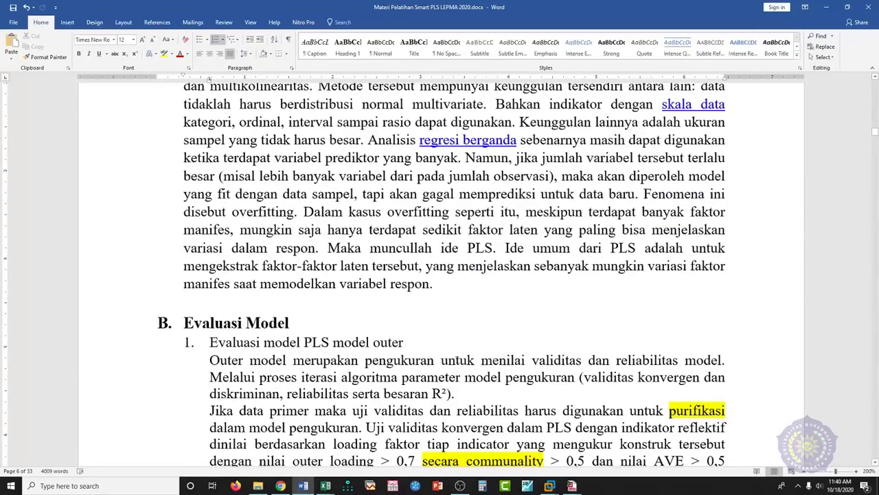
scroll(450, 332, down, 4)
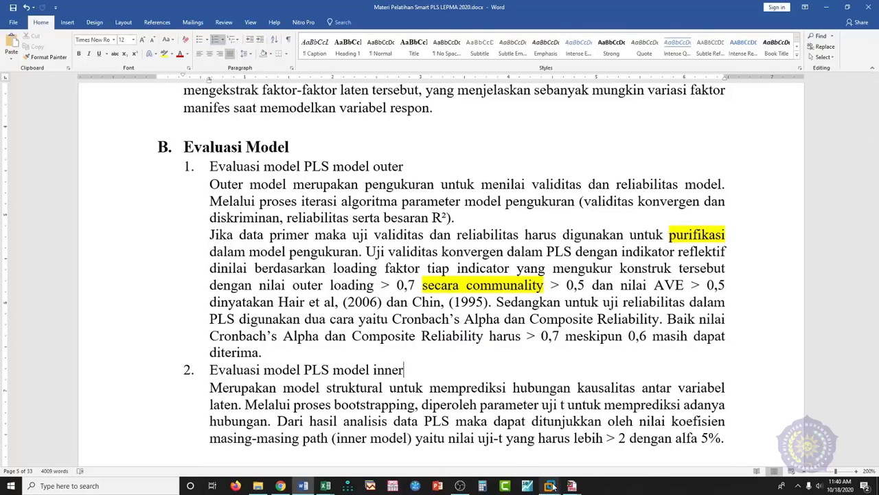
- Review the outer loadings and select the low-loading indicator X2.1 (0.625) on the path model
mouse_move(553, 486)
click(587, 432)
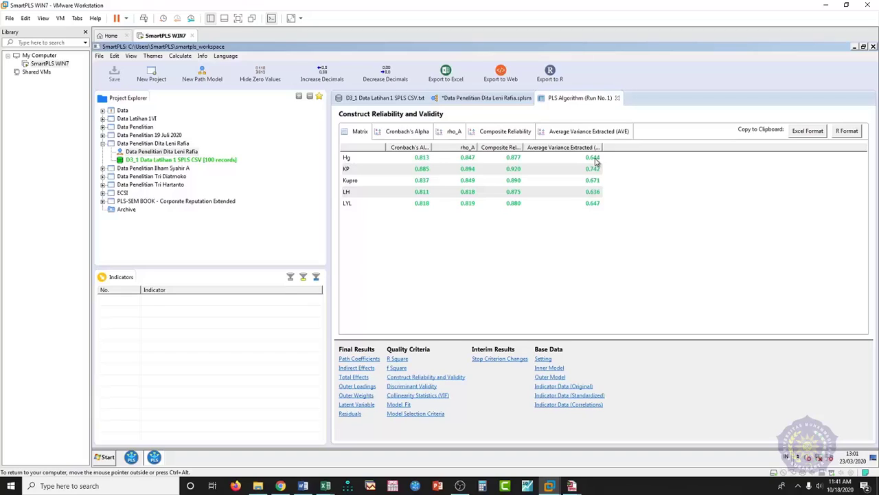
click(357, 387)
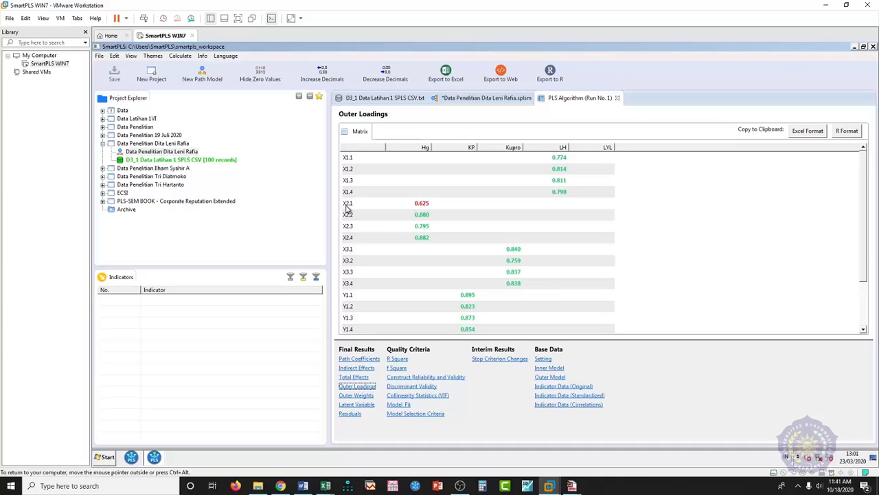
click(468, 102)
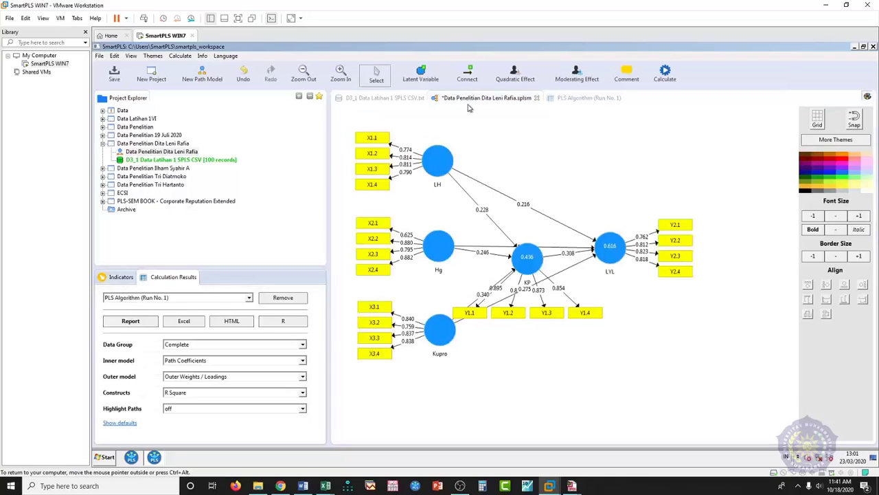
click(563, 99)
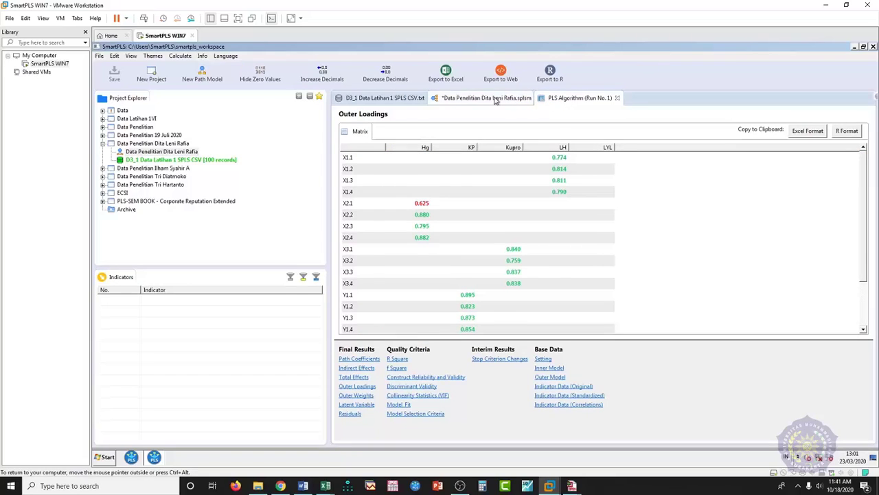
click(496, 100)
click(381, 227)
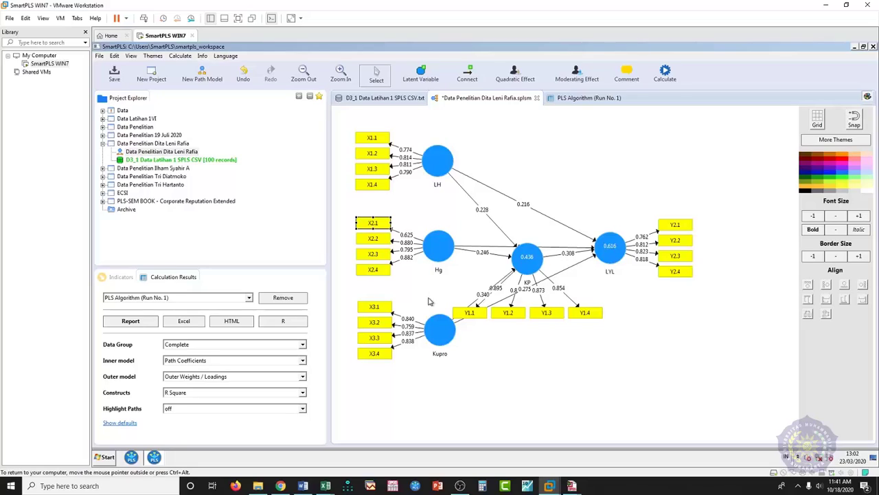
- Recheck construct reliability with a widened AVE column and the outer loadings, then open the Calculate list on the diagram
click(594, 99)
click(456, 377)
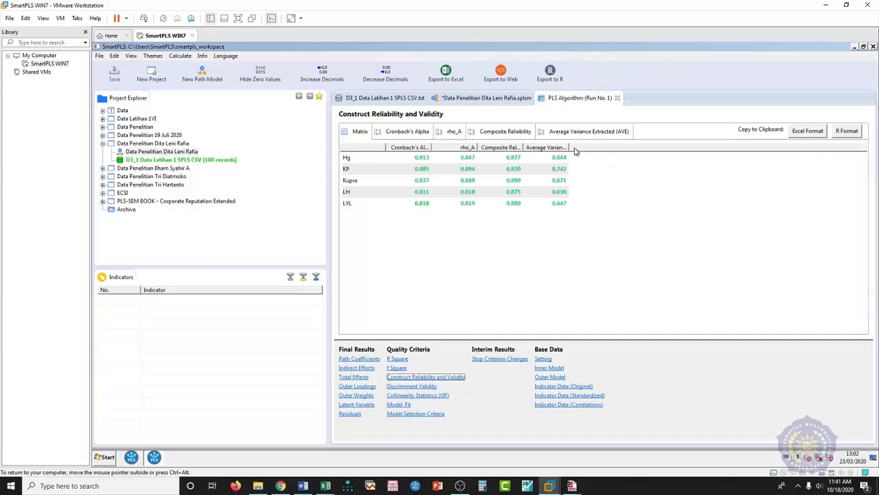
drag(569, 147, 620, 147)
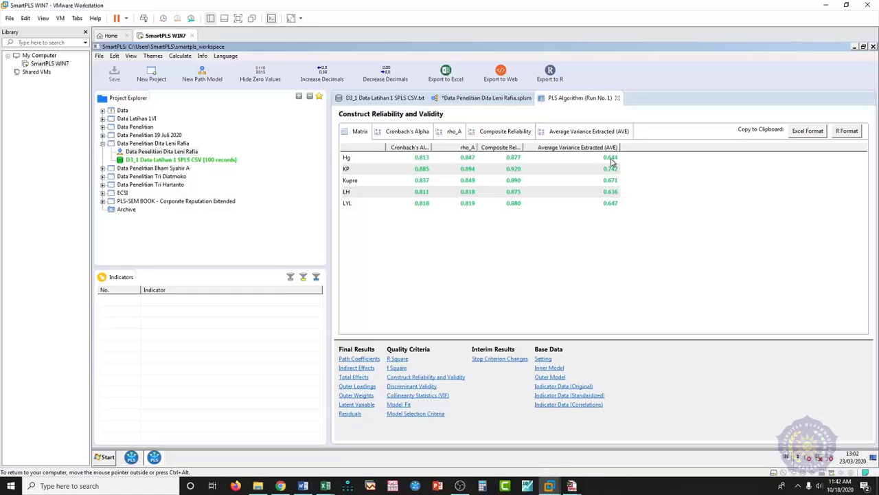
click(357, 386)
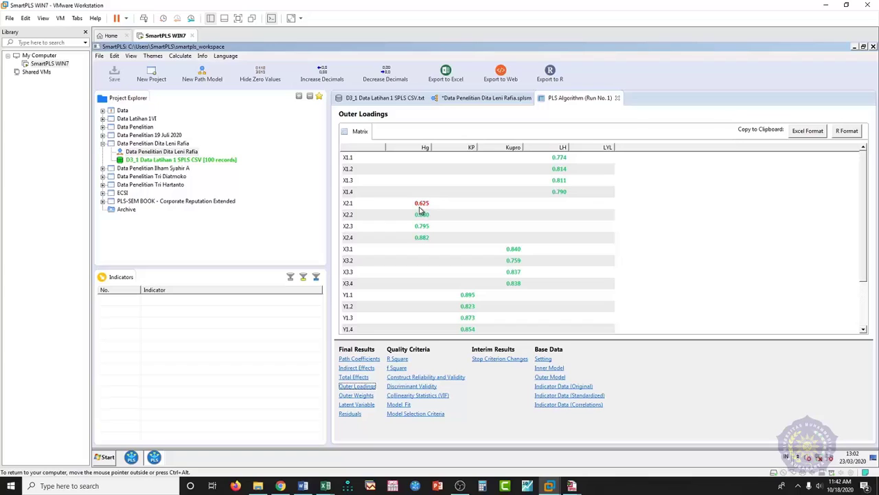
click(461, 100)
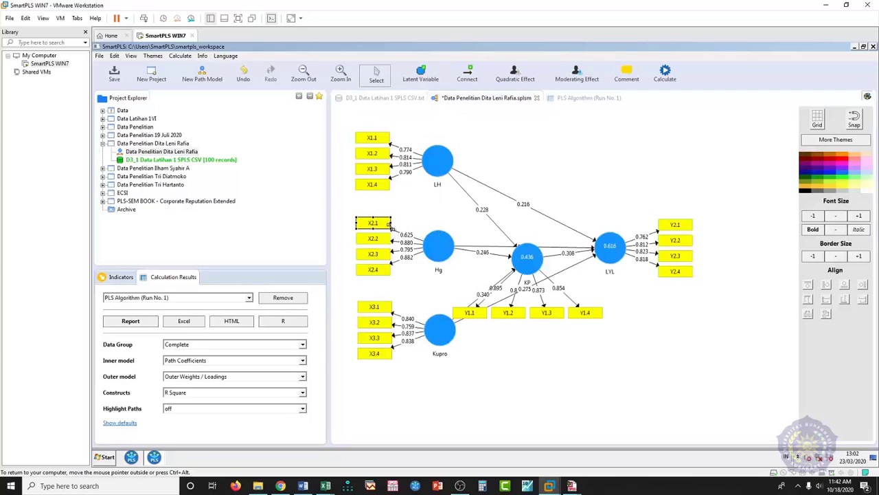
click(671, 72)
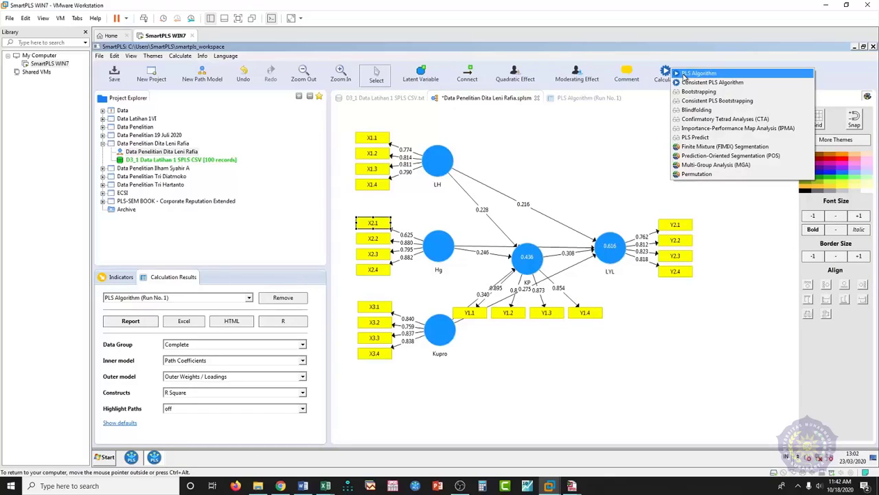
- Dismiss the Calculate list and widen the Cronbach's Alpha, Composite Reliability and AVE columns of the reliability table
click(616, 112)
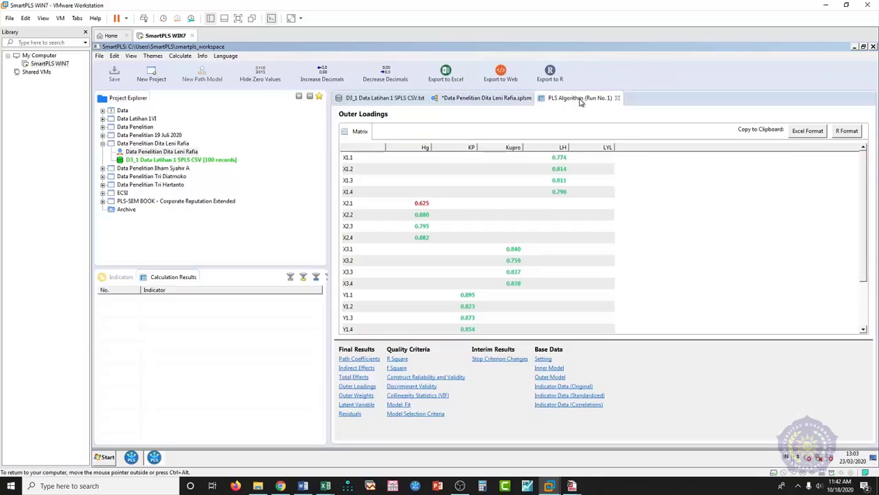
click(580, 101)
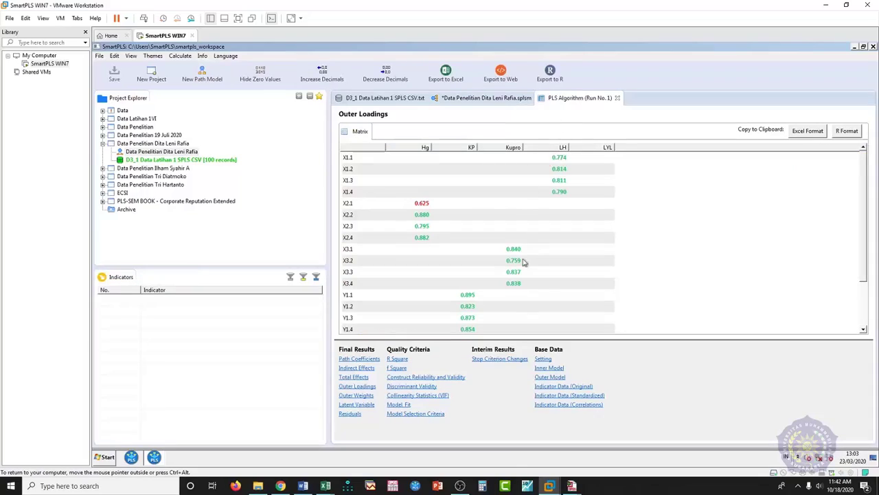
click(427, 379)
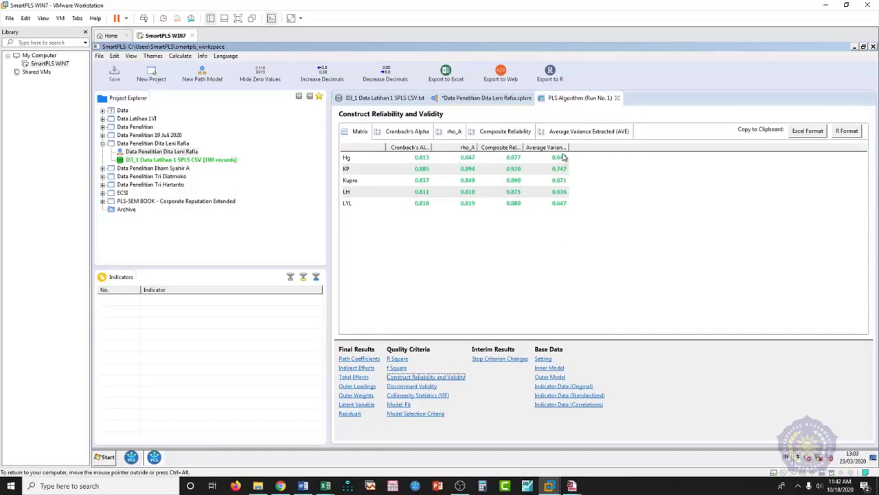
click(365, 388)
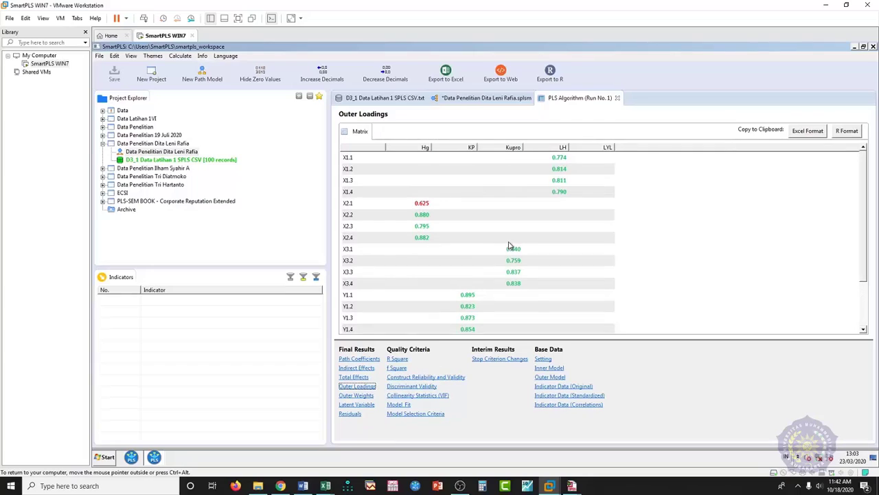
click(420, 377)
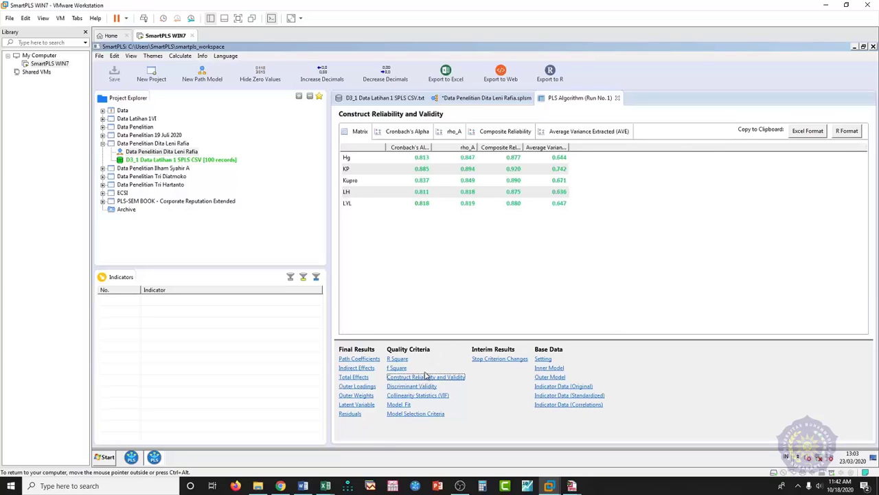
double_click(431, 147)
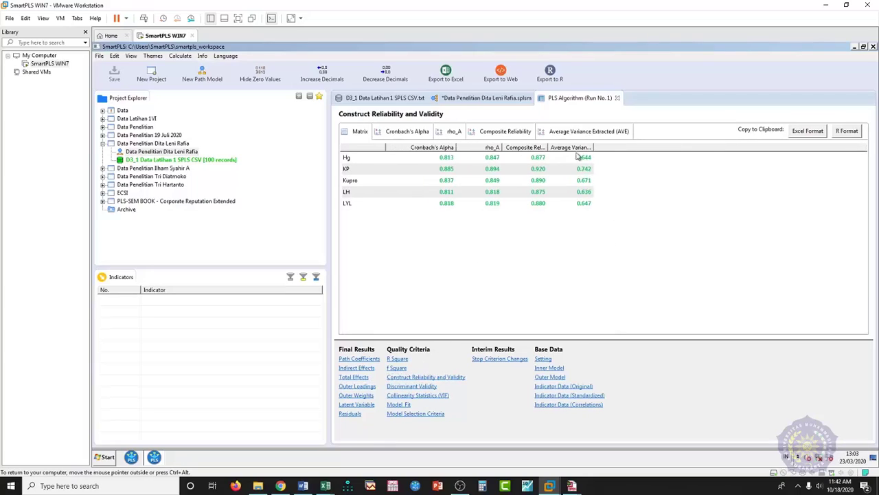
drag(592, 147, 650, 146)
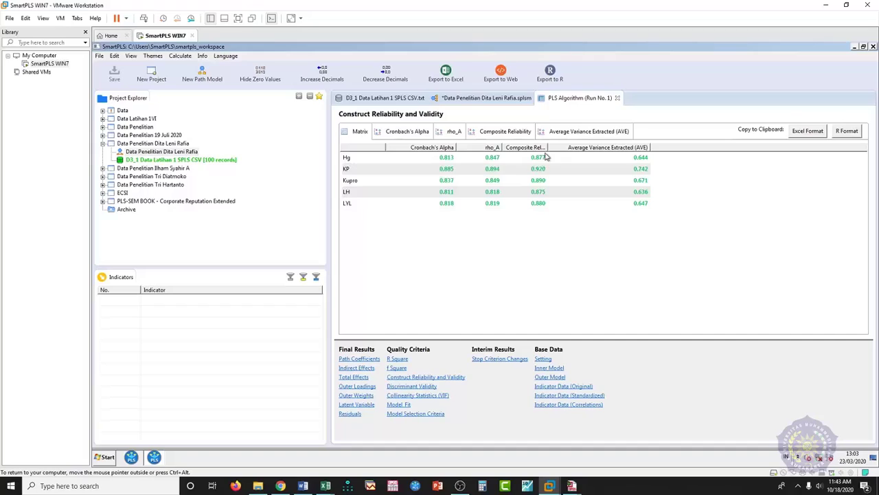
drag(547, 147, 577, 149)
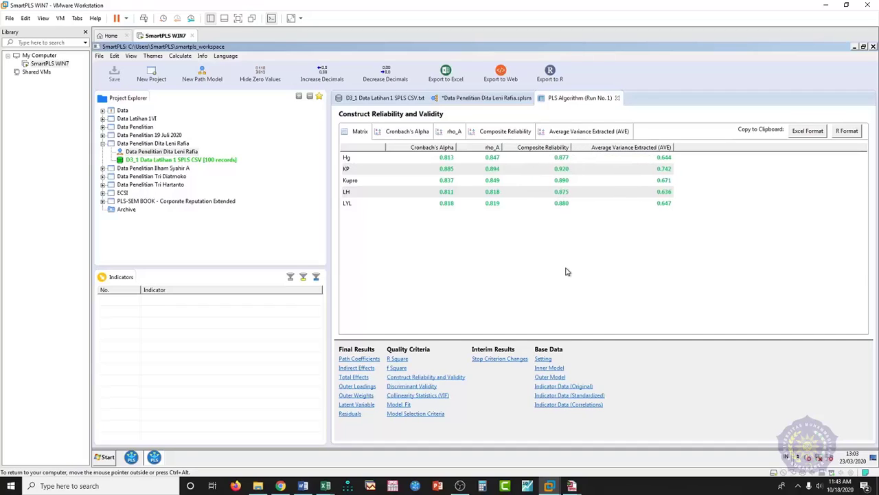
- On Ilustrasi.xlsx's 3 Langkah sheet, point out classic-assumption step 2 (G14) and the Multicolinierity Test (I15)
mouse_move(325, 486)
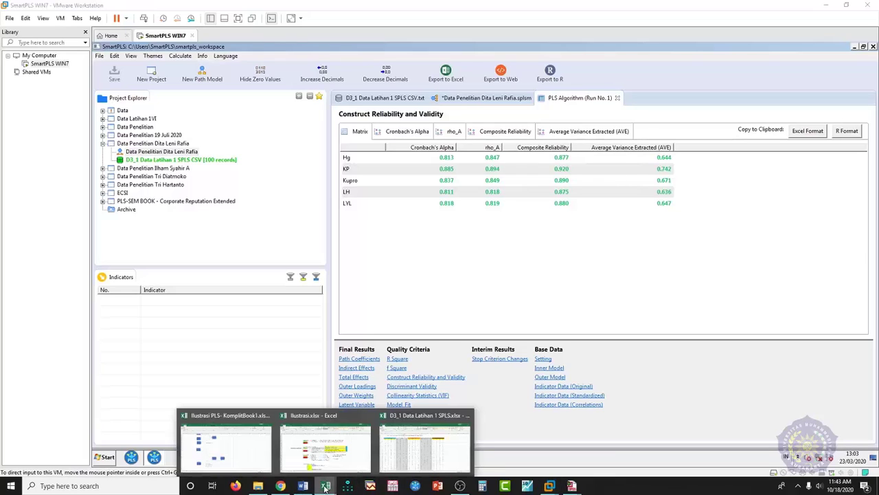
click(323, 447)
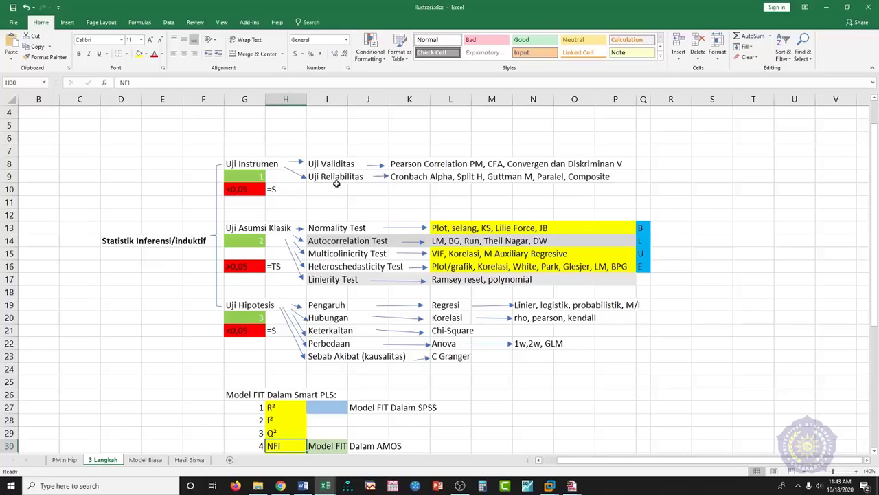
click(262, 241)
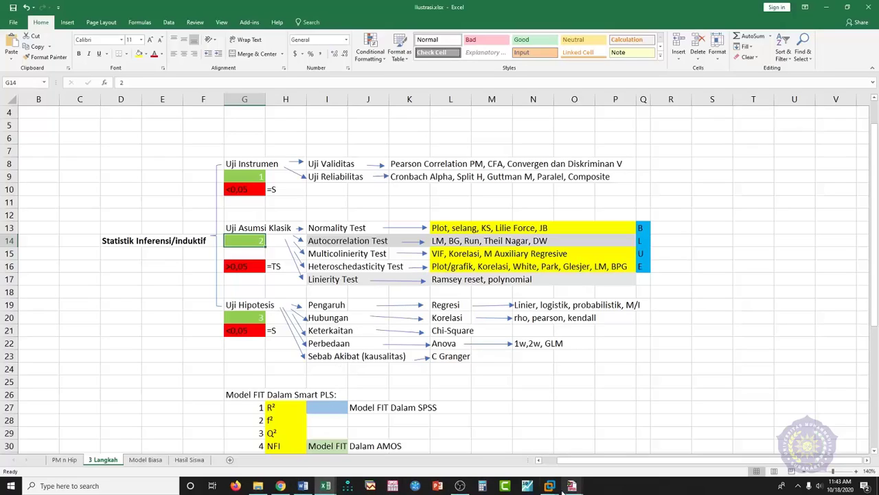
mouse_move(553, 488)
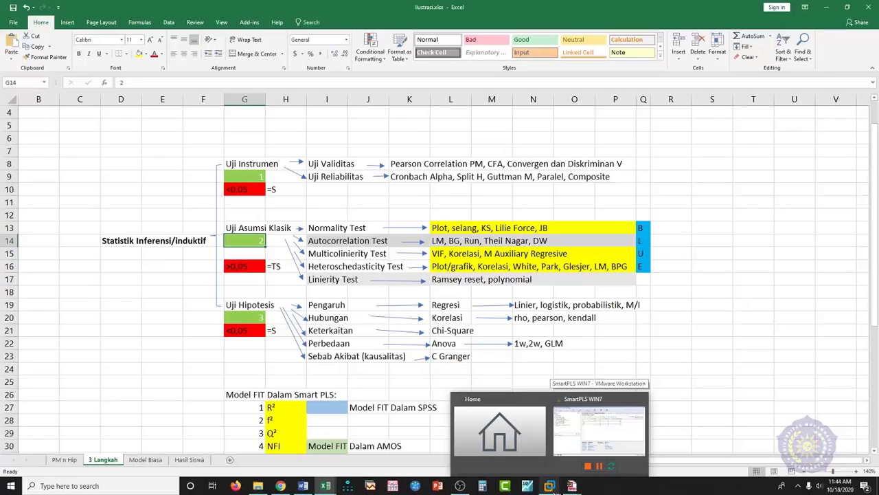
click(569, 440)
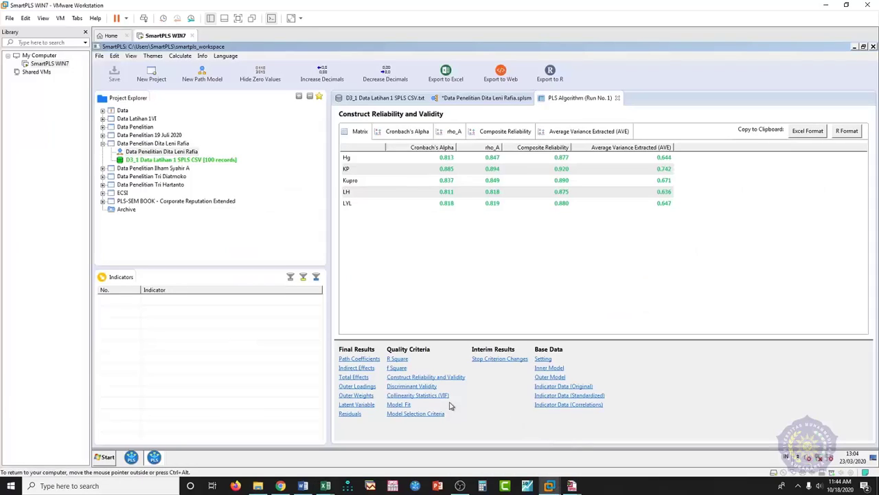
mouse_move(327, 486)
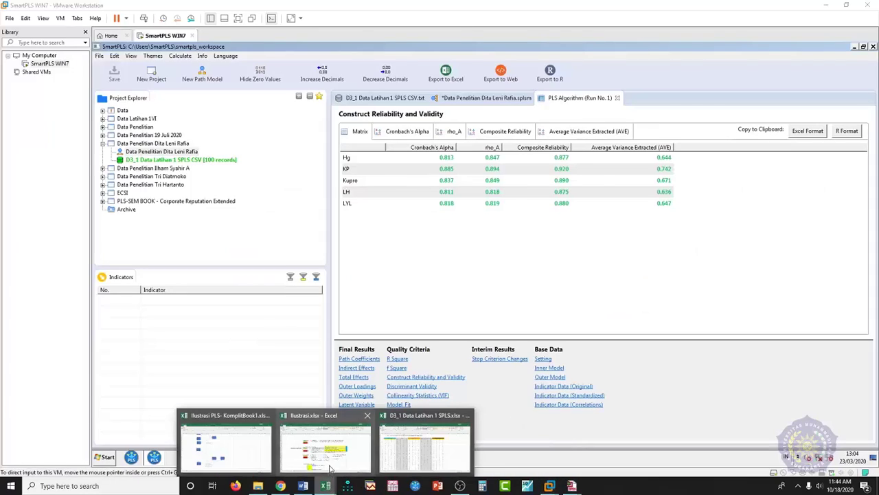
click(306, 439)
click(344, 254)
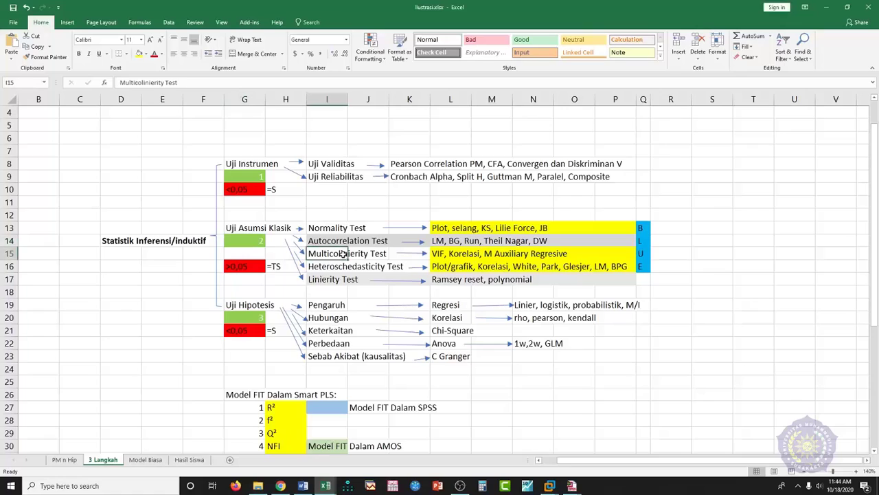
click(550, 485)
- Display SmartPLS's outer Collinearity Statistics (VIF) per indicator, then bring the SPSS Correlations output forward
click(590, 443)
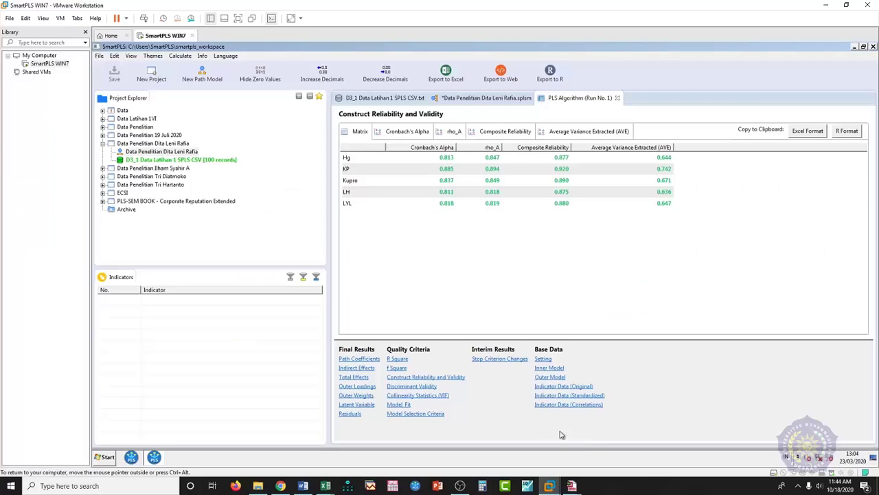
click(419, 396)
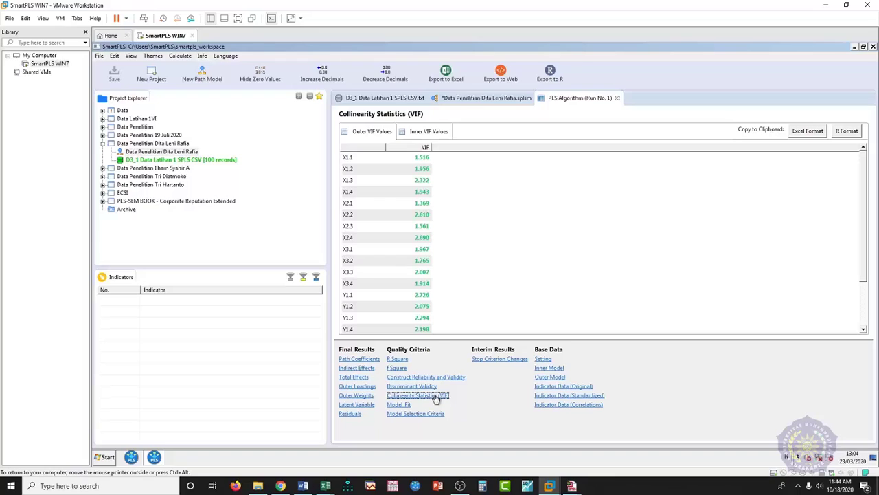
mouse_move(575, 486)
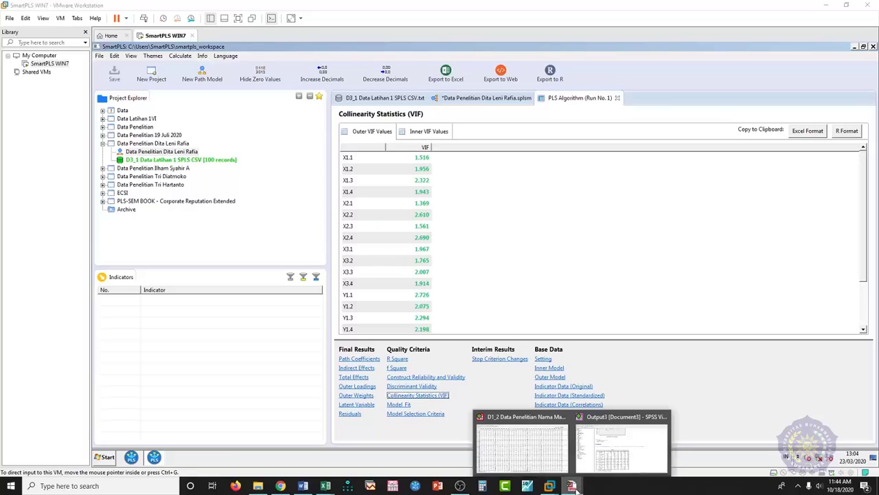
click(600, 459)
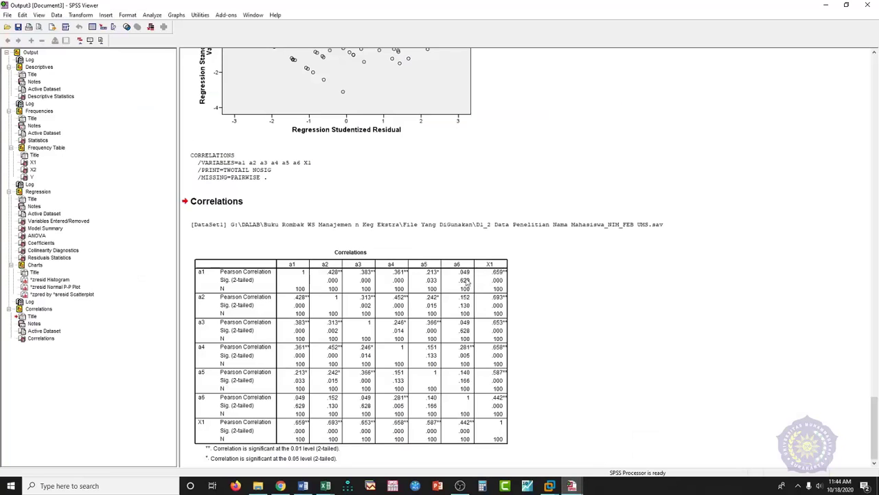
- Open SPSS's Linear Regression Statistics options for collinearity diagnostics, then return to SmartPLS's outer VIF values
click(151, 15)
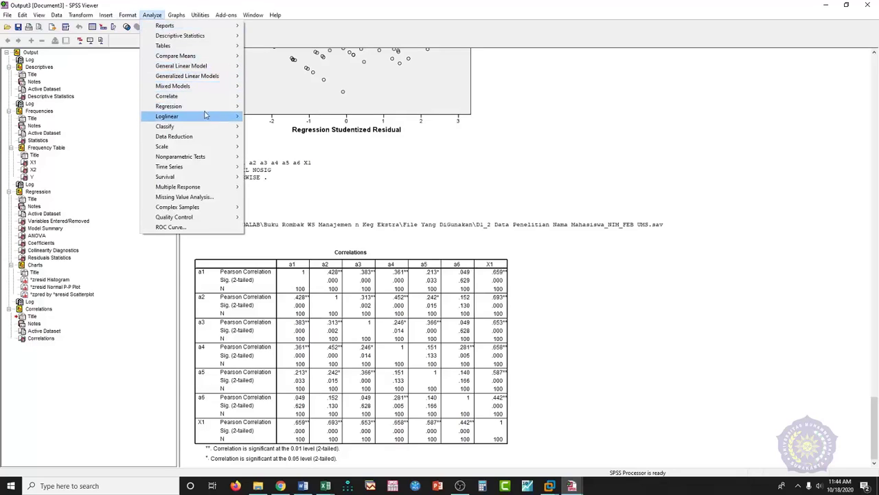
mouse_move(206, 107)
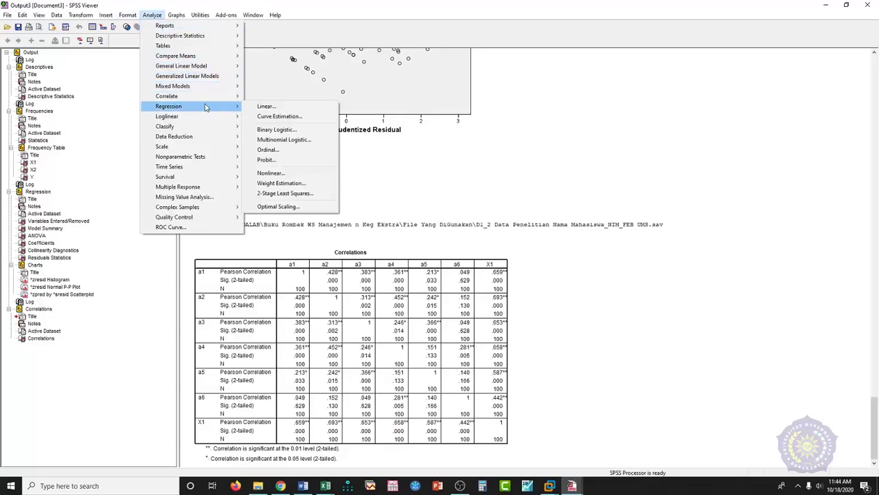
click(294, 108)
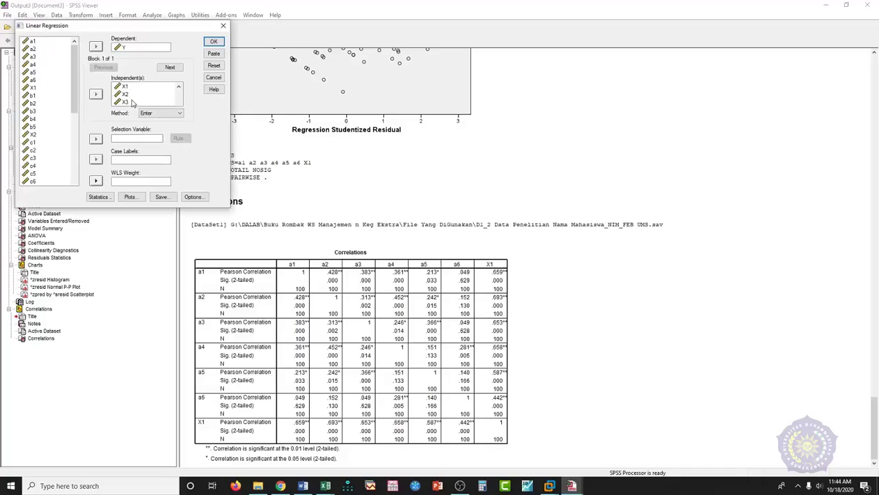
click(103, 197)
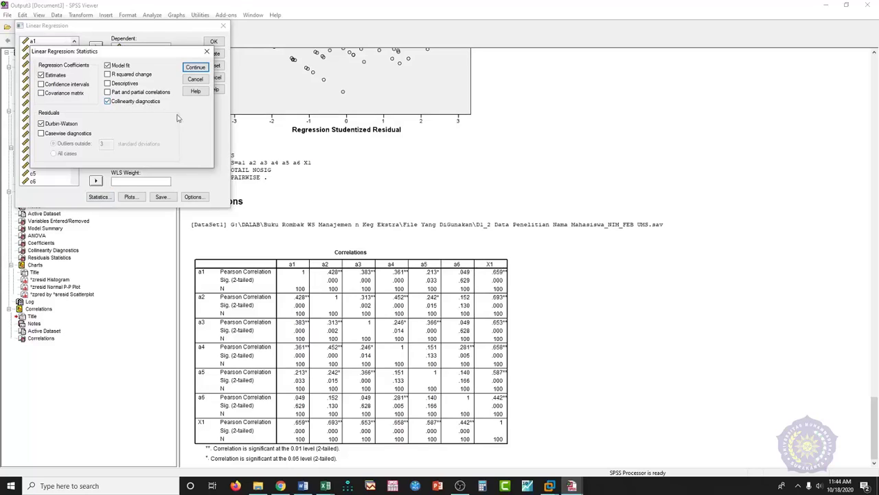
mouse_move(549, 486)
click(557, 425)
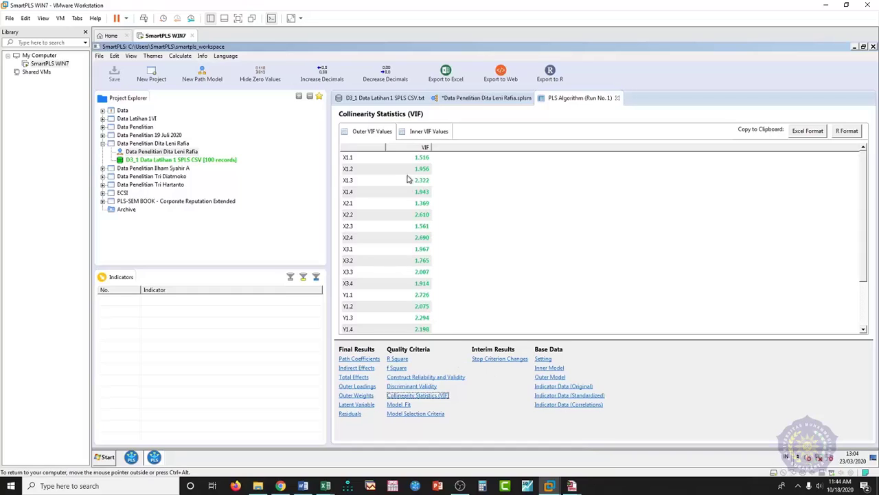
- Show the inner VIF values between constructs (e.g. Hg→KP 1.346, KP→LYL 1.774), then list the Excel workbooks
click(419, 132)
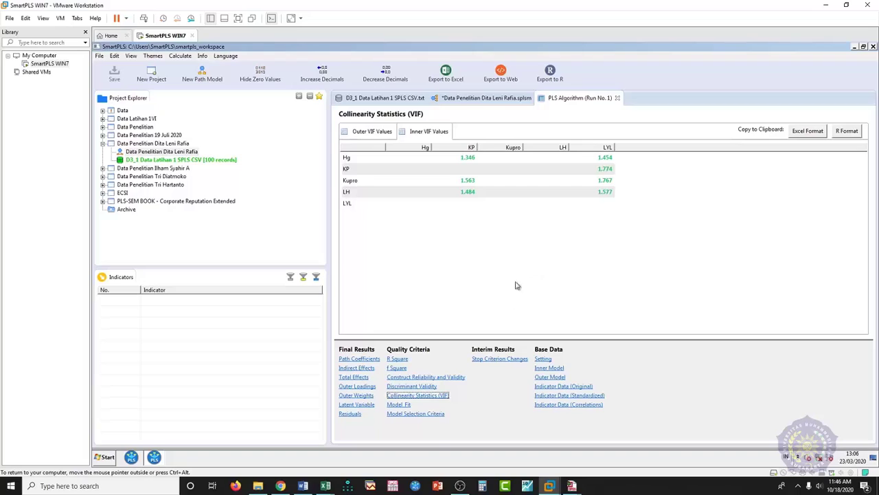
click(327, 479)
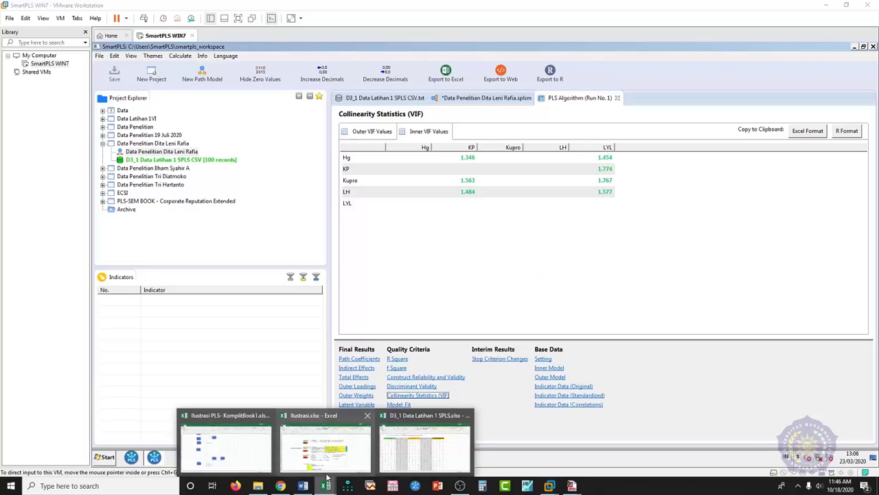
click(327, 473)
click(323, 256)
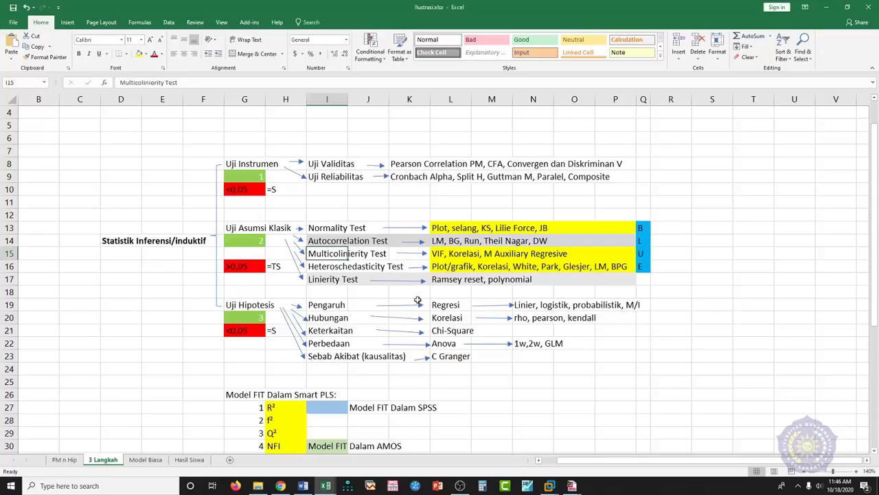
scroll(421, 301, down, 3)
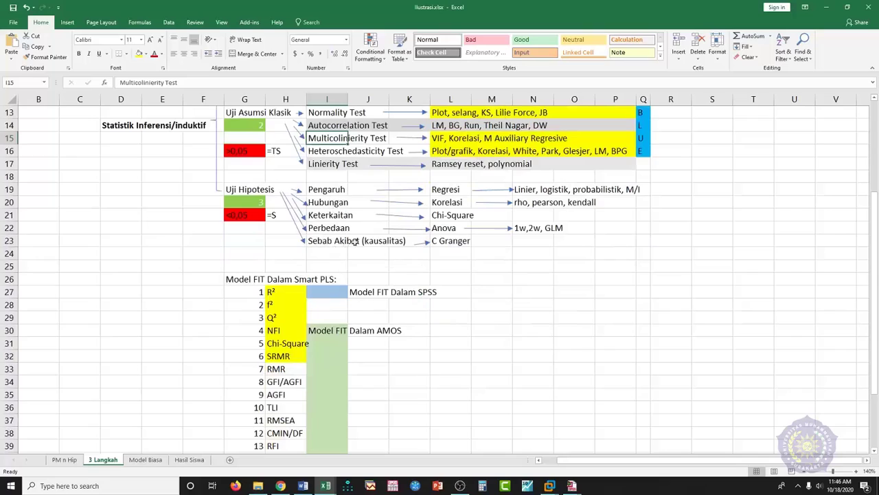
scroll(472, 294, down, 2)
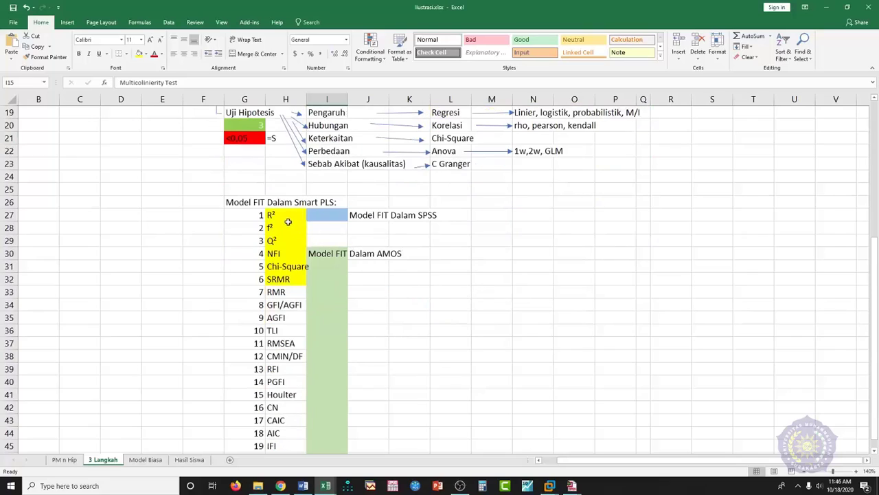
click(282, 215)
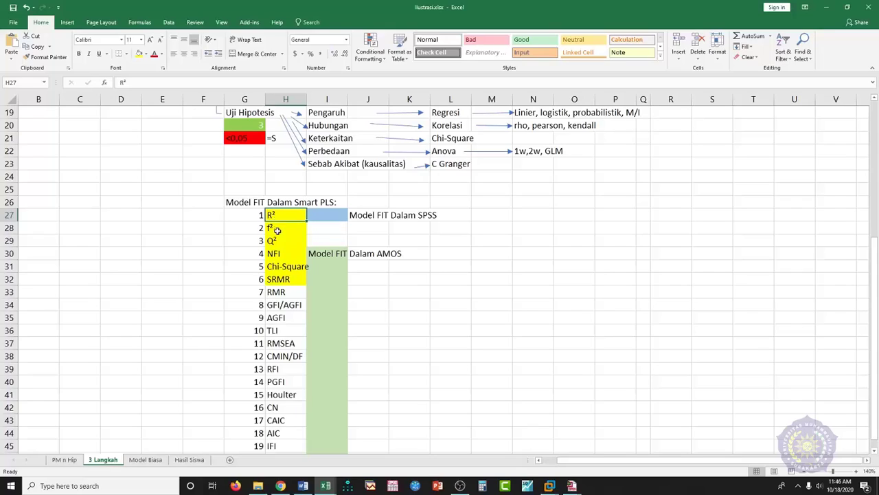
click(273, 241)
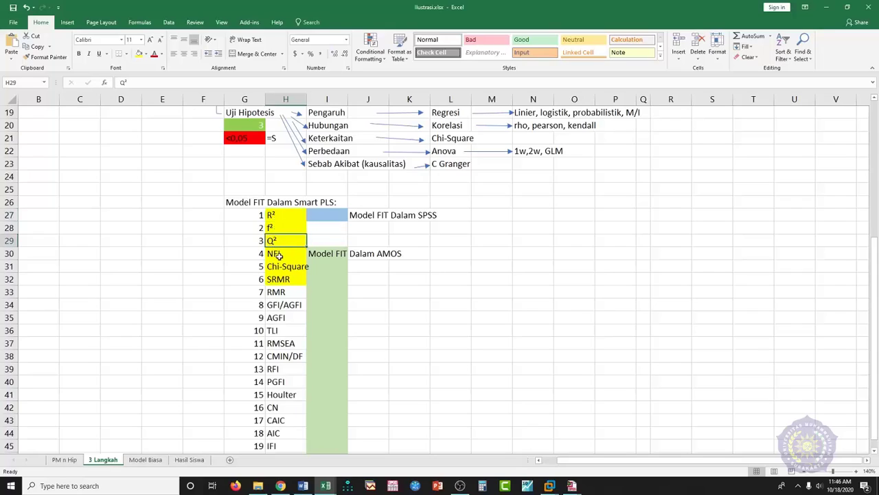
click(279, 255)
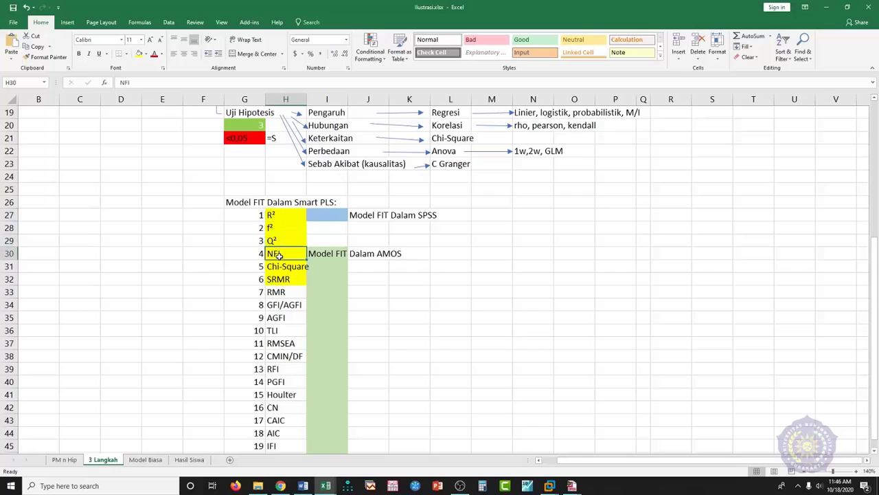
click(276, 217)
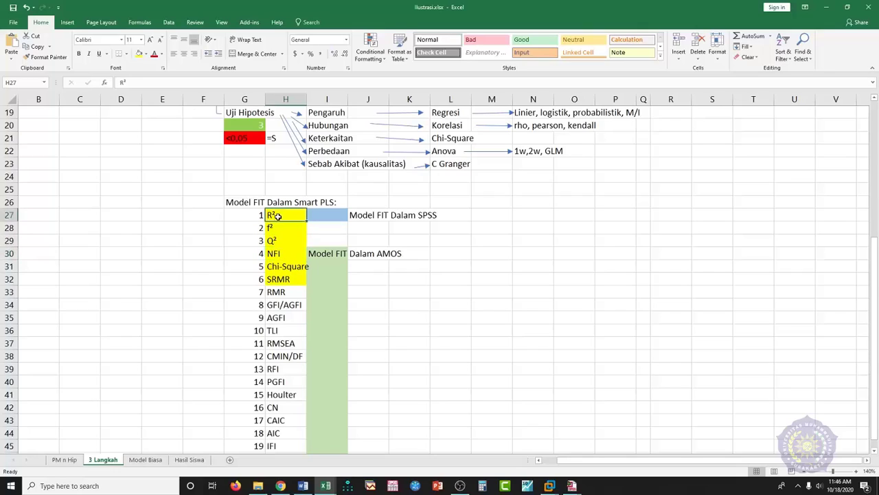
ctrl+click(277, 240)
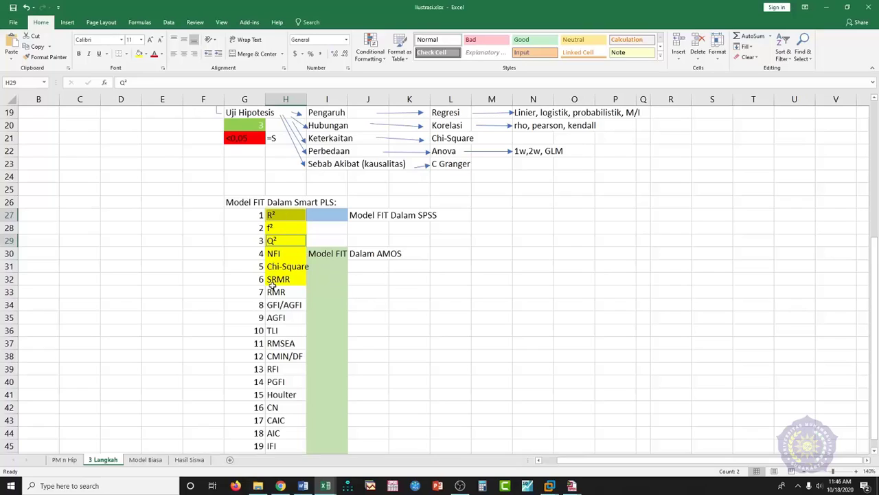
click(387, 236)
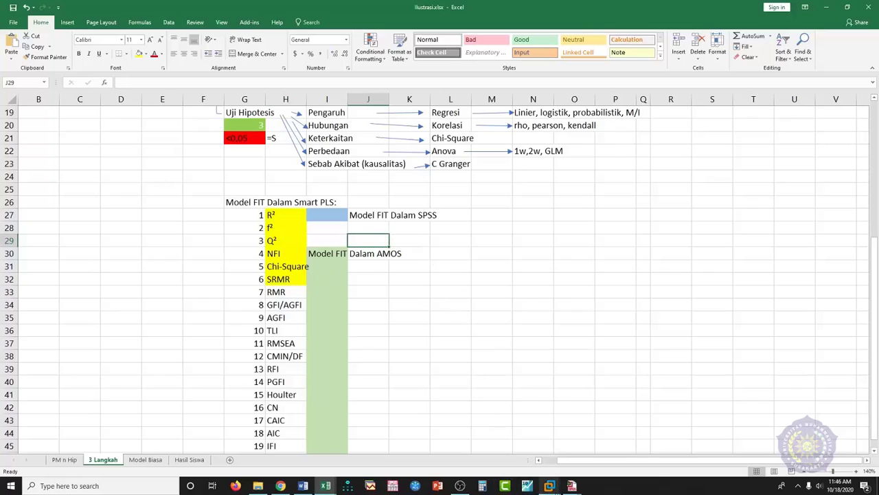
click(549, 486)
click(579, 450)
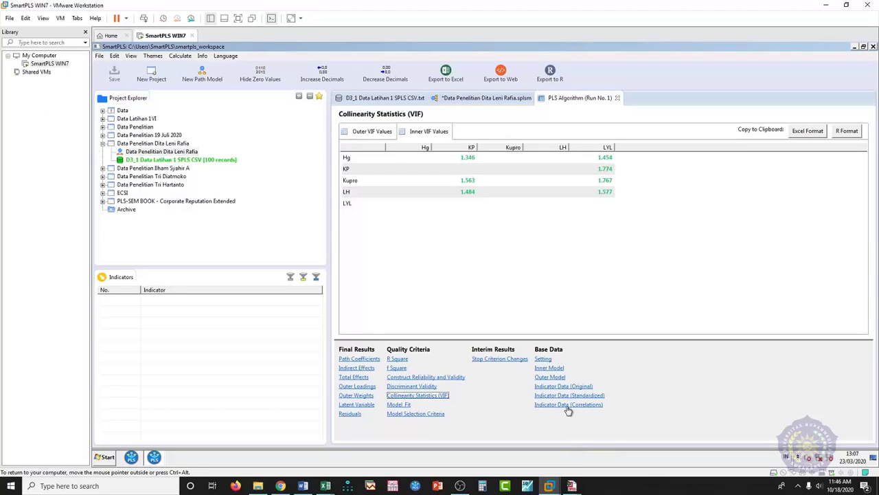
- Check the R Square results, then return to the path model showing R² 0.436 for KP and 0.616 for LYL
click(398, 359)
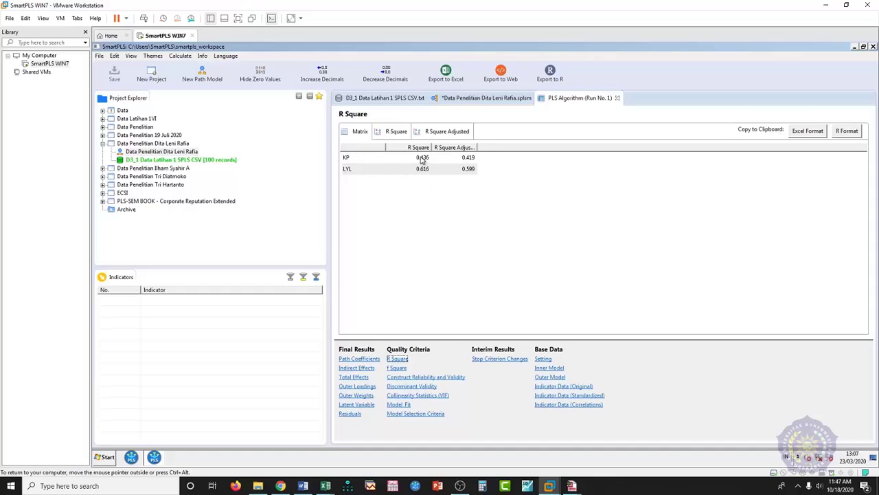
click(486, 98)
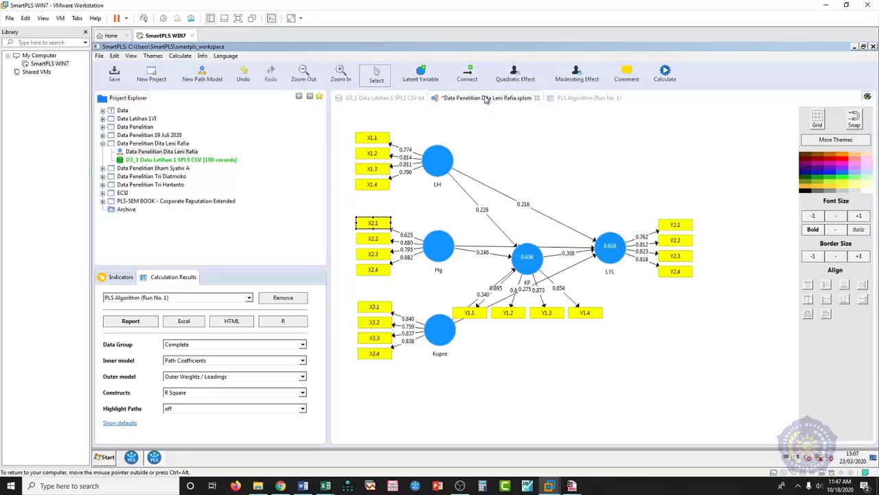
- Deselect X2.1, export the whole path model diagram as an image to the clipboard, and switch to Word
mouse_move(539, 246)
mouse_move(610, 257)
mouse_move(526, 263)
click(579, 165)
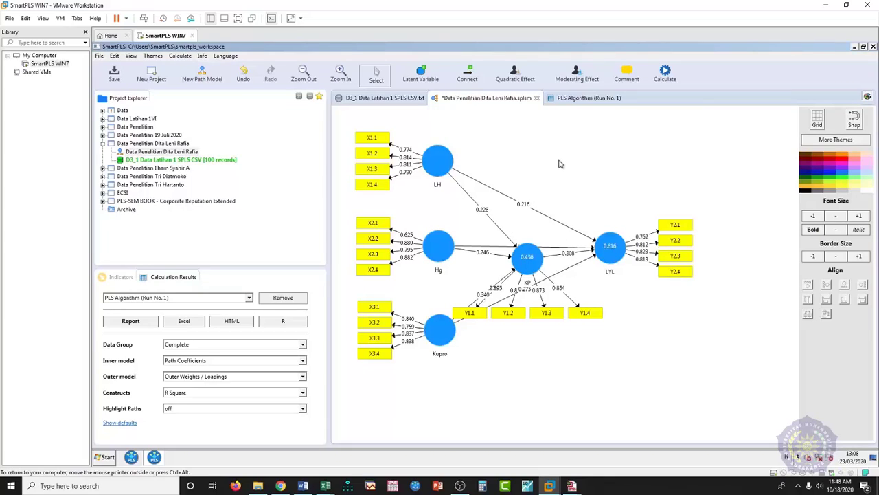
right_click(560, 164)
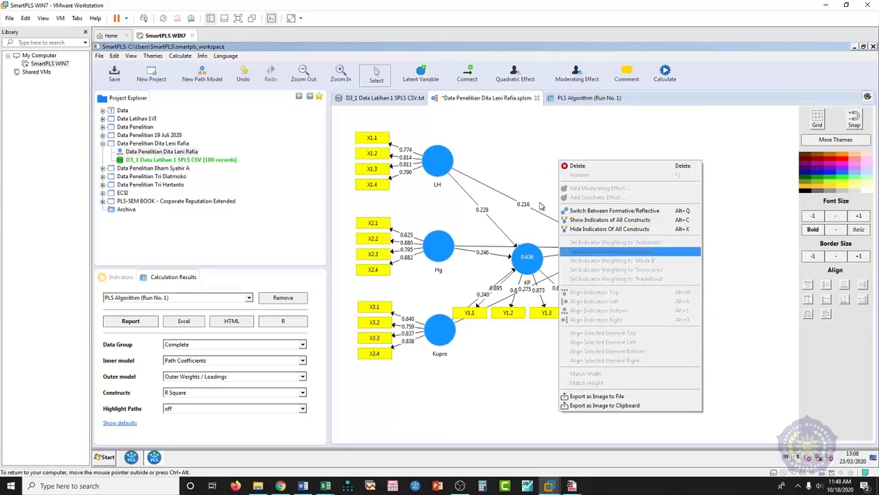
click(617, 406)
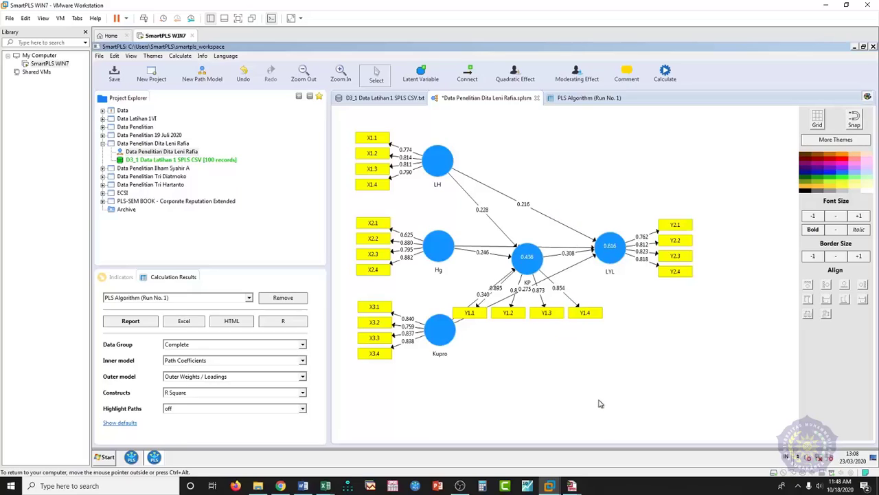
click(304, 487)
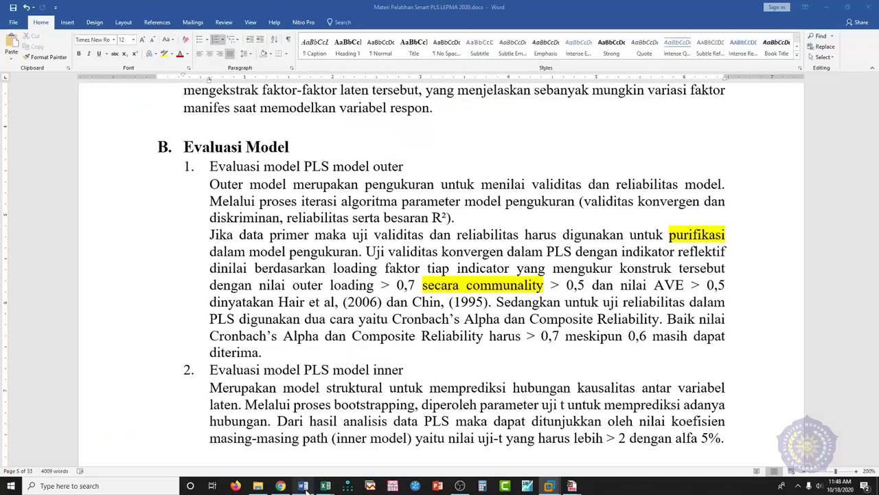
- Paste the diagram into a new blank Document1, shrink it to fit, add a line below, and return to SmartPLS
click(14, 22)
click(24, 61)
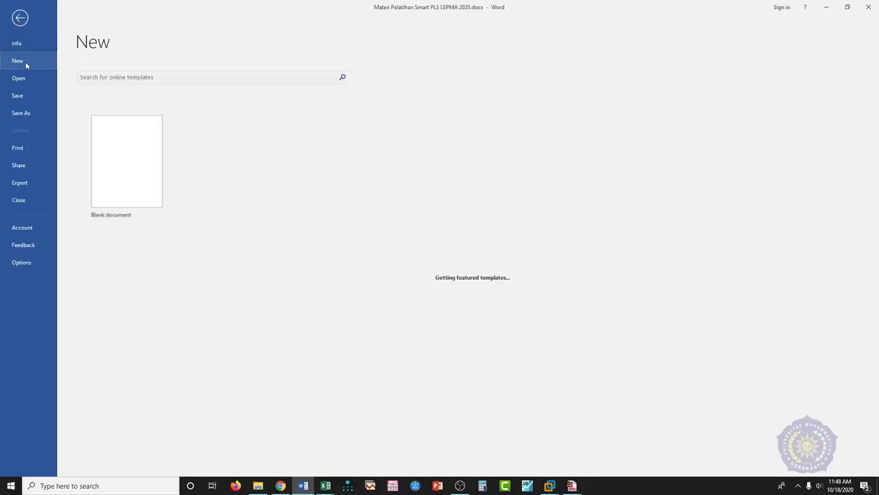
click(116, 145)
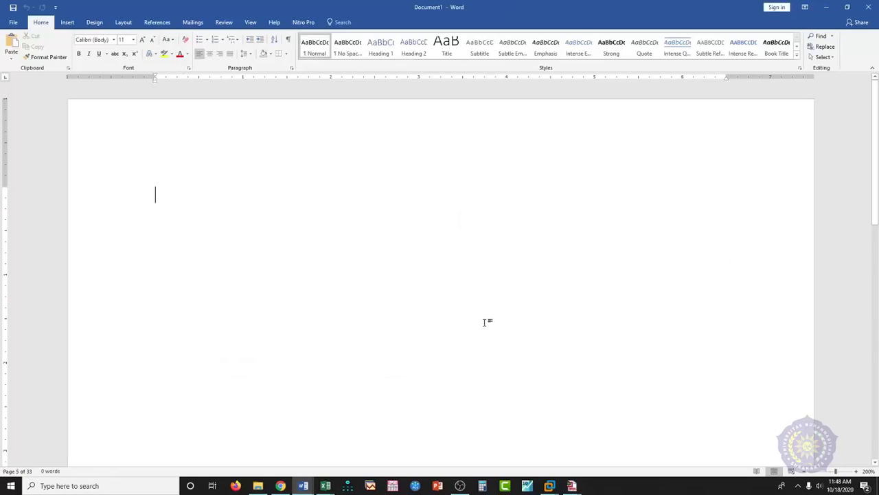
key(ctrl+v)
click(484, 323)
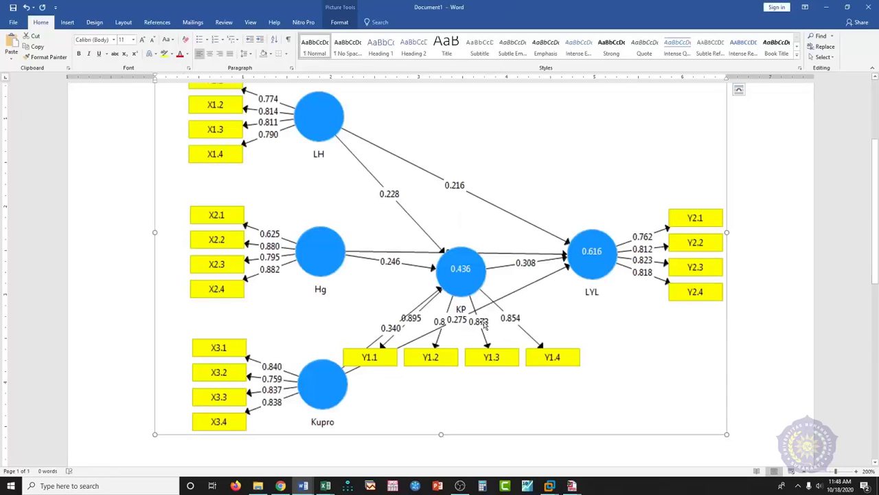
drag(726, 162, 530, 276)
click(571, 377)
scroll(576, 379, down, 3)
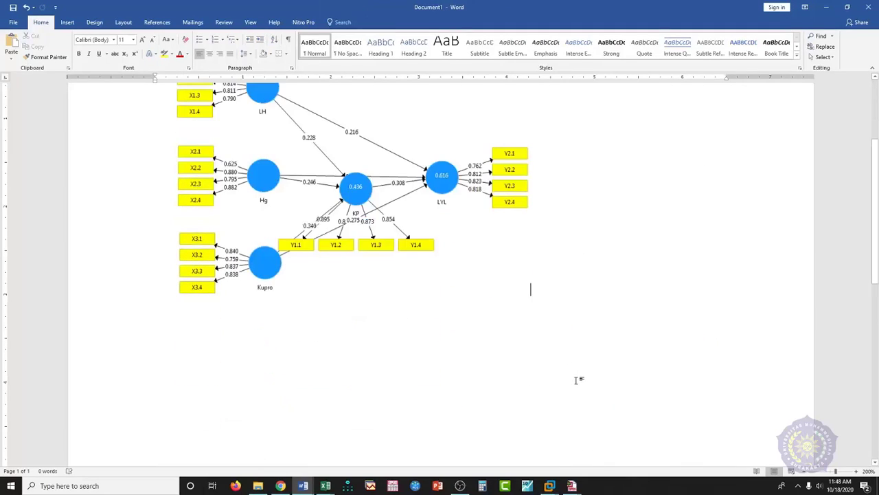
key(Return)
click(554, 489)
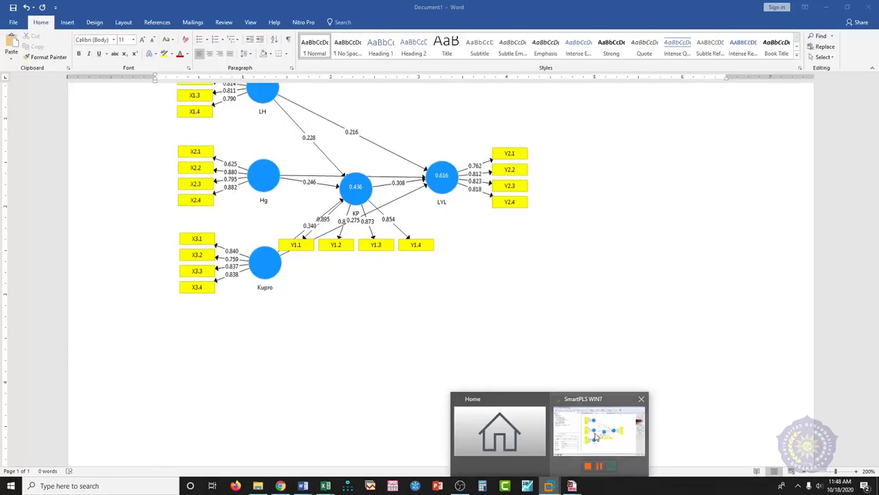
click(597, 434)
- Export the whole path model diagram as an image to the clipboard from the canvas menu
right_click(618, 193)
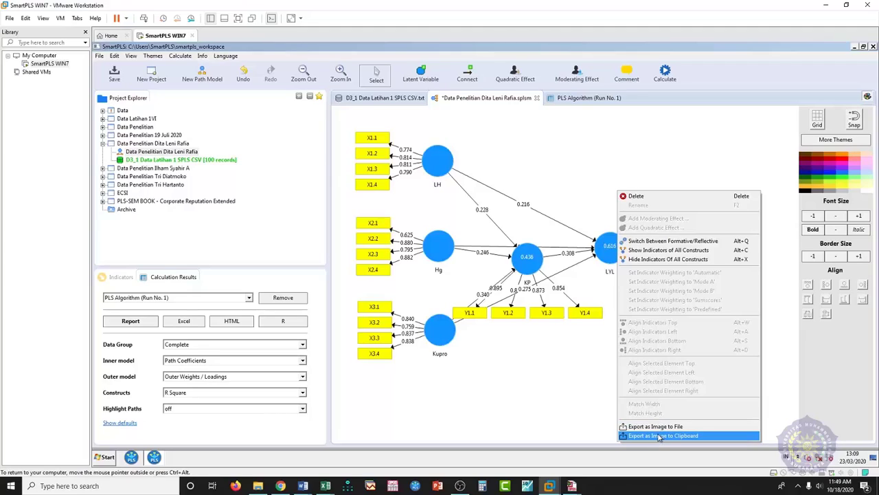
click(661, 436)
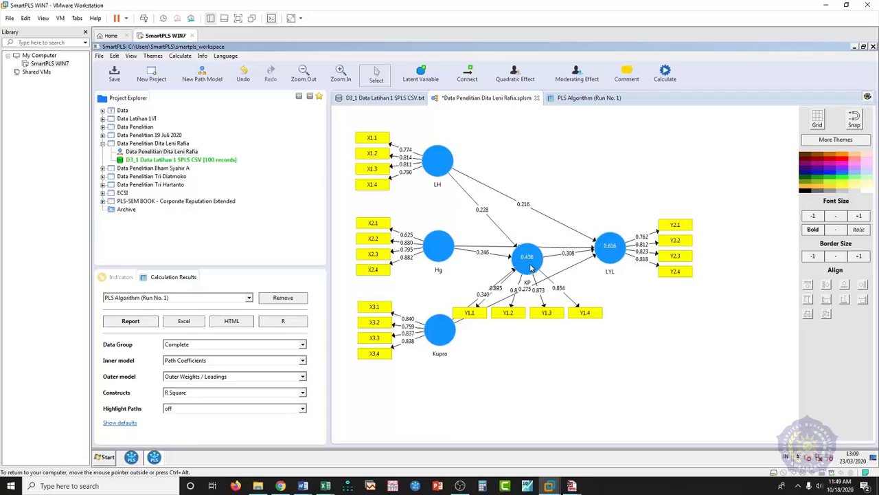
mouse_move(622, 253)
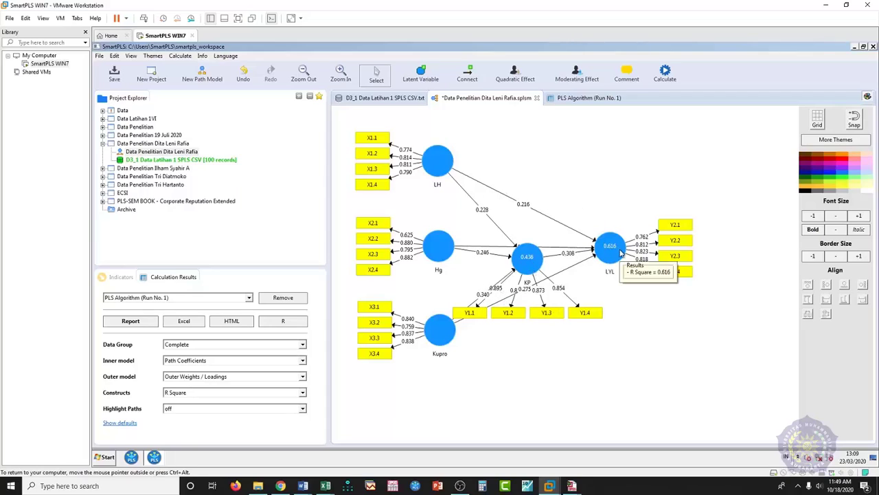
- In the PLS Algorithm report, check R Square and f Square, then show Model Fit (SRMR 0.088, NFI 0.711)
click(584, 99)
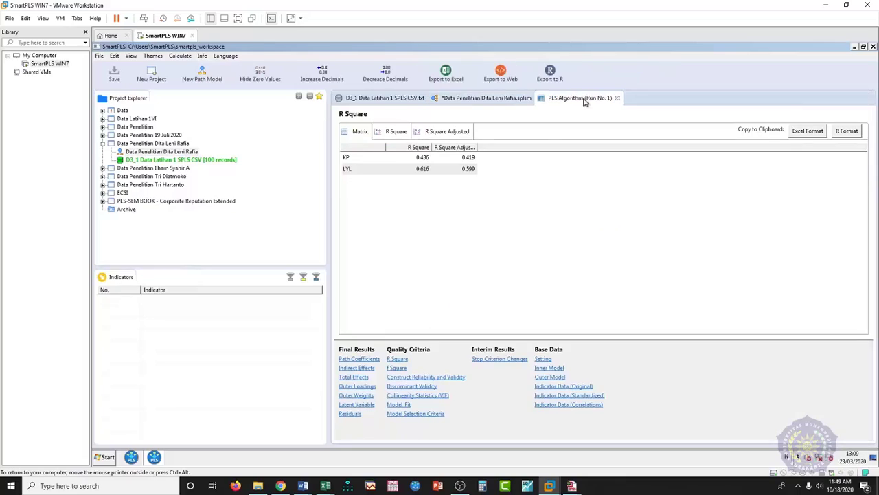
click(403, 361)
click(398, 368)
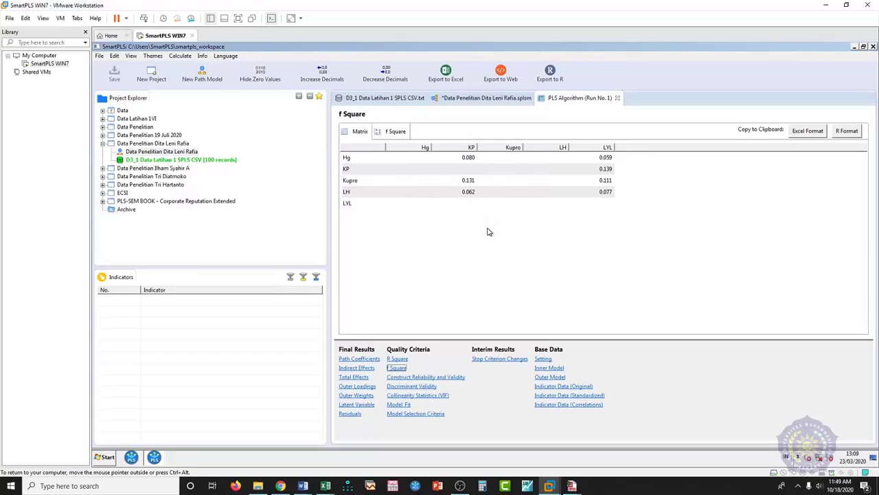
click(397, 359)
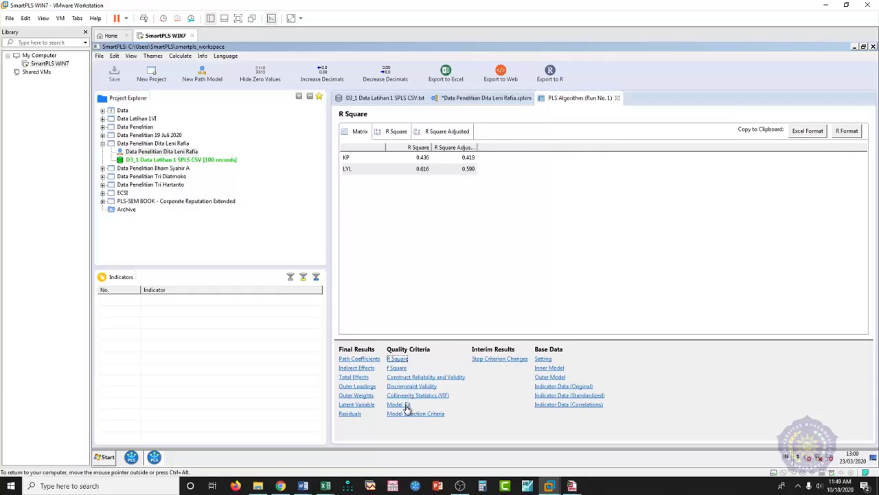
click(406, 405)
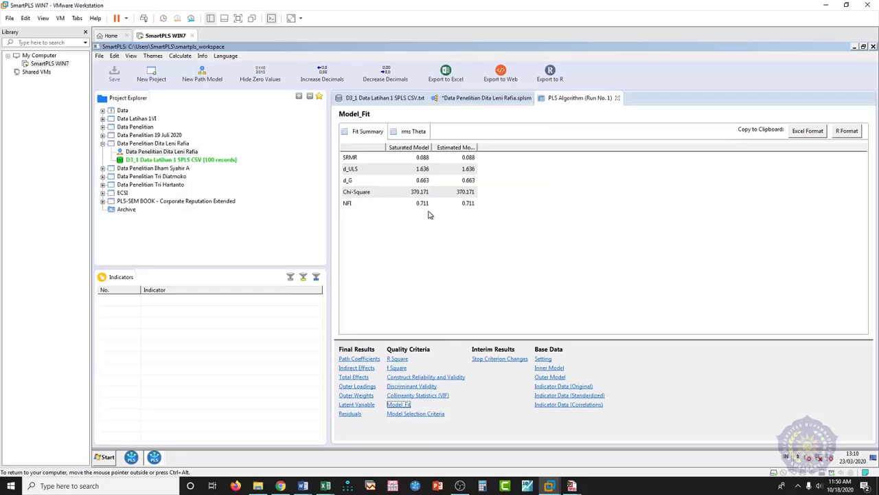
click(328, 485)
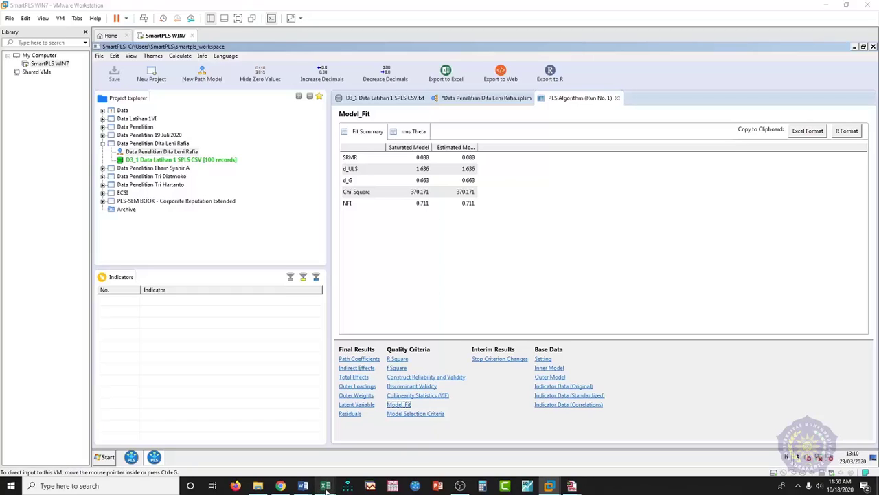
click(325, 447)
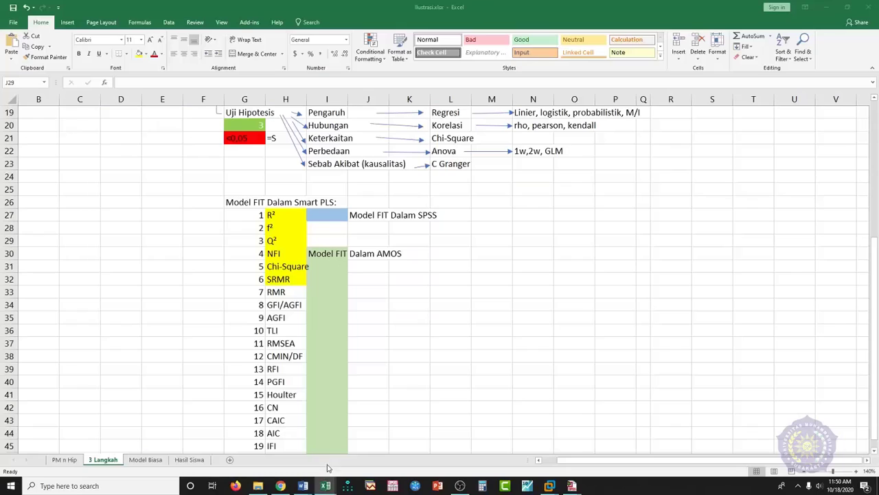
click(273, 242)
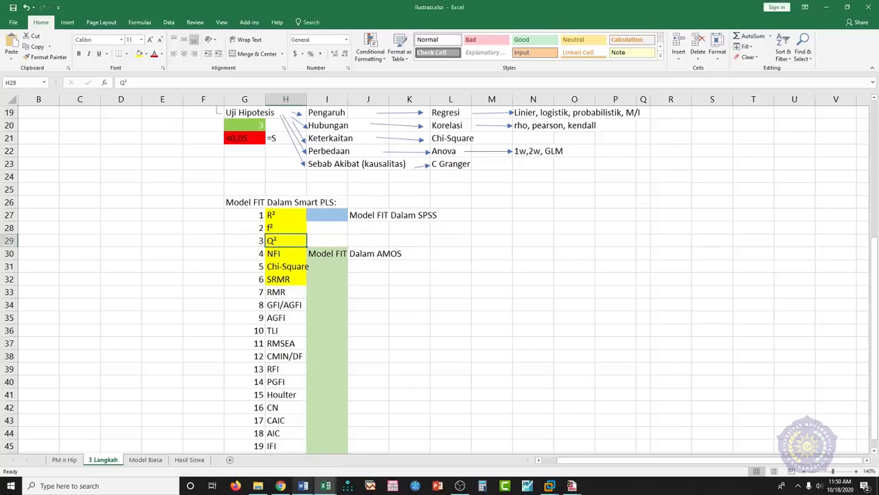
mouse_move(550, 486)
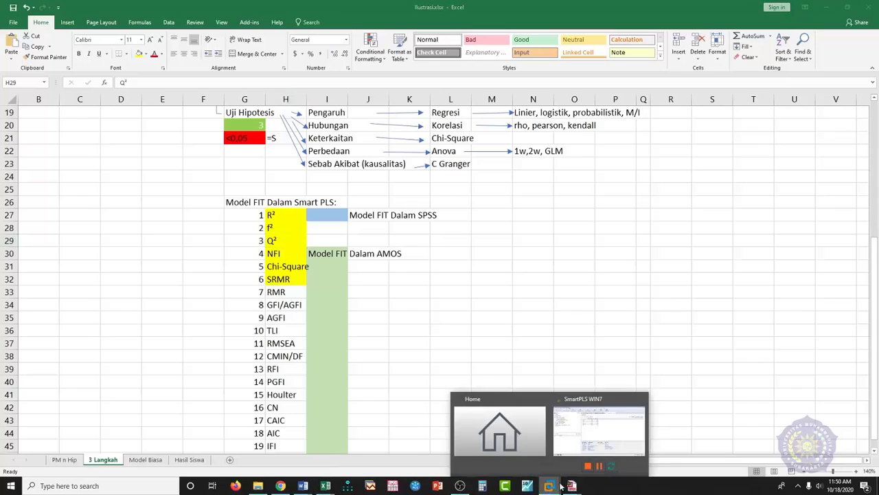
click(601, 430)
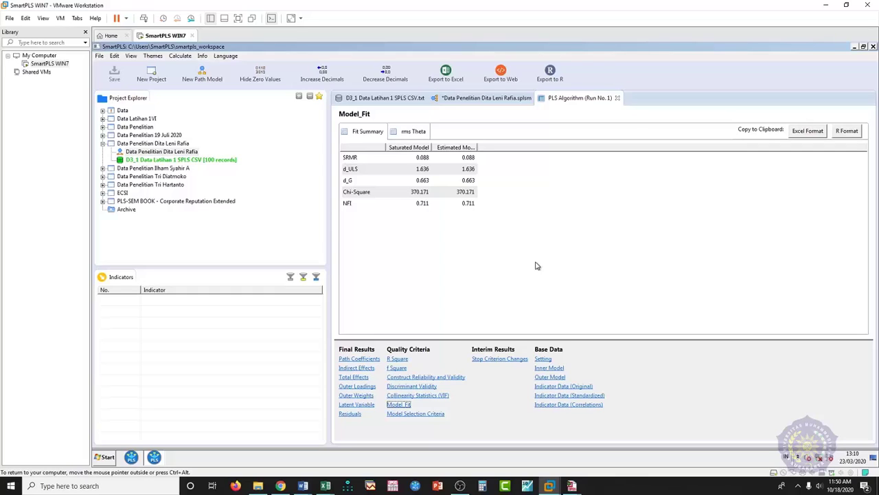
- Return to the path model diagram (R² 0.436 KP, 0.616 LYL) and open the Calculate menu
click(490, 98)
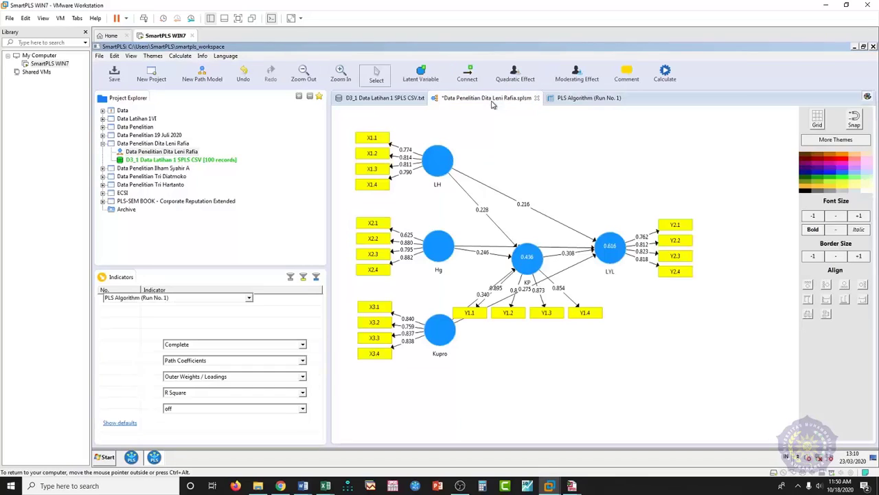
click(579, 100)
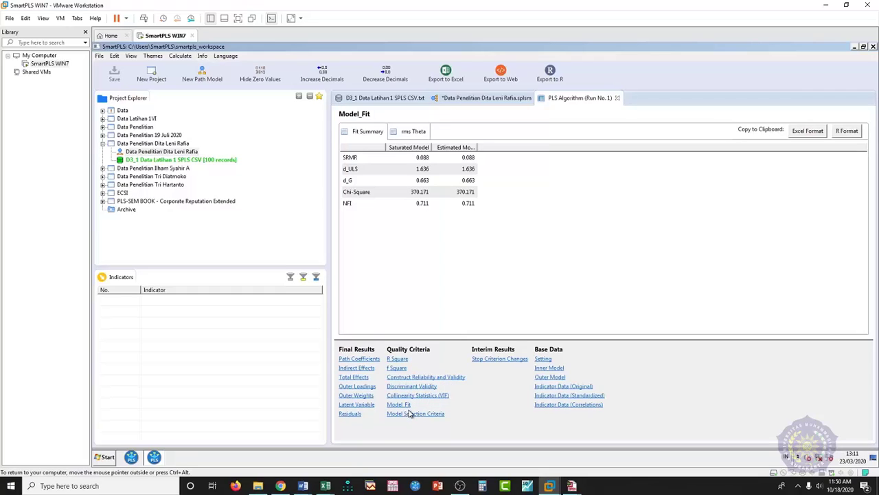
click(485, 100)
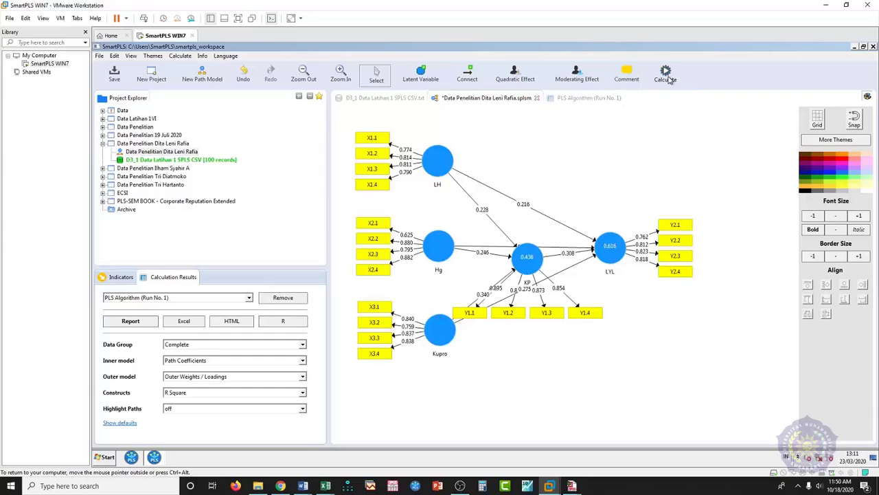
click(668, 76)
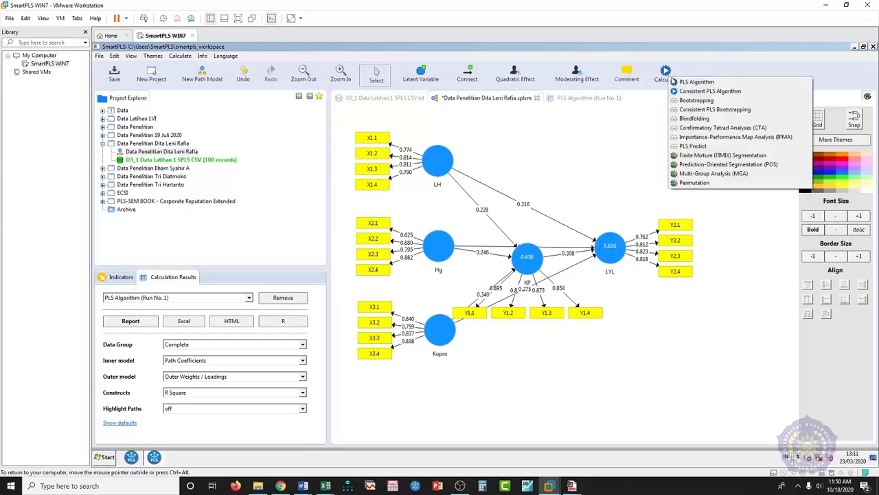
- Run Blindfolding with default settings, giving Q² 0.294 for KP and 0.359 for LYL
click(694, 121)
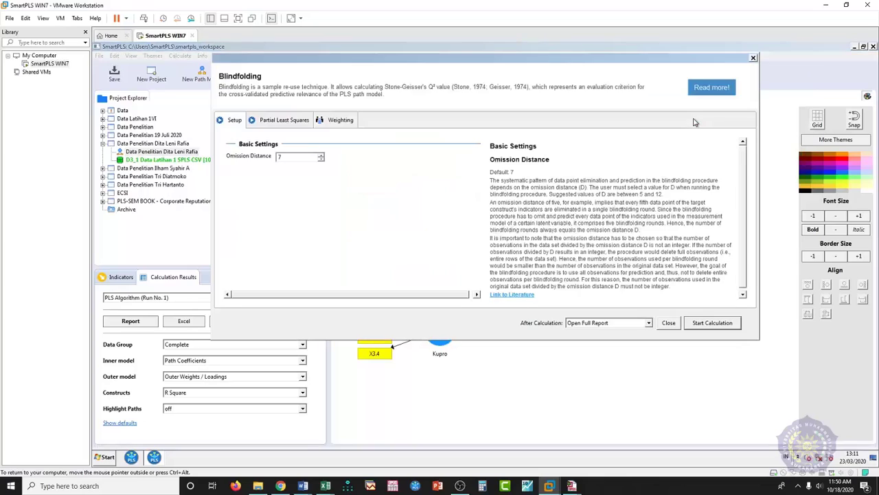
click(699, 328)
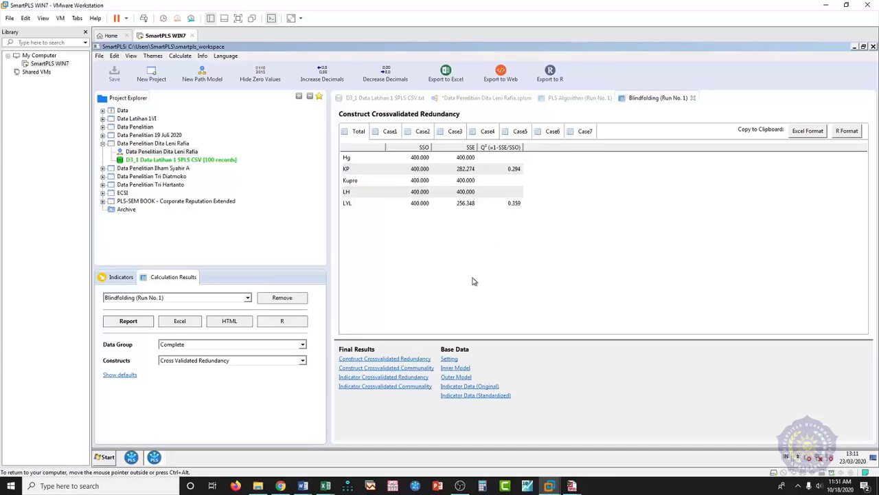
- Bring Ilustrasi.xlsx forward, review the 3 Langkah test overview, and switch to the PM n Hip sheet
mouse_move(326, 486)
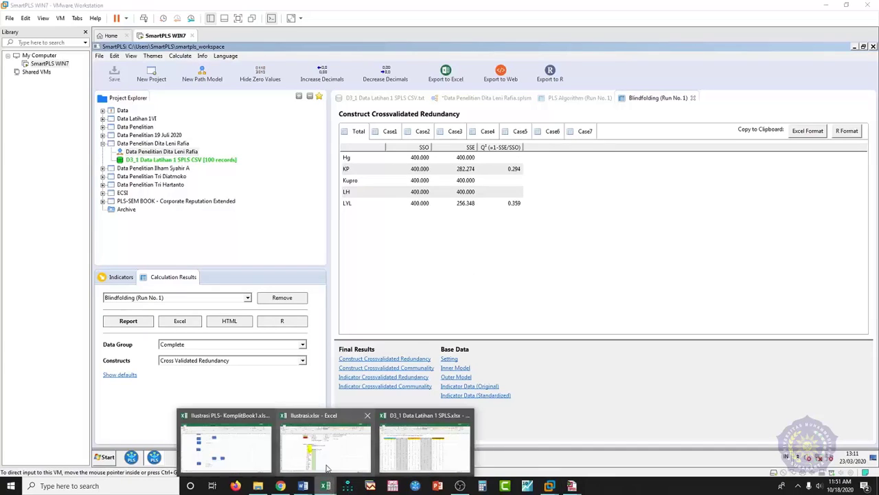
click(327, 468)
scroll(324, 308, up, 6)
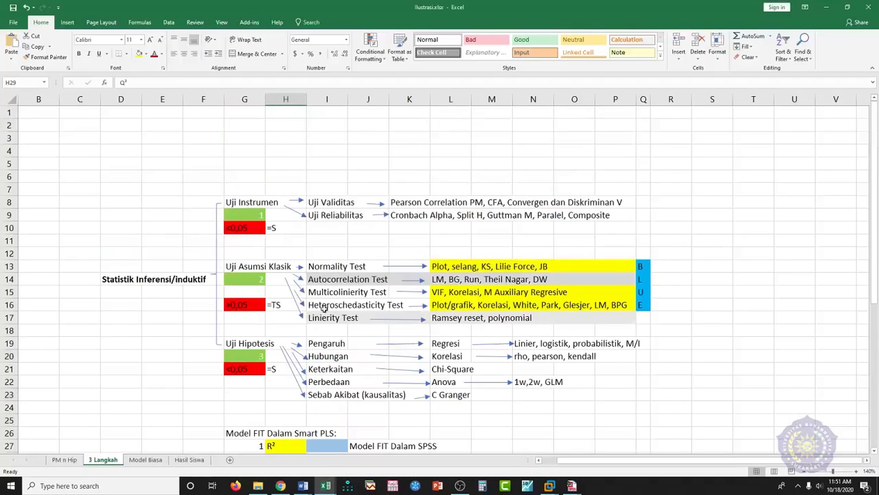
scroll(332, 347, down, 3)
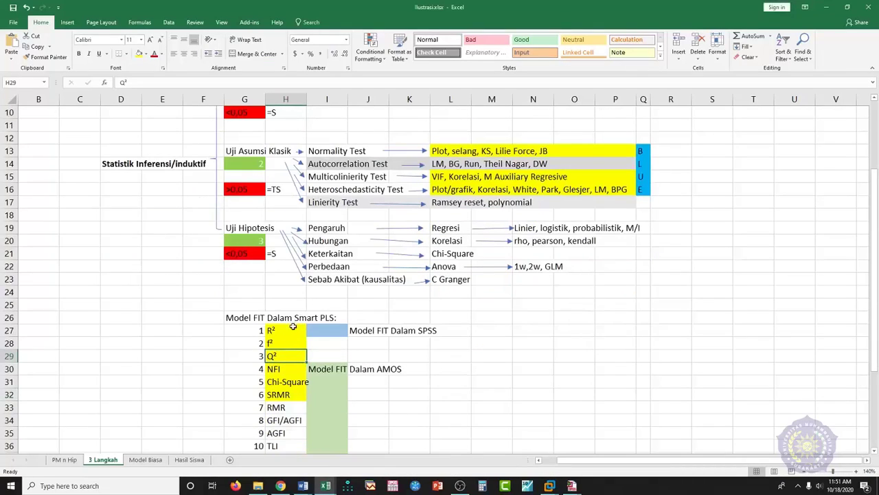
scroll(321, 388, up, 3)
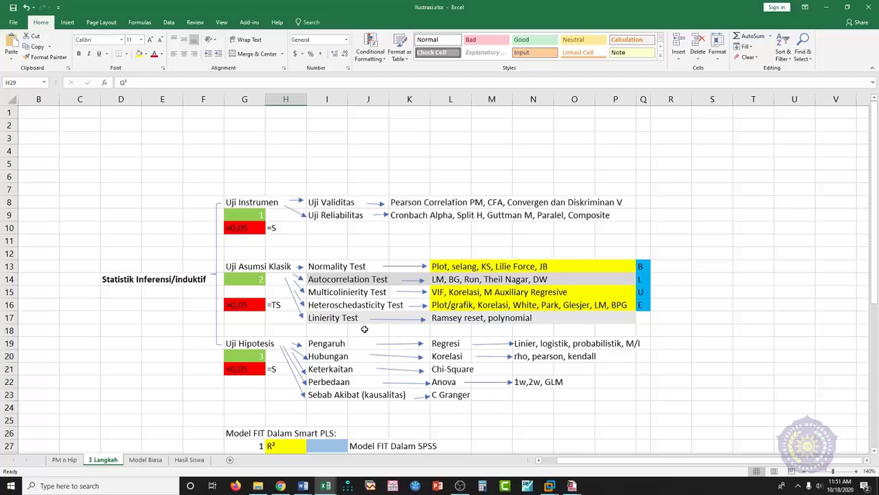
scroll(367, 328, down, 2)
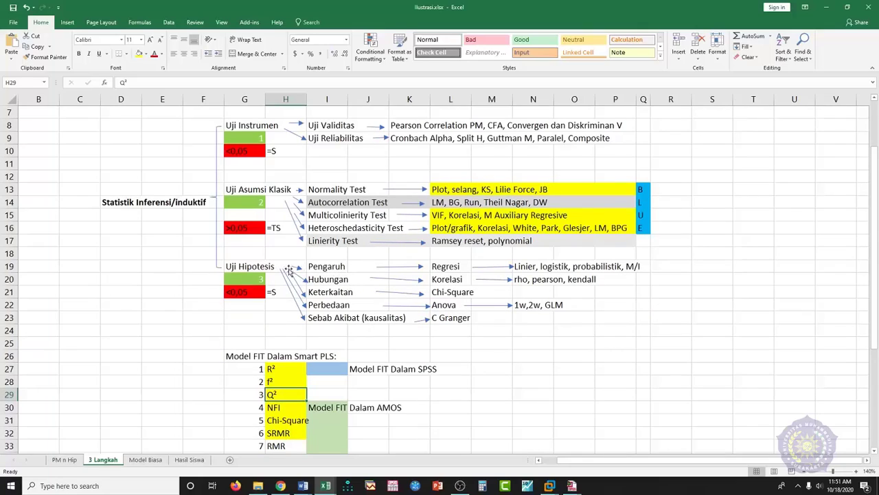
click(331, 268)
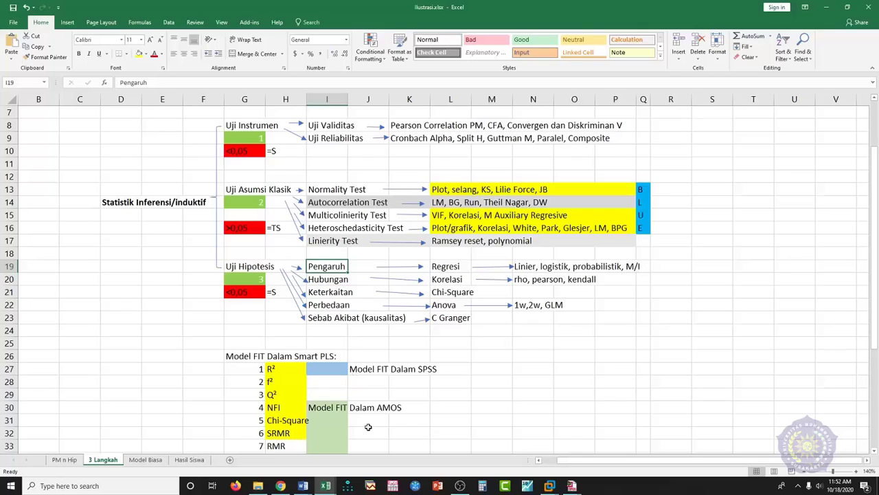
scroll(364, 364, up, 2)
scroll(368, 350, down, 3)
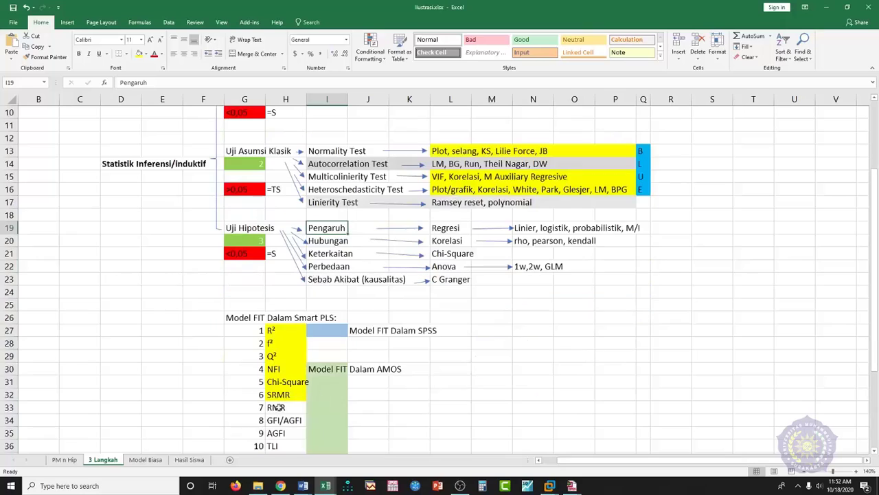
click(64, 459)
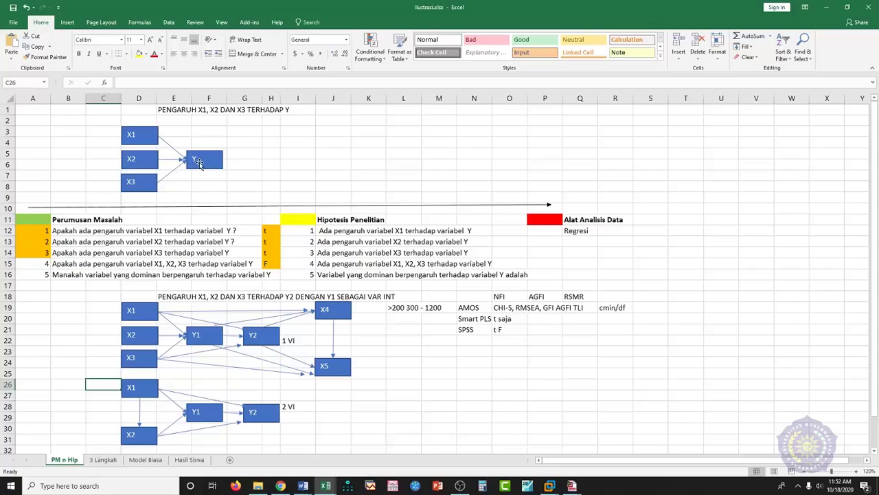
scroll(262, 363, down, 2)
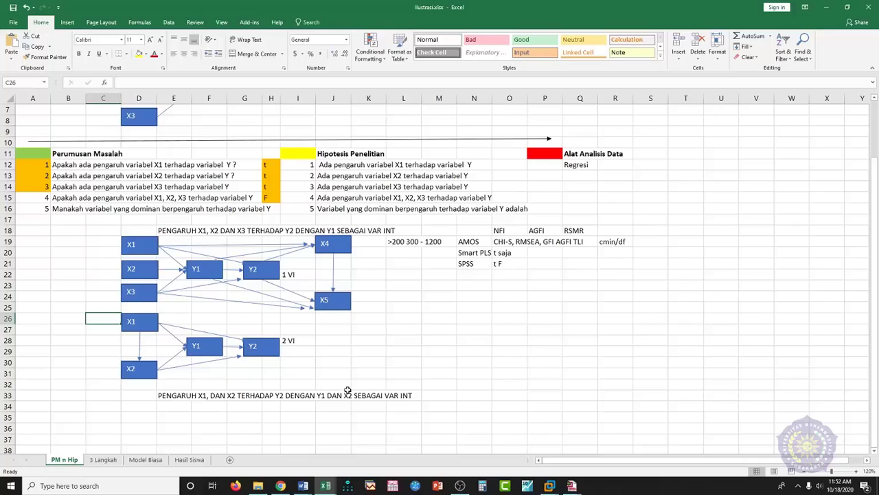
scroll(349, 390, up, 2)
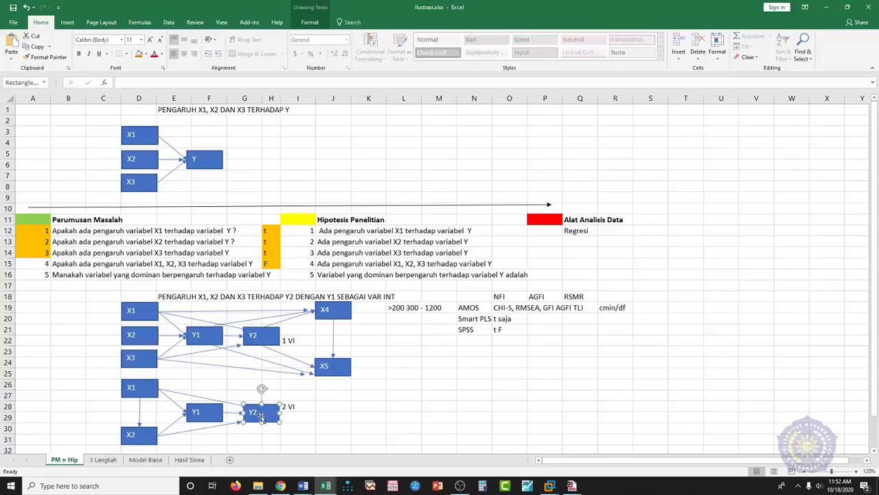
- Duplicate the Y box in the top X1, X2, X3 → Y diagram and place the copy to its right
click(206, 235)
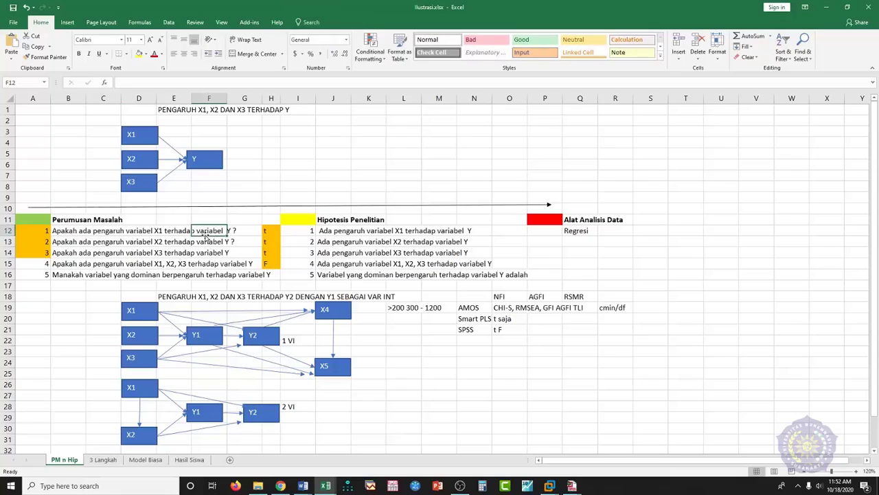
scroll(312, 341, down, 2)
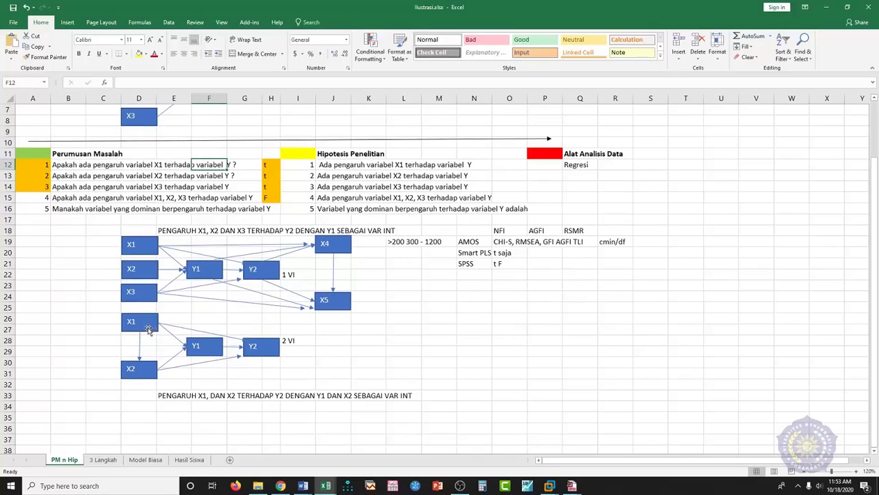
scroll(148, 330, up, 2)
click(209, 163)
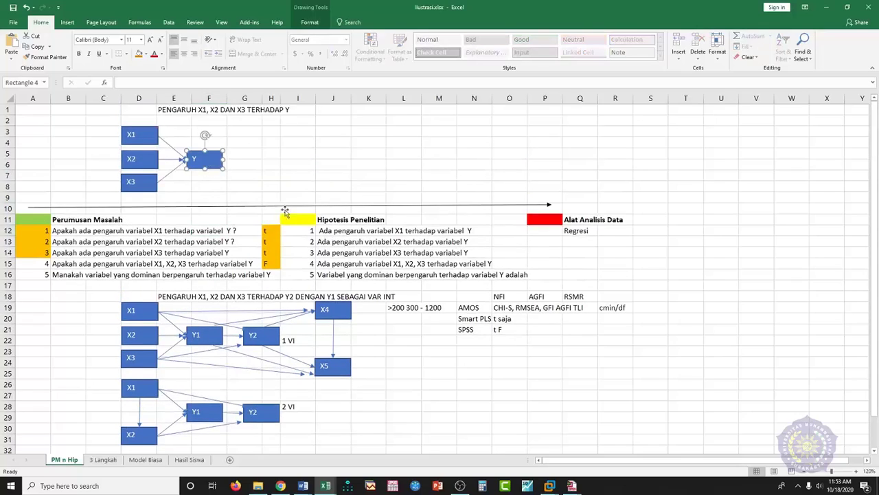
key(ctrl+v)
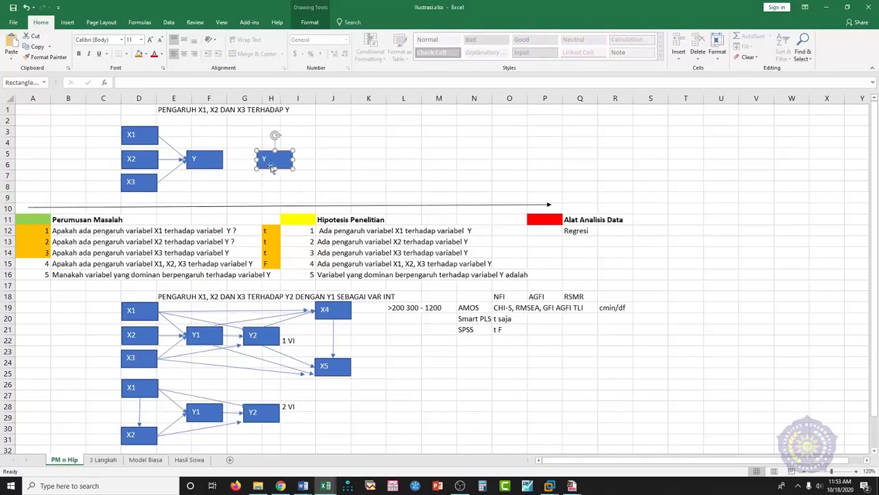
click(369, 186)
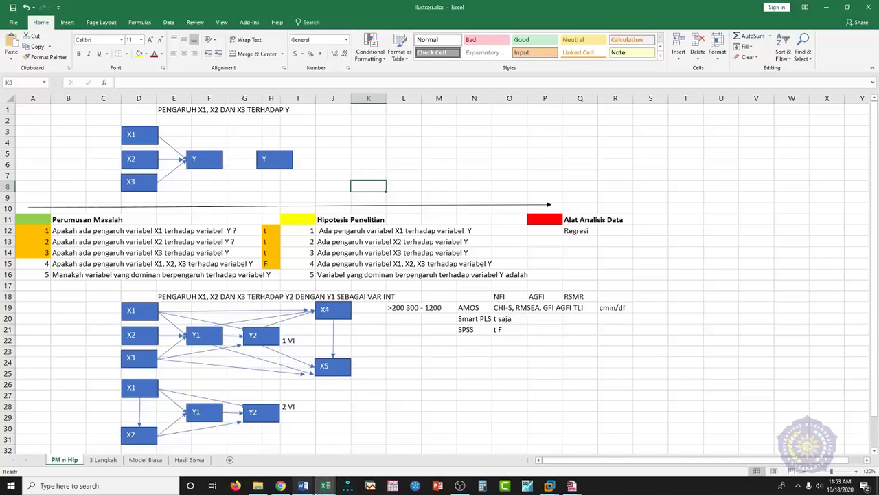
click(303, 486)
- Look over the Word document's path model diagram, then bring Ilustrasi.xlsx back to the front
click(319, 469)
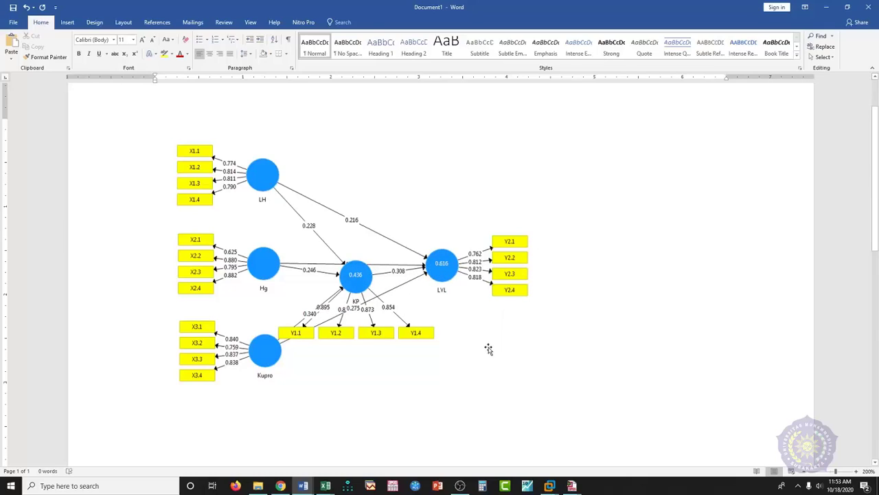
scroll(447, 351, down, 1)
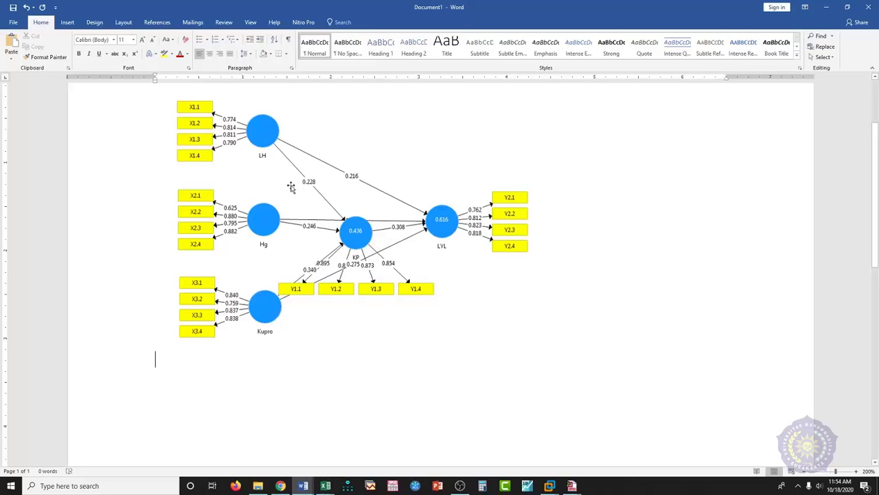
mouse_move(325, 485)
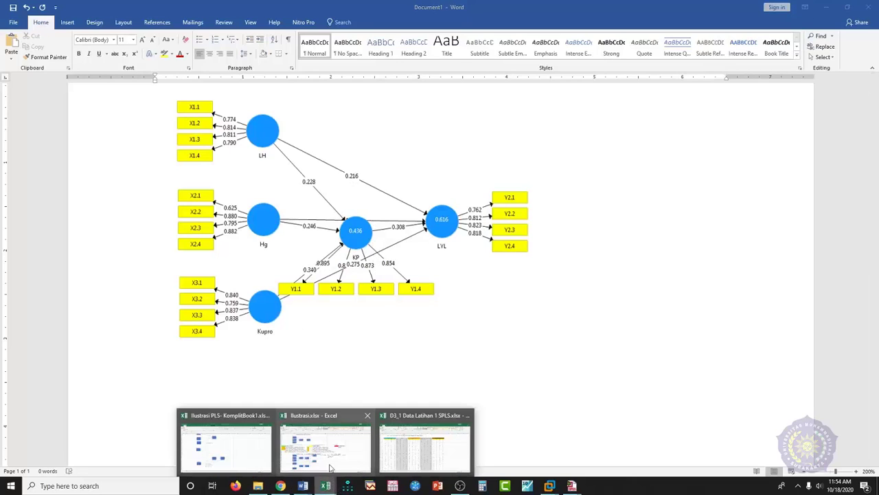
click(328, 461)
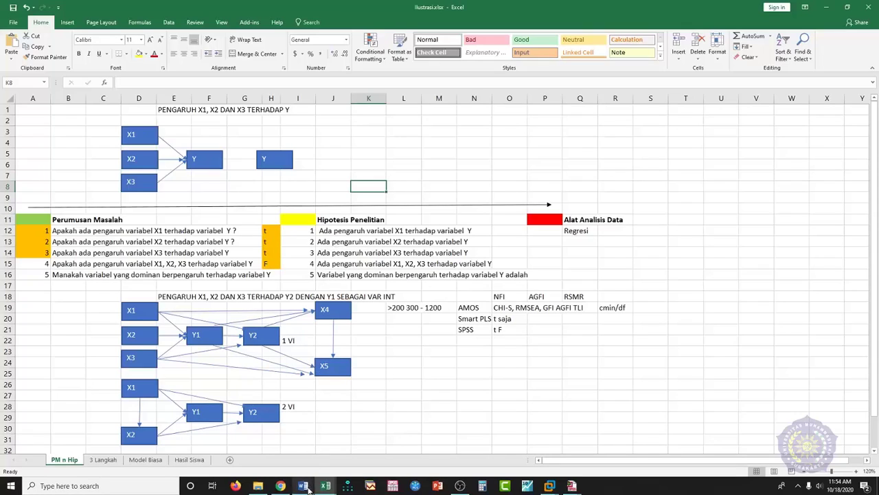
- Switch to the SmartPLS WIN7 virtual machine showing the Blindfolding results
mouse_move(560, 486)
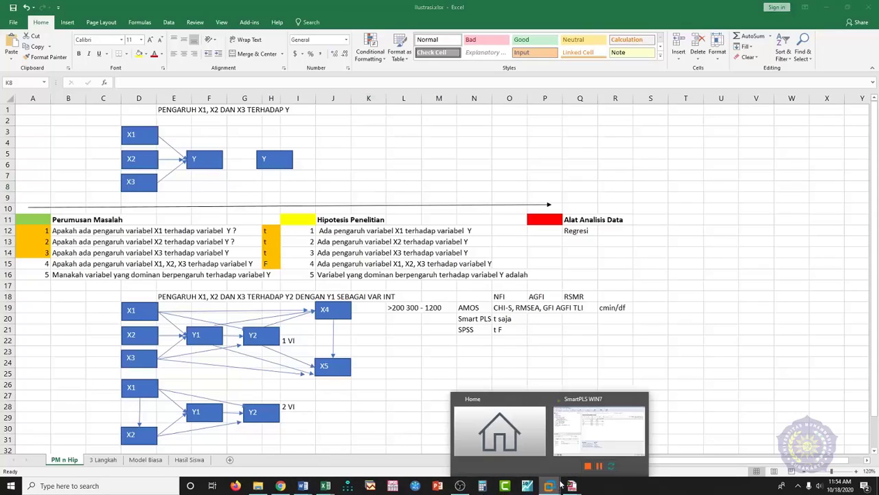
click(594, 429)
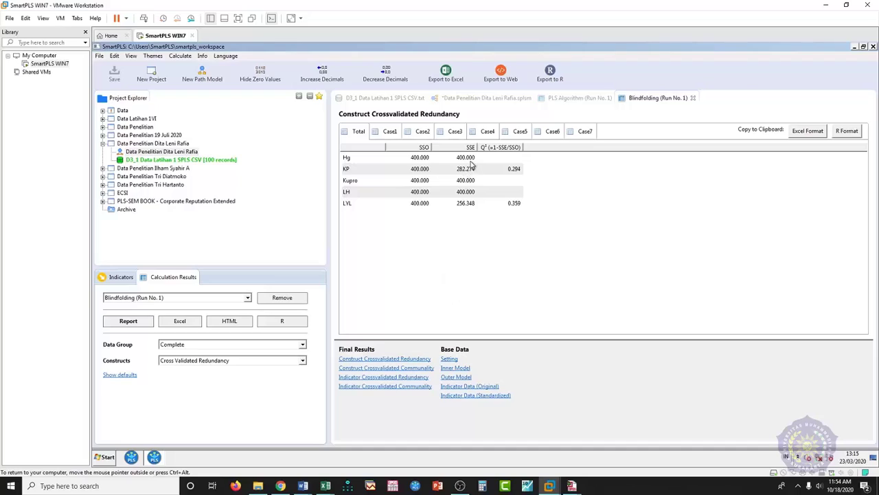
- Run Bootstrapping on the path model with 500 subsamples
click(485, 100)
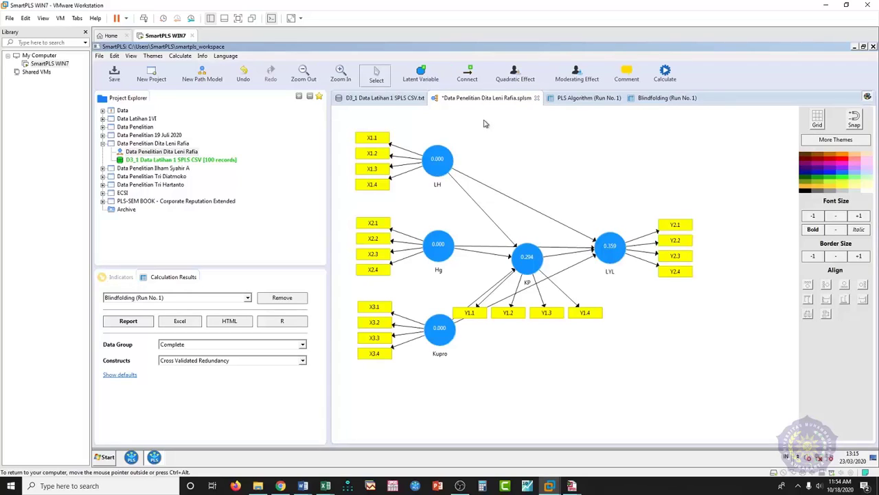
click(666, 76)
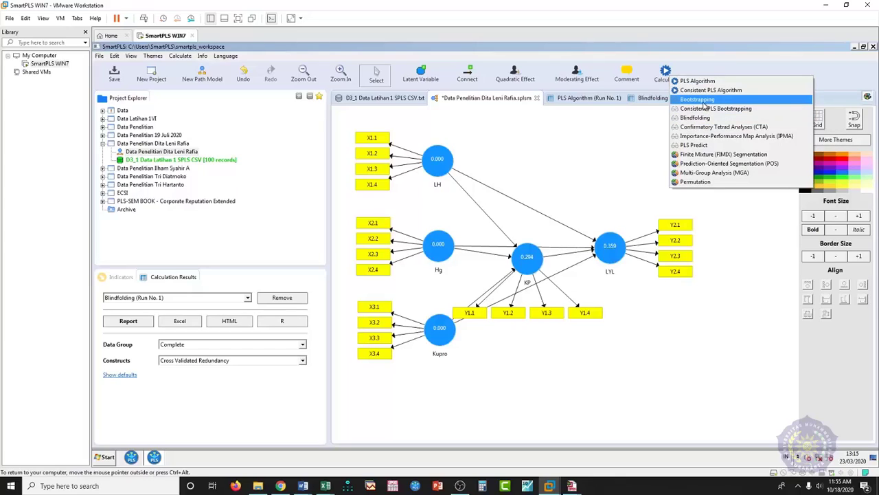
click(703, 101)
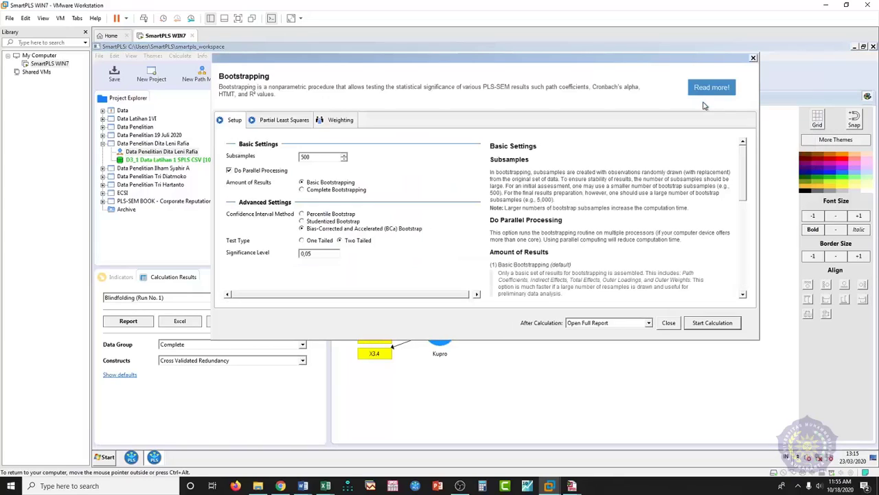
click(700, 323)
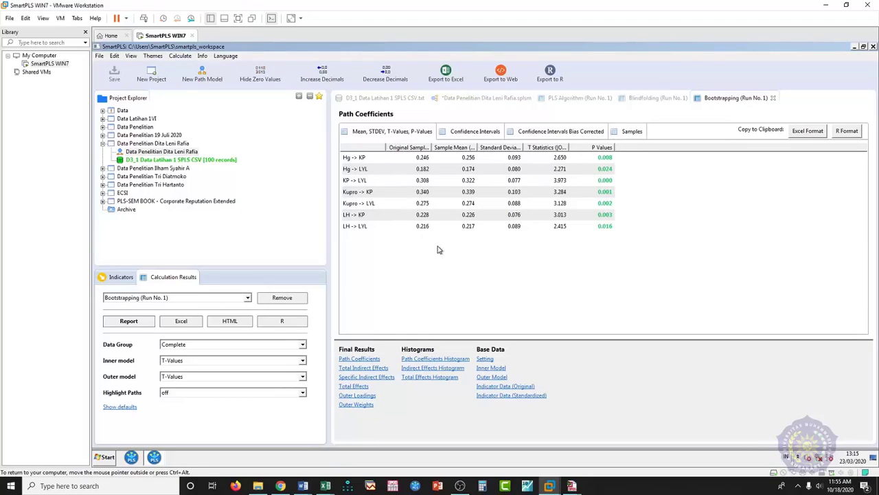
click(359, 359)
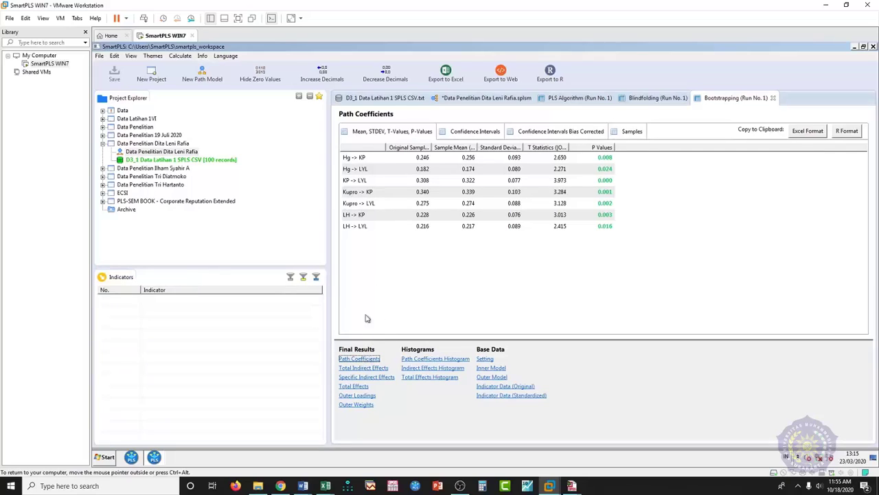
click(462, 259)
click(366, 369)
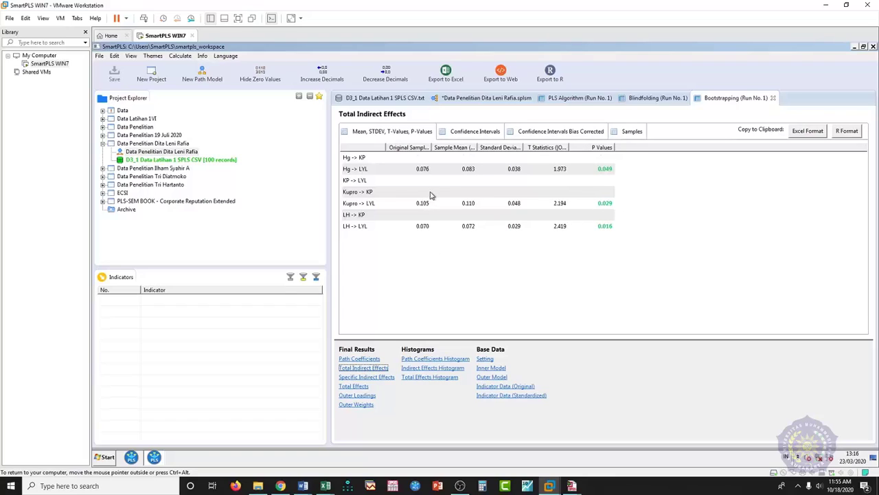
click(364, 359)
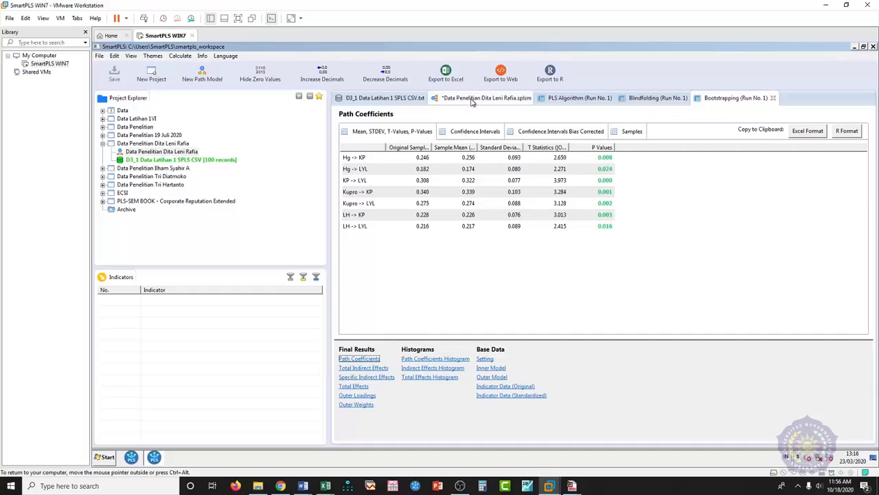
- Show the Total Indirect Effects table (T statistics 1.973, 2.194, 2.419) and widen its path-name column
click(471, 100)
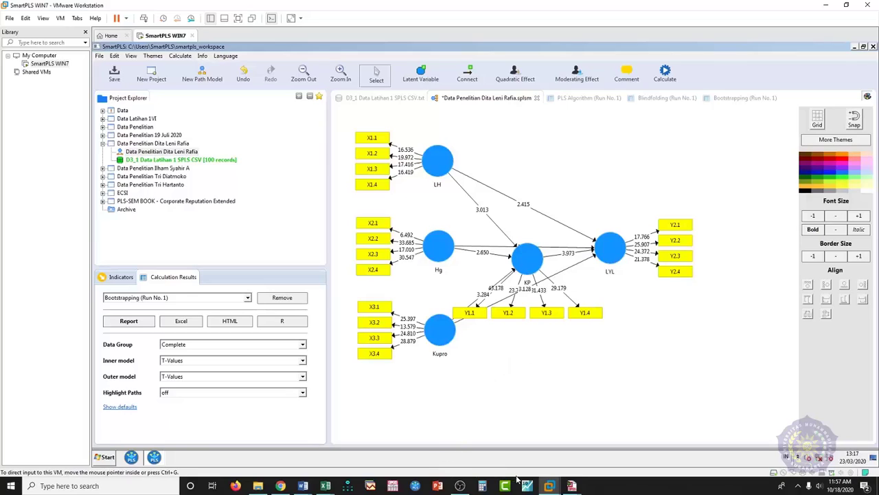
mouse_move(548, 484)
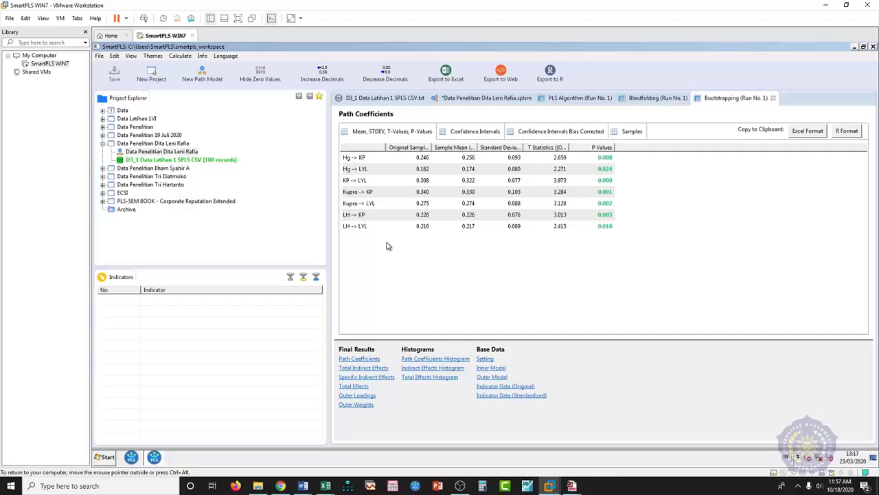
click(382, 371)
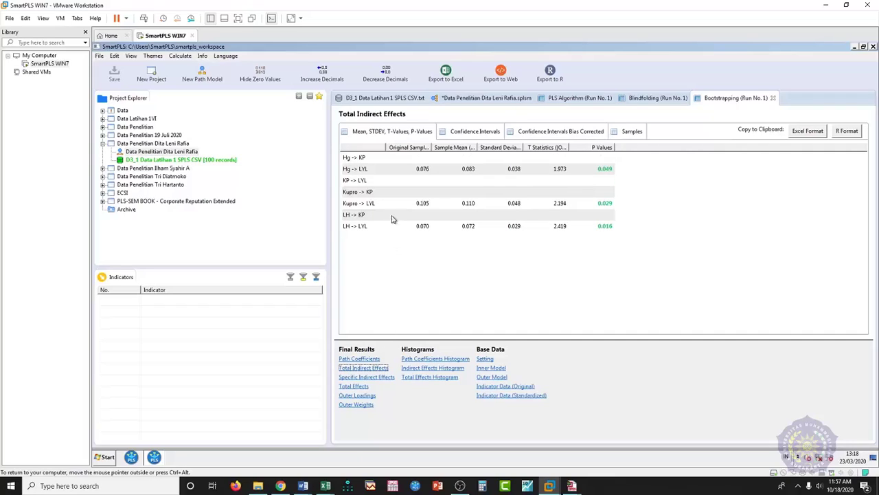
drag(384, 149, 453, 147)
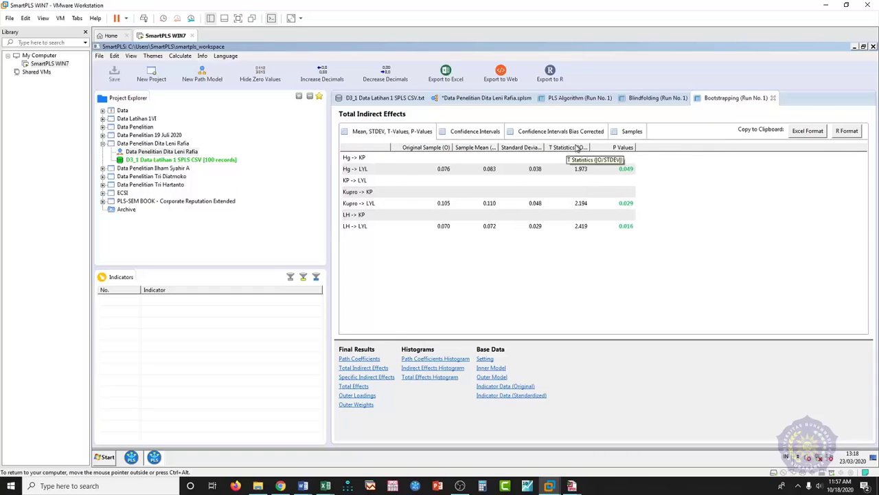
- Widen the T Statistics (|O/STDEV|) and Sample Mean columns so their full headers show
drag(592, 145, 619, 148)
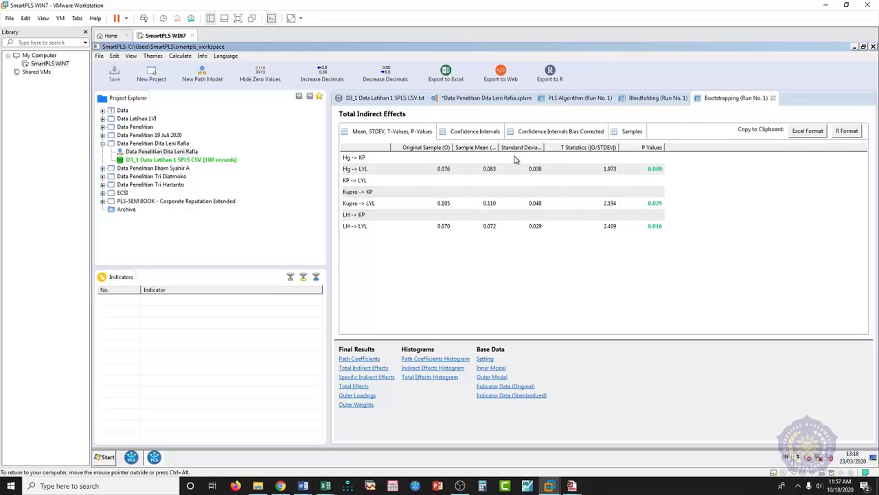
drag(499, 146, 584, 146)
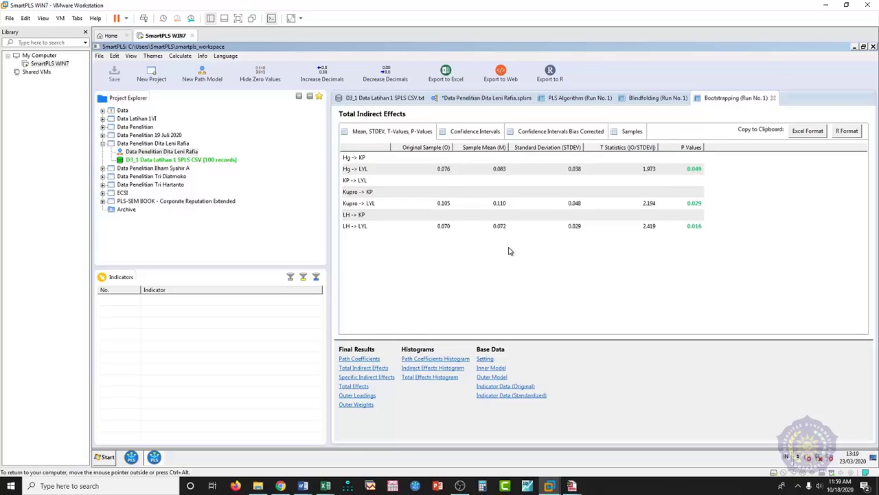
click(365, 377)
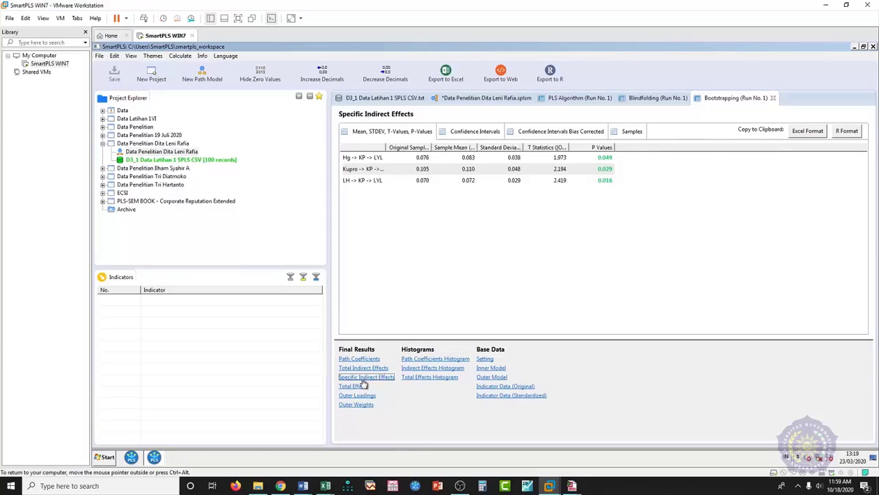
drag(386, 147, 453, 147)
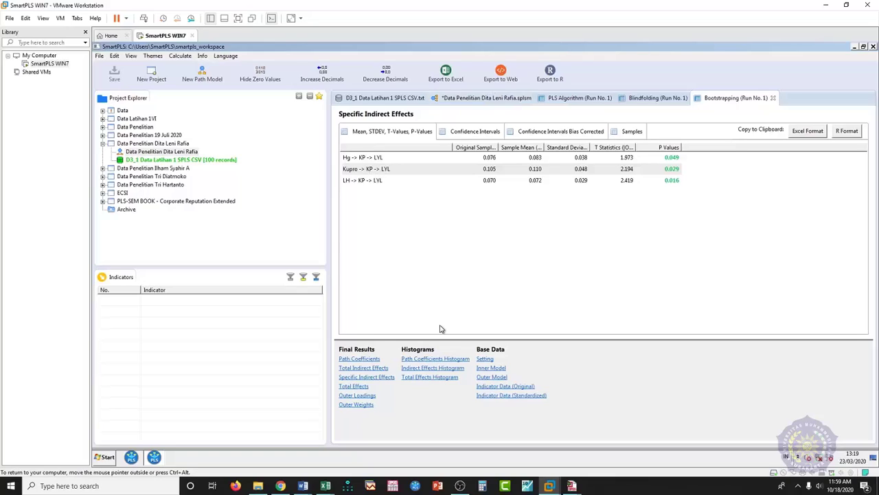
click(368, 379)
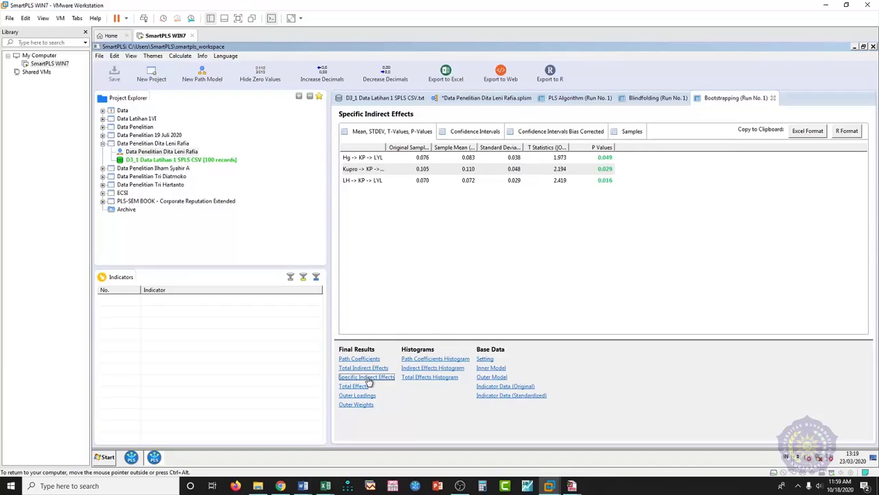
click(366, 369)
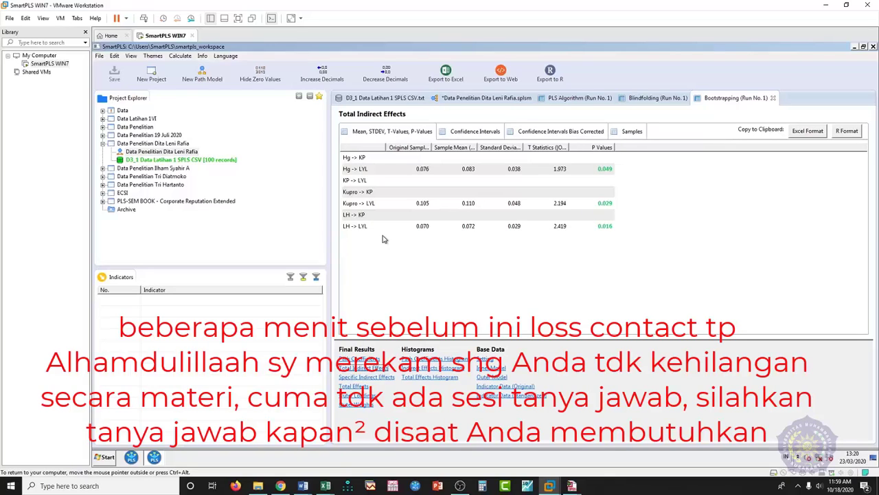
- Bring Ilustrasi.xlsx to the front and switch to its 3 Langkah sheet
mouse_move(327, 487)
click(327, 449)
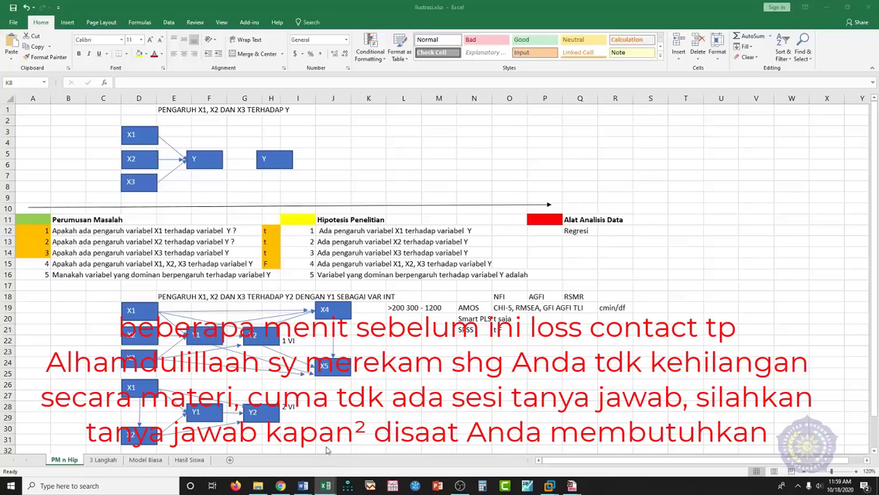
click(103, 459)
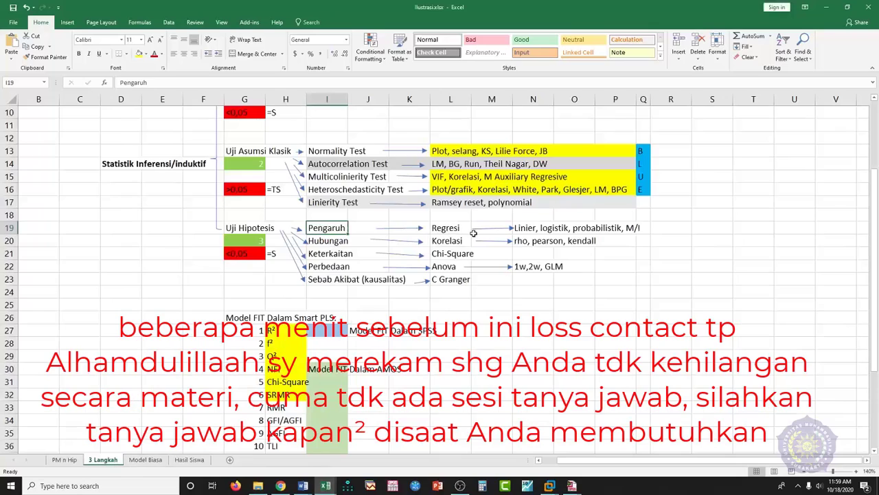
click(556, 486)
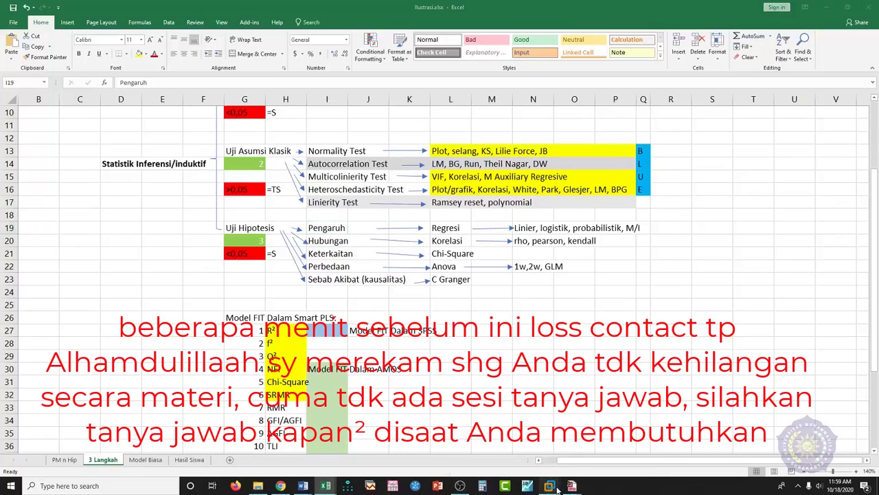